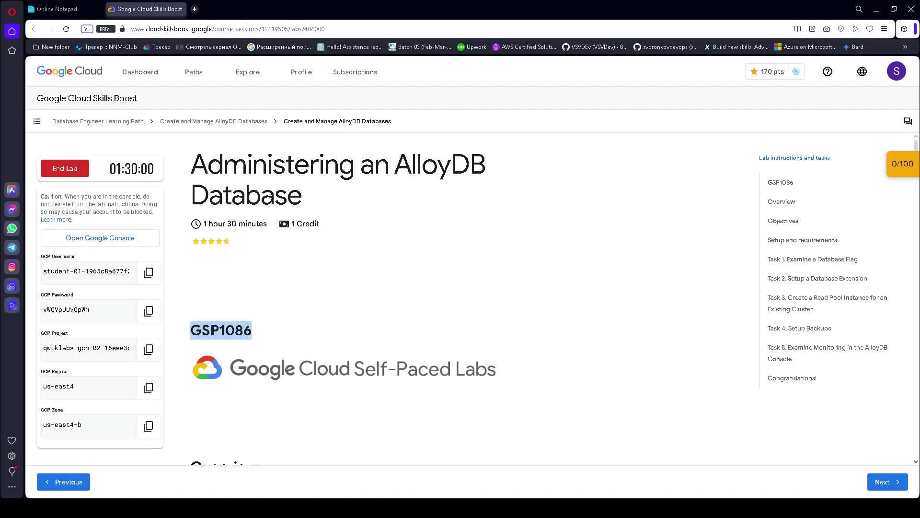
Step: Sign in to the Google Cloud console with the lab-provided account's password and agree to the Terms of Service
{"action": "left_click", "coordinate": [118, 242]}
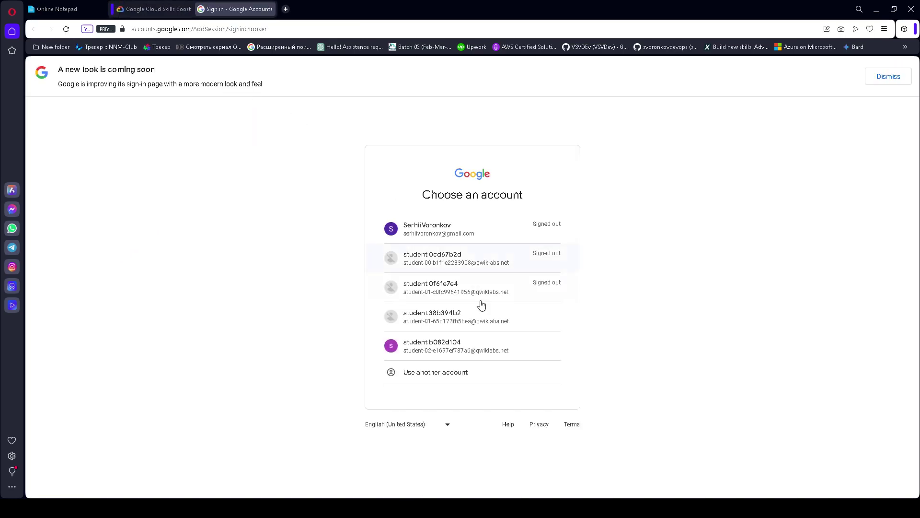
{"action": "left_click", "coordinate": [469, 370]}
{"action": "left_click", "coordinate": [153, 8]}
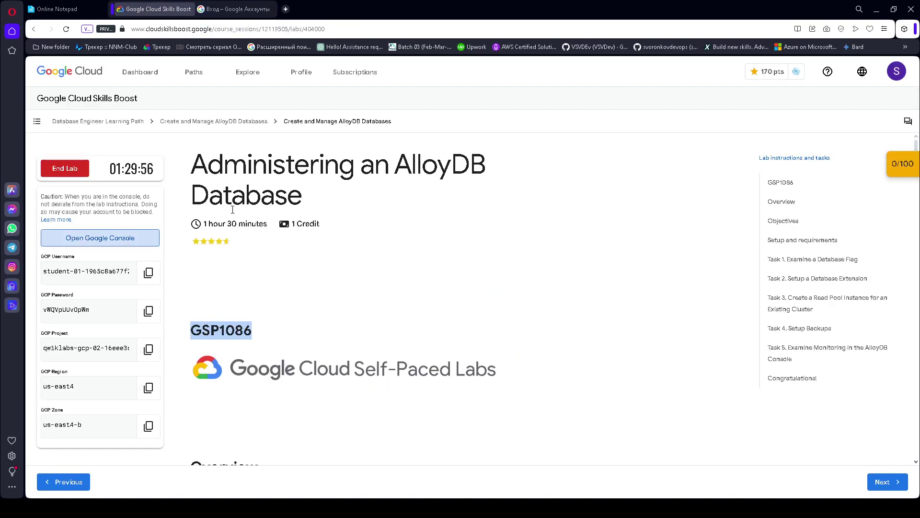
{"action": "left_click", "coordinate": [148, 310]}
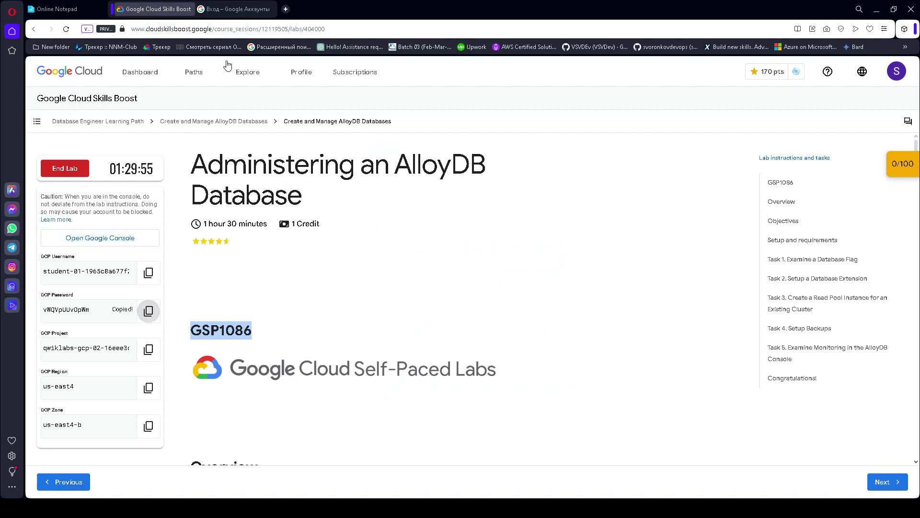
{"action": "left_click", "coordinate": [220, 9]}
{"action": "left_click", "coordinate": [551, 363]}
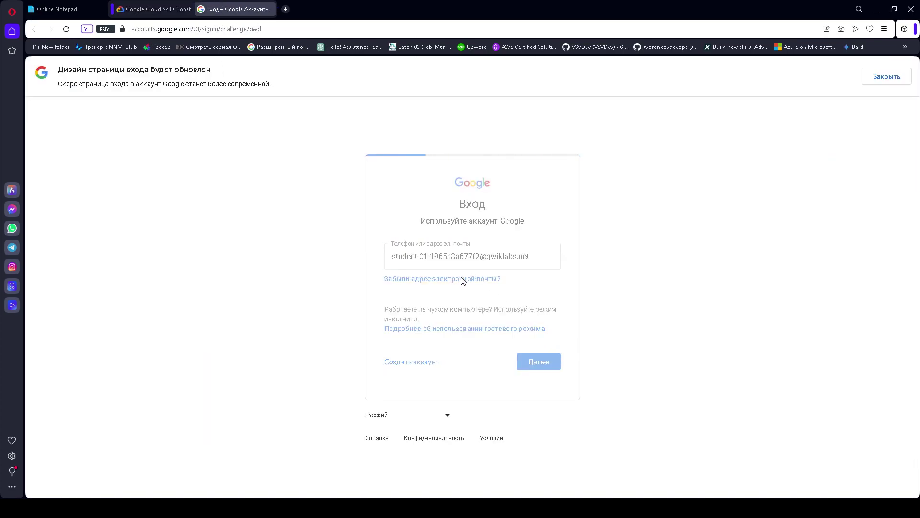
{"action": "key", "text": "ctrl+v"}
{"action": "left_click", "coordinate": [535, 352]}
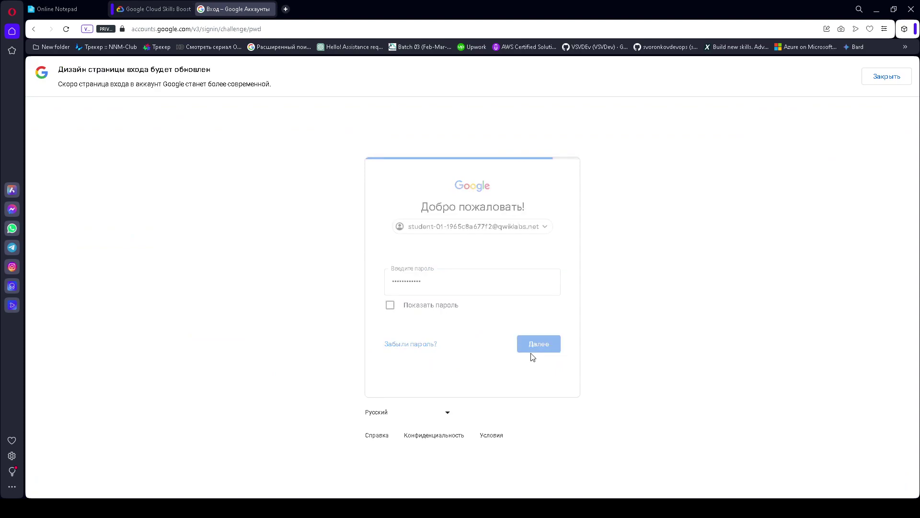
{"action": "left_click", "coordinate": [522, 341]}
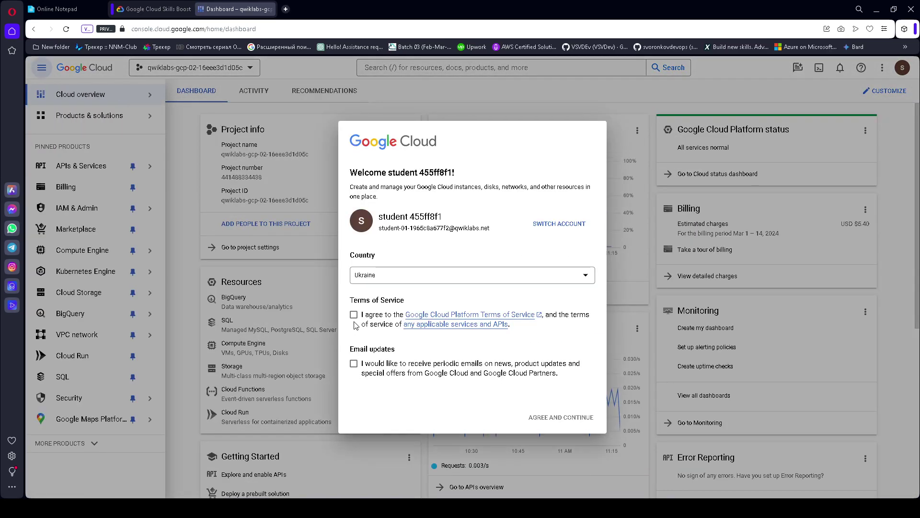
{"action": "left_click", "coordinate": [354, 315]}
{"action": "left_click", "coordinate": [556, 416]}
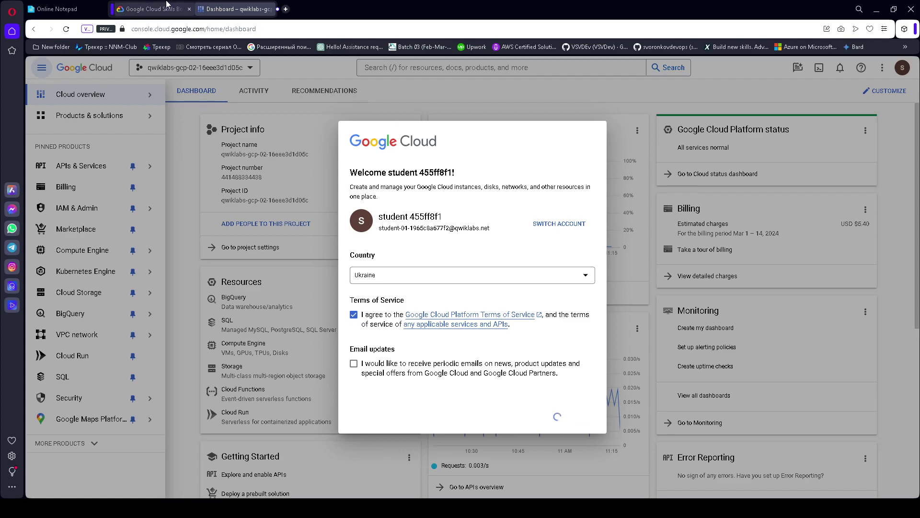
Step: Activate Cloud Shell in the console and copy the gcloud auth list command from the lab instructions
{"action": "left_click", "coordinate": [176, 4]}
{"action": "scroll", "coordinate": [312, 249], "scroll_direction": "down", "scroll_amount": 15}
{"action": "scroll", "coordinate": [325, 266], "scroll_direction": "down", "scroll_amount": 10}
{"action": "left_click", "coordinate": [234, 9]}
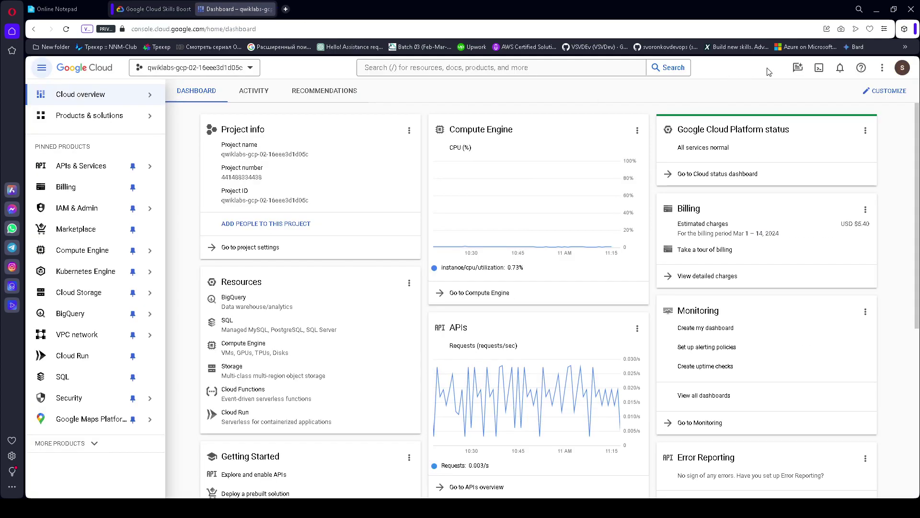
{"action": "key", "text": "ctrl+shift+Tab"}
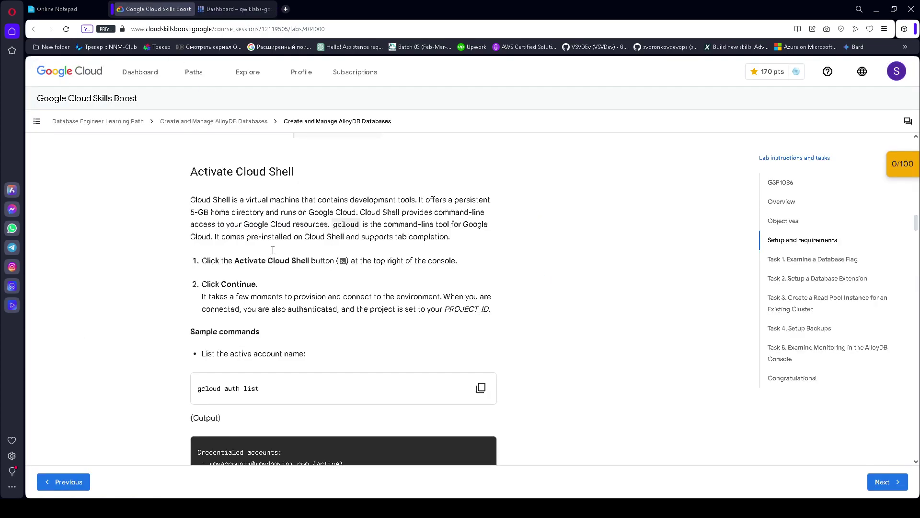
{"action": "scroll", "coordinate": [258, 213], "scroll_direction": "down", "scroll_amount": 2}
{"action": "left_click", "coordinate": [481, 291]}
{"action": "left_click", "coordinate": [234, 9]}
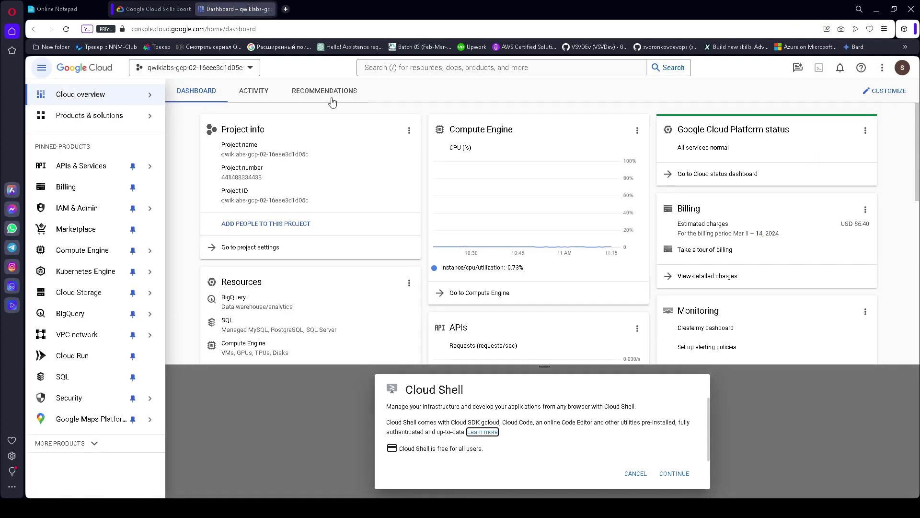
{"action": "left_click", "coordinate": [675, 473]}
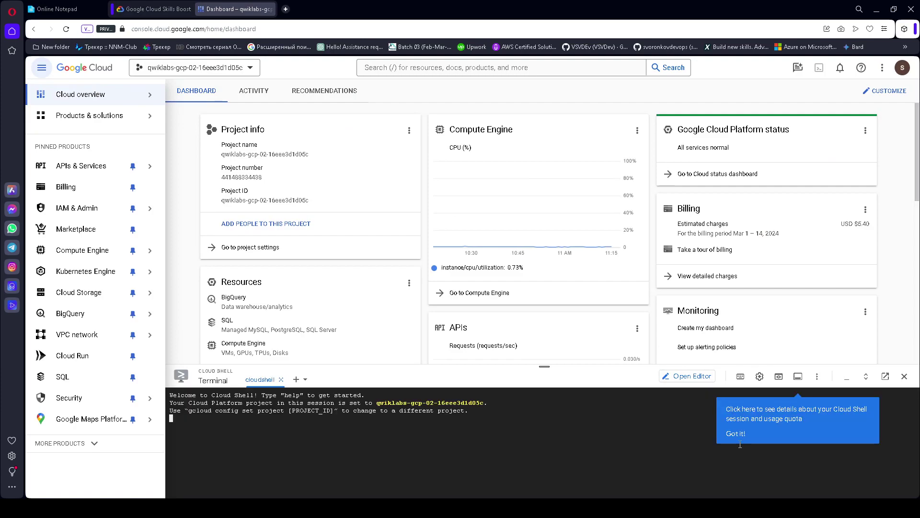
{"action": "left_click", "coordinate": [737, 434]}
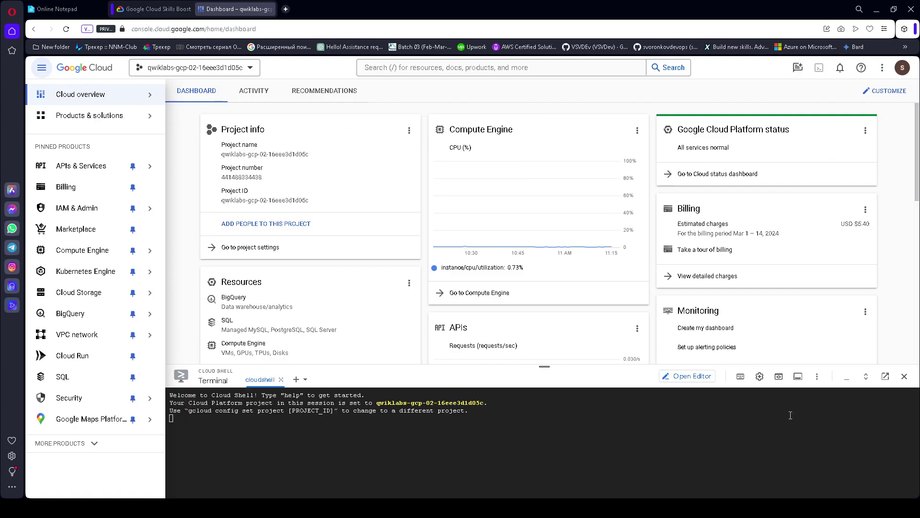
Step: Set the Cloud Shell terminal's text size to Large
{"action": "left_click", "coordinate": [766, 378]}
{"action": "mouse_move", "coordinate": [688, 412]}
{"action": "mouse_move", "coordinate": [550, 421]}
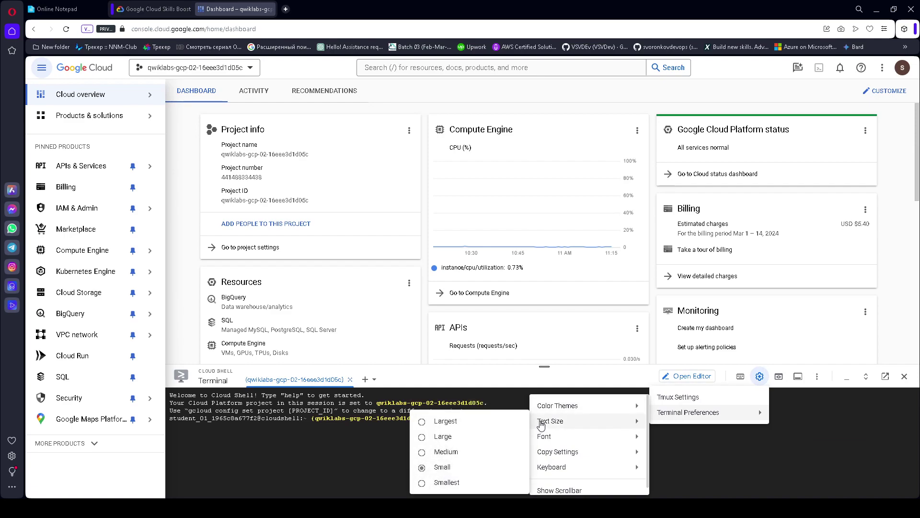
{"action": "left_click", "coordinate": [463, 440]}
Step: Run gcloud auth list in Cloud Shell to list the active account
{"action": "key", "text": "ctrl+v"}
{"action": "key", "text": "Return"}
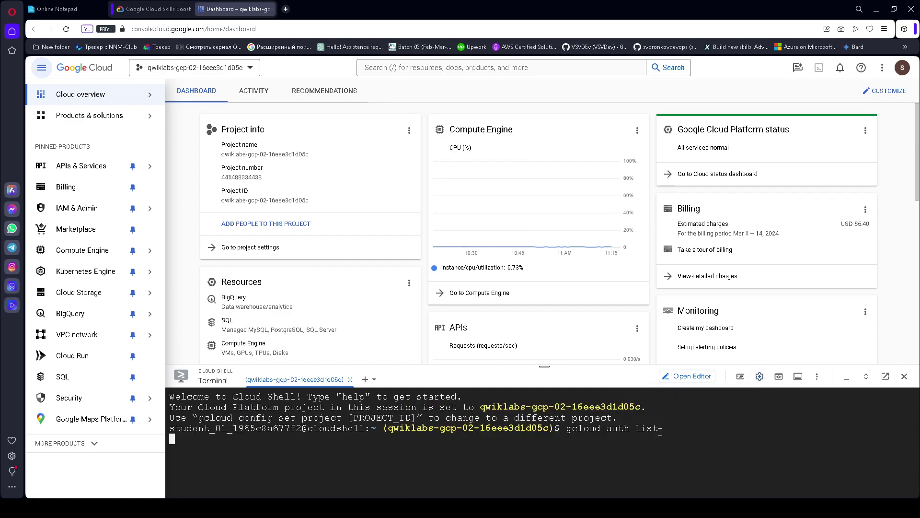
{"action": "left_click", "coordinate": [626, 469]}
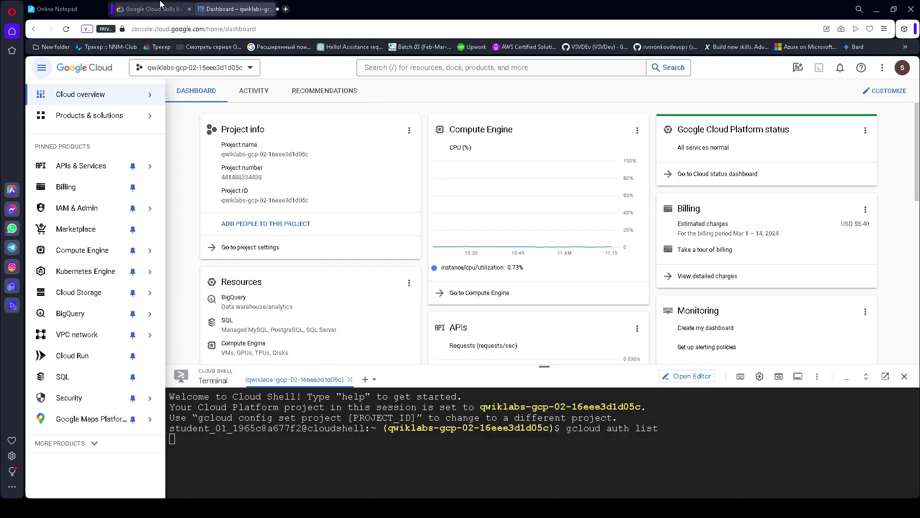
Step: Copy the gcloud config list project command from the lab instructions and run it in Cloud Shell
{"action": "left_click", "coordinate": [158, 8]}
{"action": "scroll", "coordinate": [310, 219], "scroll_direction": "down", "scroll_amount": 1}
{"action": "scroll", "coordinate": [310, 219], "scroll_direction": "down", "scroll_amount": 5}
{"action": "left_click", "coordinate": [480, 219]}
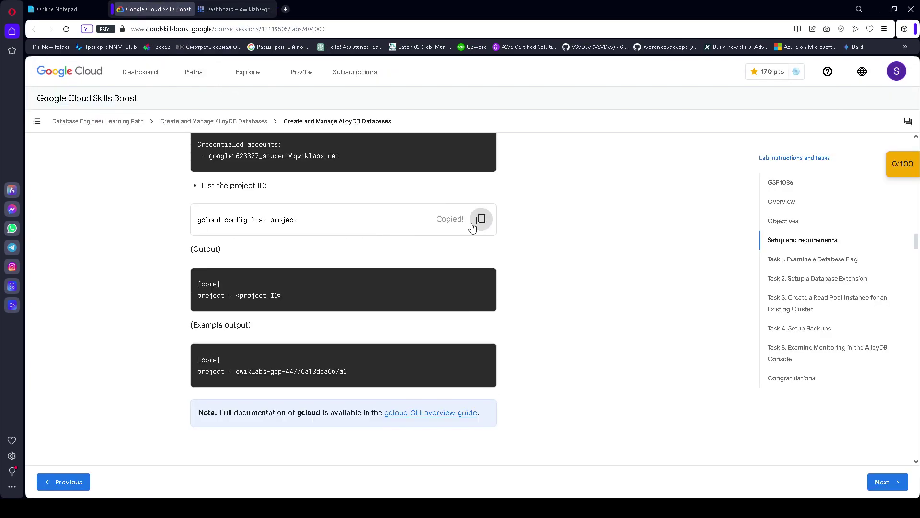
{"action": "scroll", "coordinate": [472, 228], "scroll_direction": "down", "scroll_amount": 3}
{"action": "scroll", "coordinate": [469, 232], "scroll_direction": "down", "scroll_amount": 2}
{"action": "left_click", "coordinate": [234, 9]}
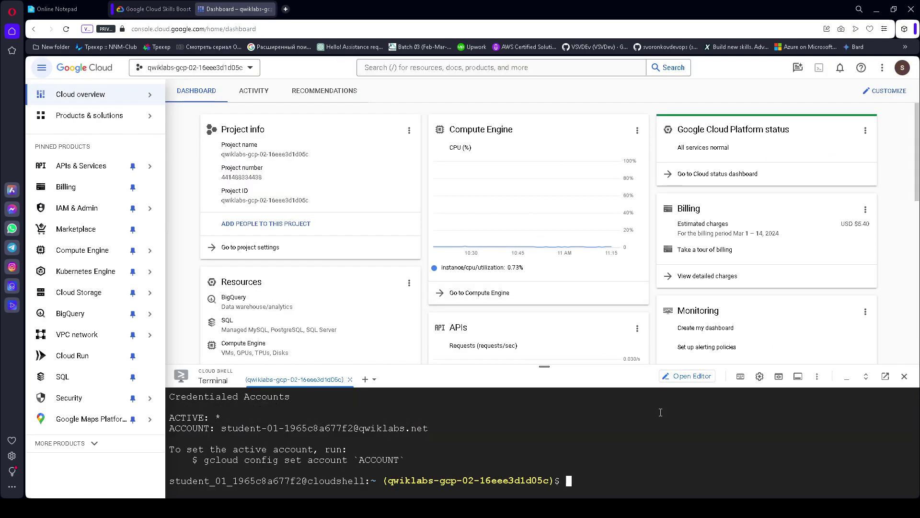
{"action": "key", "text": "ctrl+v"}
{"action": "key", "text": "Return"}
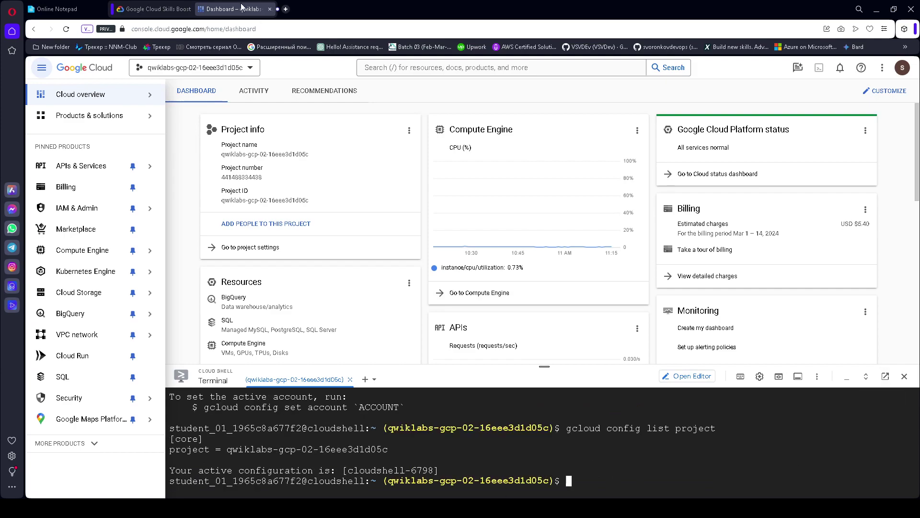
Step: Copy the term AlloyDB from the lab's Task 1, search the console for it and open the AlloyDB product page
{"action": "left_click", "coordinate": [158, 9]}
{"action": "scroll", "coordinate": [246, 199], "scroll_direction": "down", "scroll_amount": 2}
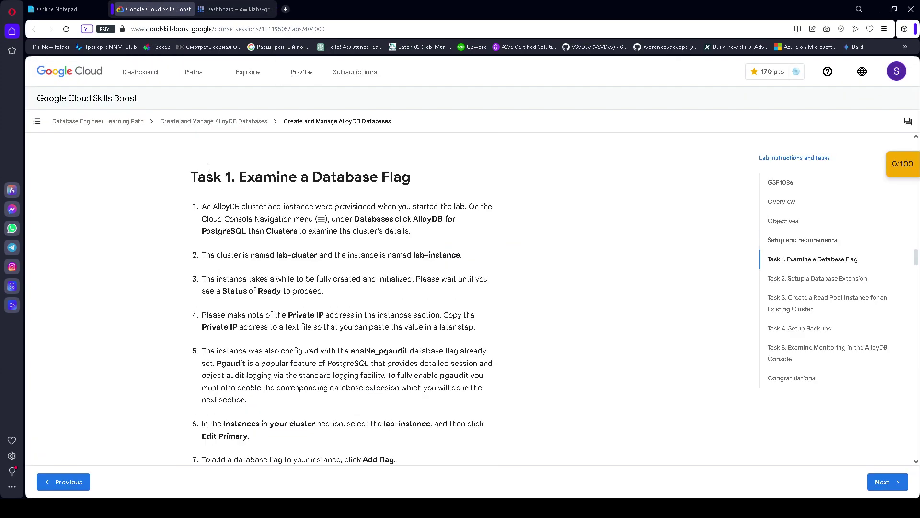
{"action": "left_click_drag", "start_coordinate": [194, 171], "coordinate": [459, 180]}
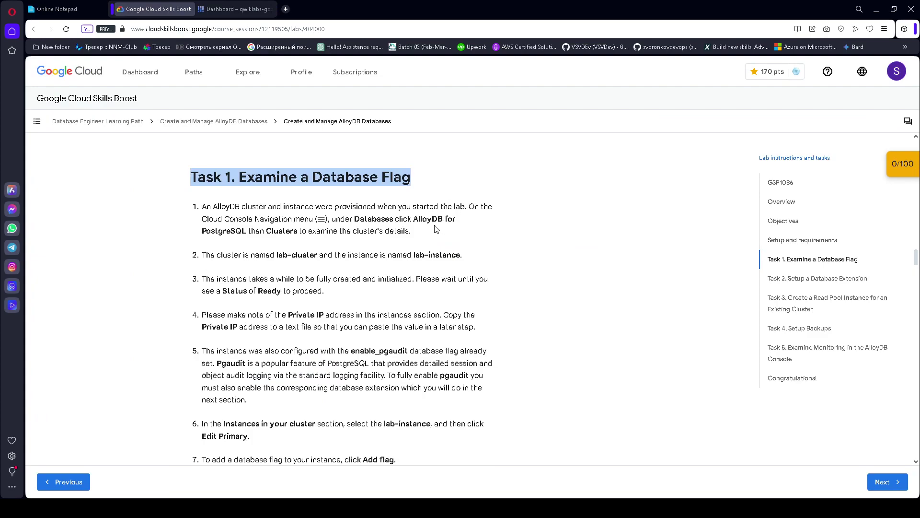
{"action": "left_click_drag", "start_coordinate": [414, 219], "coordinate": [443, 217]}
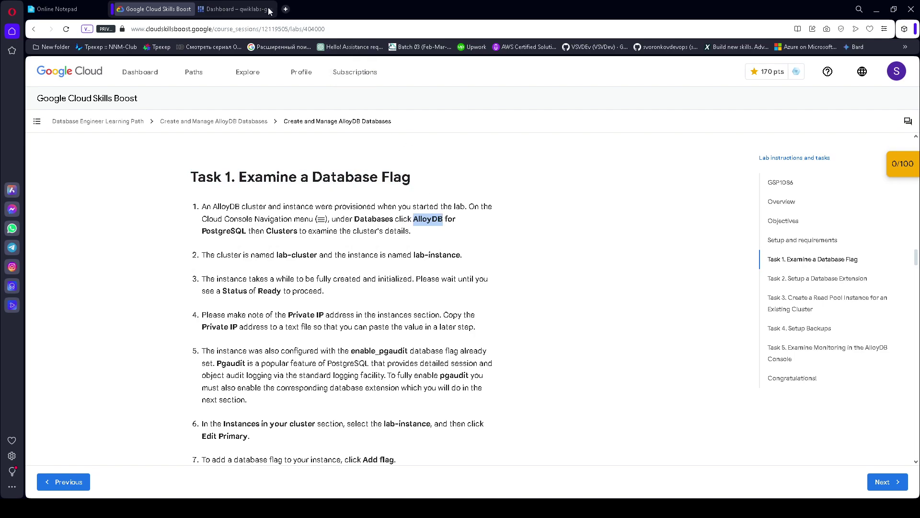
{"action": "left_click", "coordinate": [237, 8]}
{"action": "left_click", "coordinate": [415, 72]}
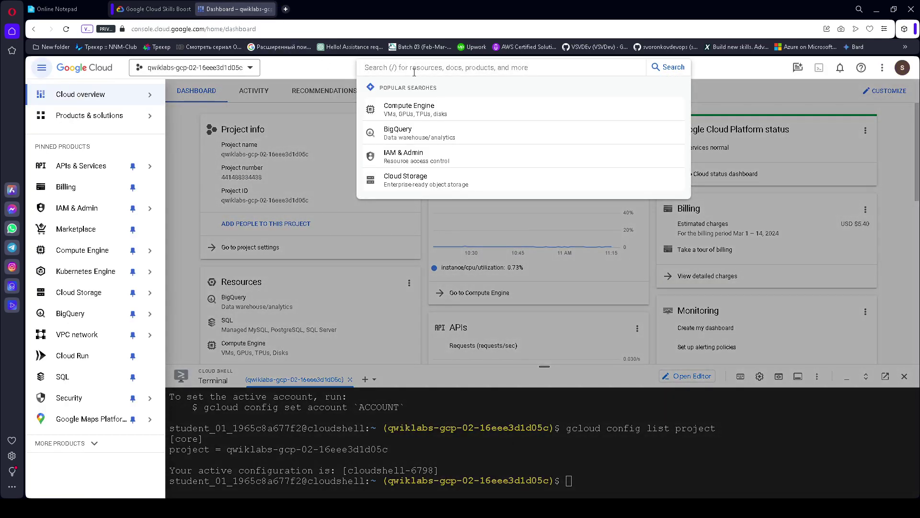
{"action": "key", "text": "ctrl+v"}
{"action": "key", "text": "Return"}
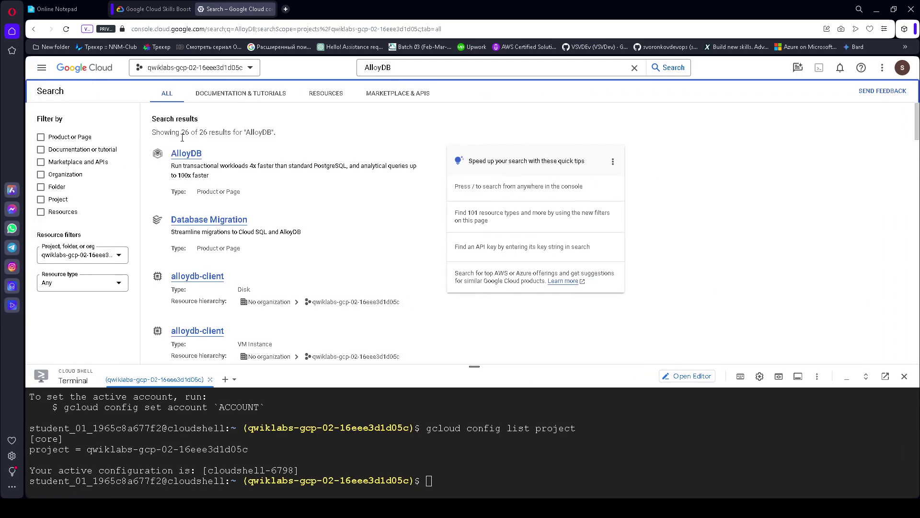
{"action": "left_click", "coordinate": [184, 155]}
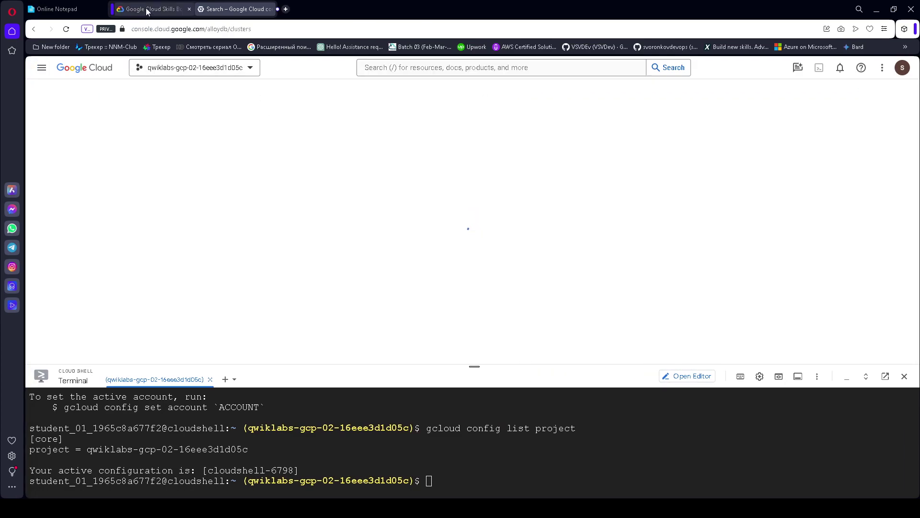
Step: Review the Task 1 instructions on lab-cluster, lab-instance, the required Ready status and the Private IP address
{"action": "left_click", "coordinate": [148, 10]}
{"action": "left_click_drag", "start_coordinate": [207, 230], "coordinate": [430, 237]}
{"action": "left_click_drag", "start_coordinate": [277, 257], "coordinate": [340, 257]}
{"action": "left_click_drag", "start_coordinate": [404, 257], "coordinate": [463, 257]}
{"action": "left_click_drag", "start_coordinate": [223, 293], "coordinate": [325, 304]}
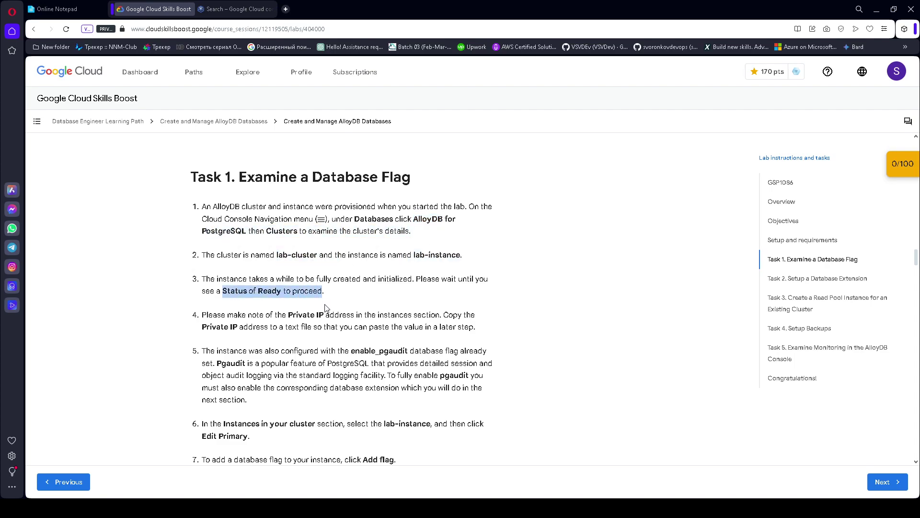
{"action": "scroll", "coordinate": [320, 309], "scroll_direction": "down", "scroll_amount": 1}
{"action": "left_click_drag", "start_coordinate": [288, 267], "coordinate": [339, 262]}
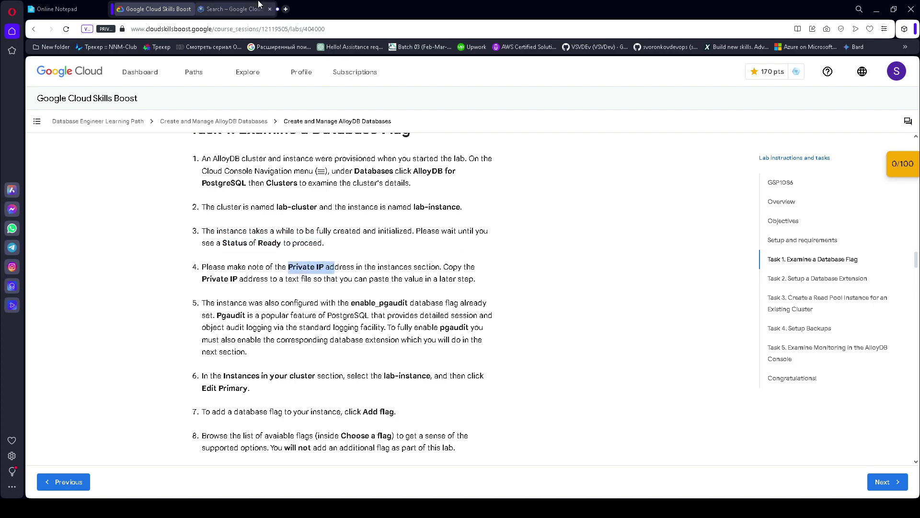
Step: Copy lab-instance's private IP address and replace the address in the notepad's export ALLOYDB line with 10.101.0.2
{"action": "key", "text": "ctrl+Tab"}
{"action": "left_click", "coordinate": [220, 300]}
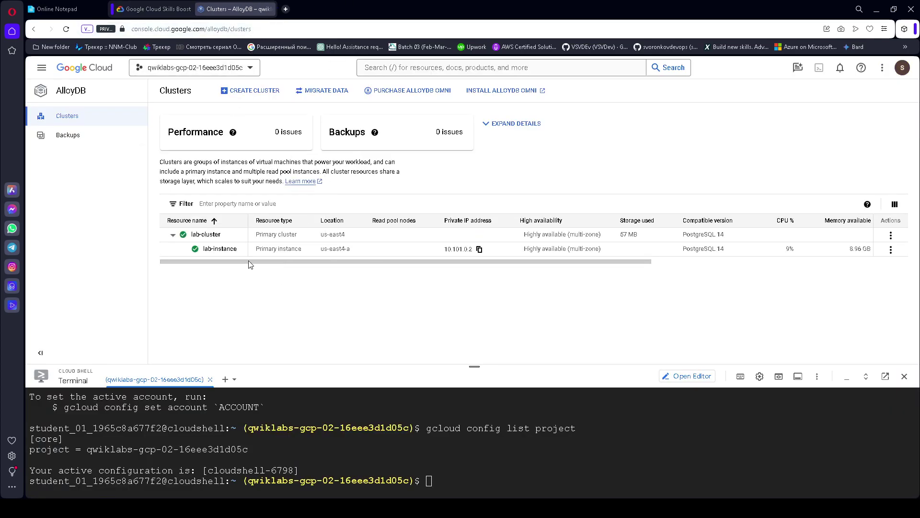
{"action": "left_click", "coordinate": [479, 249]}
{"action": "key", "text": "ctrl+Tab"}
{"action": "left_click_drag", "start_coordinate": [294, 142], "coordinate": [258, 135]}
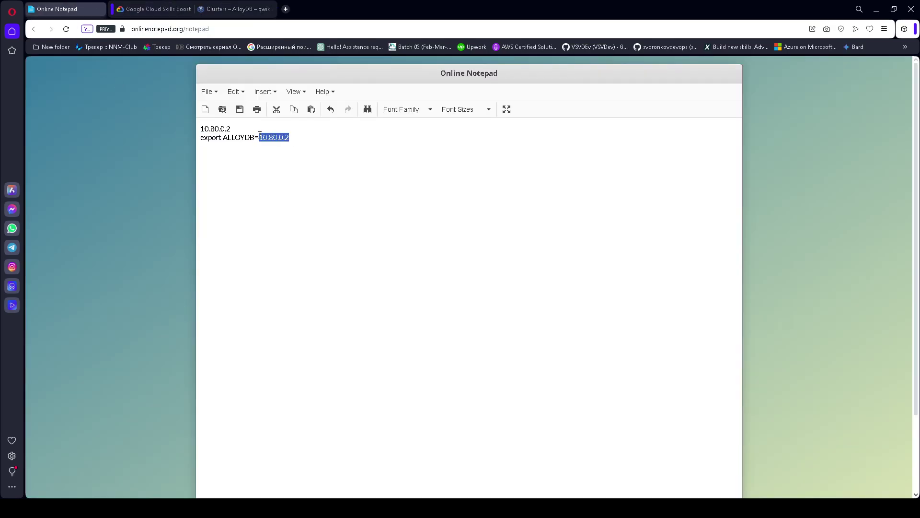
{"action": "key", "text": "ctrl+v"}
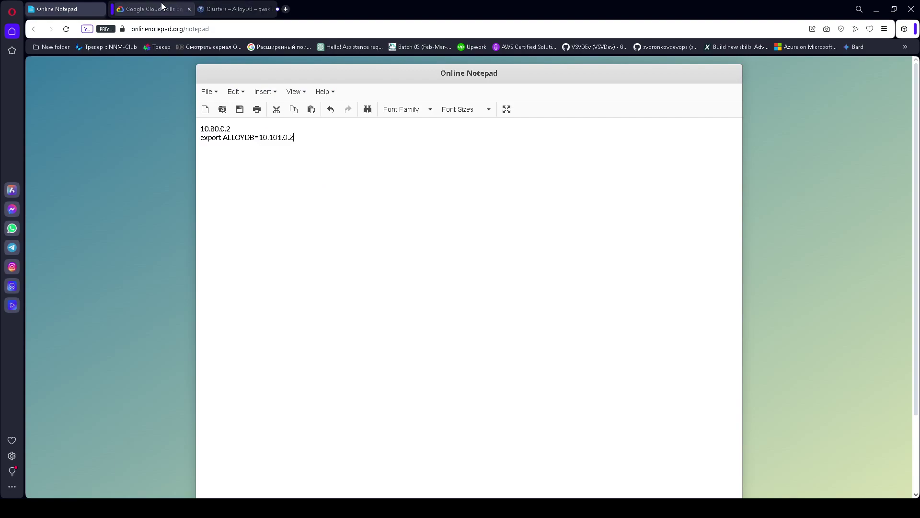
Step: Read the remaining Task 1 instructions, then open lab-instance's cluster overview and examine the instance details and flags
{"action": "left_click", "coordinate": [167, 11]}
{"action": "scroll", "coordinate": [326, 244], "scroll_direction": "down", "scroll_amount": 2}
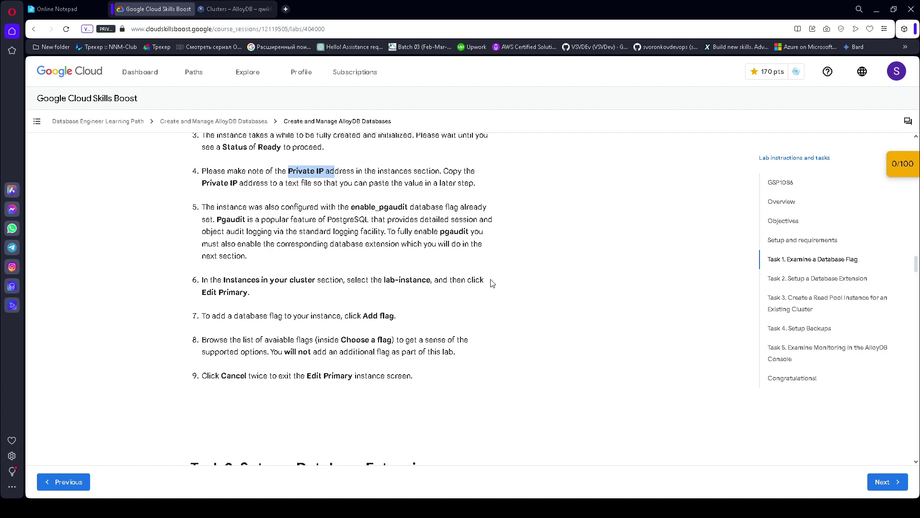
{"action": "left_click", "coordinate": [235, 9]}
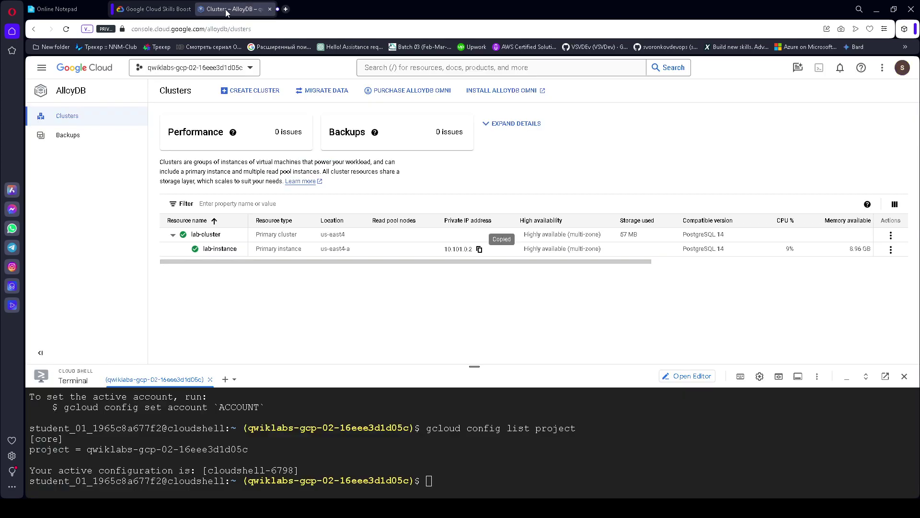
{"action": "left_click", "coordinate": [225, 249]}
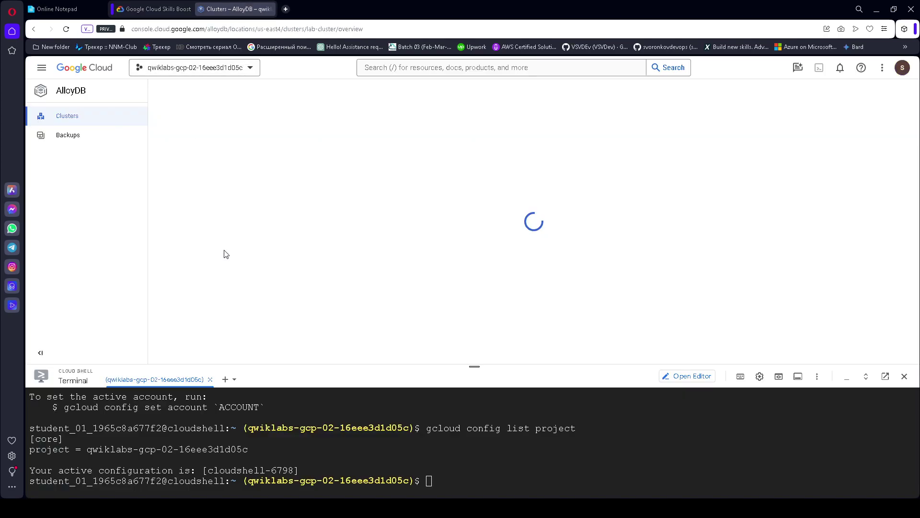
{"action": "scroll", "coordinate": [357, 228], "scroll_direction": "down", "scroll_amount": 8}
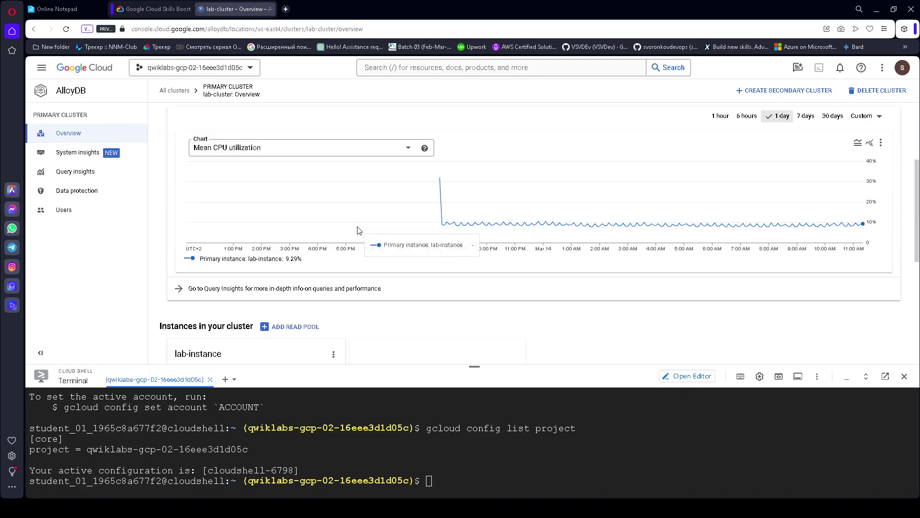
{"action": "scroll", "coordinate": [350, 230], "scroll_direction": "up", "scroll_amount": 3}
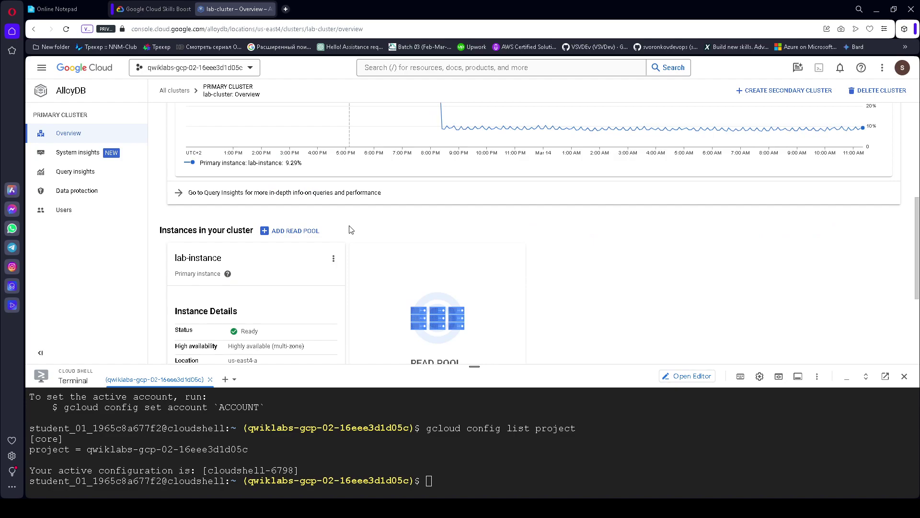
{"action": "scroll", "coordinate": [350, 229], "scroll_direction": "down", "scroll_amount": 3}
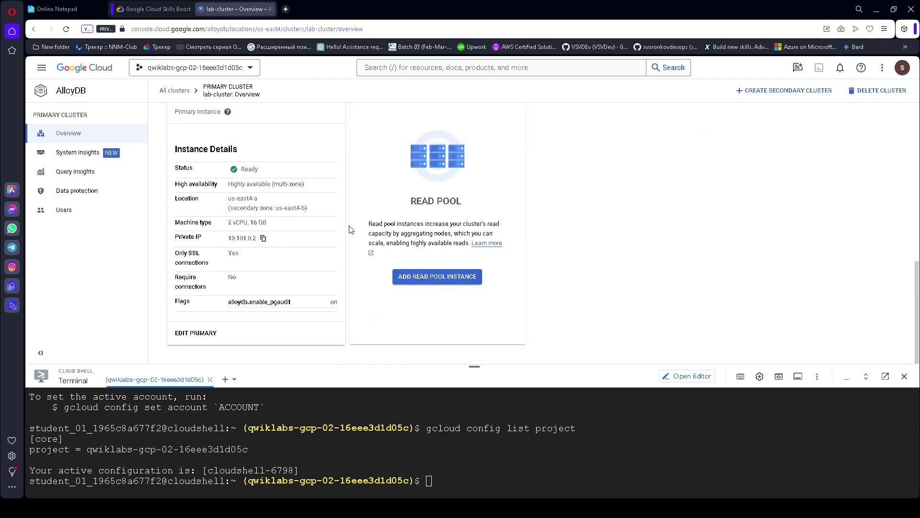
Step: Open lab-instance's primary instance for editing, check the lab's Add flag instructions, and start a new database flag in the advanced configuration options
{"action": "left_click", "coordinate": [211, 330]}
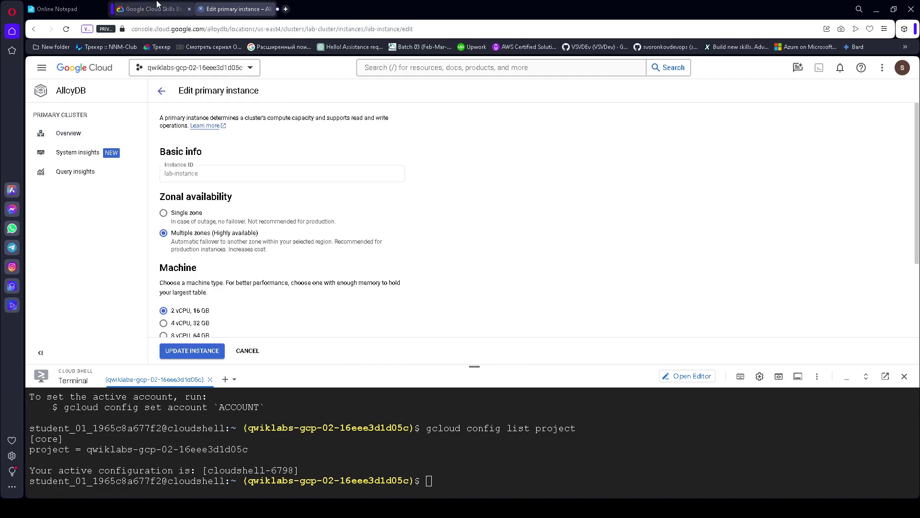
{"action": "left_click", "coordinate": [157, 7]}
{"action": "scroll", "coordinate": [261, 282], "scroll_direction": "down", "scroll_amount": 2}
{"action": "left_click_drag", "start_coordinate": [362, 221], "coordinate": [390, 242]}
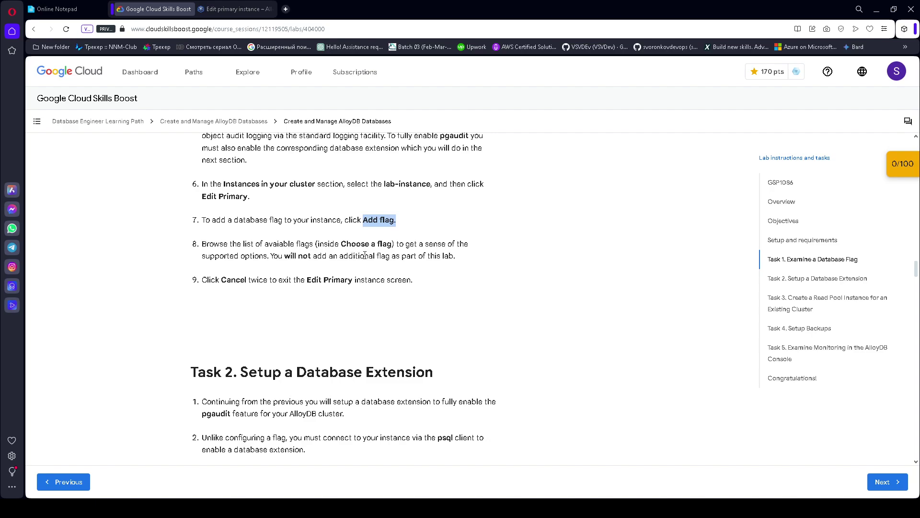
{"action": "left_click", "coordinate": [217, 7]}
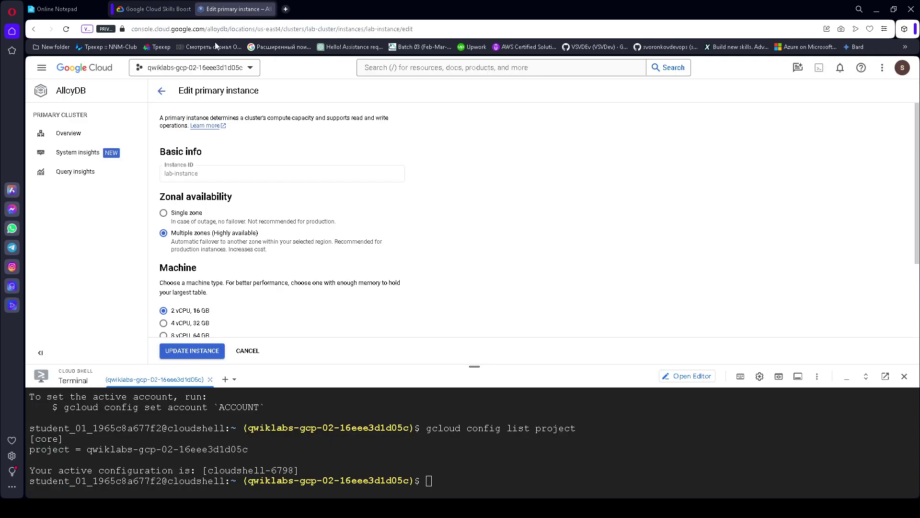
{"action": "scroll", "coordinate": [247, 286], "scroll_direction": "down", "scroll_amount": 2}
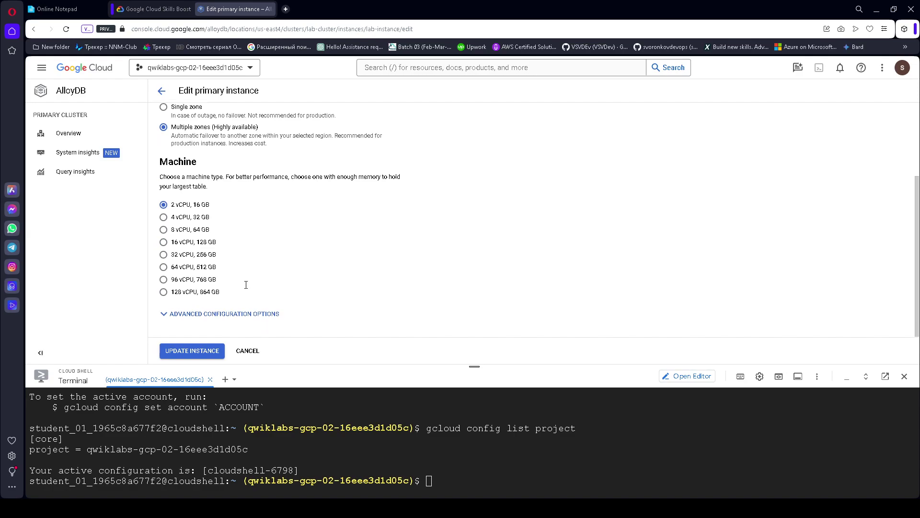
{"action": "left_click", "coordinate": [223, 314]}
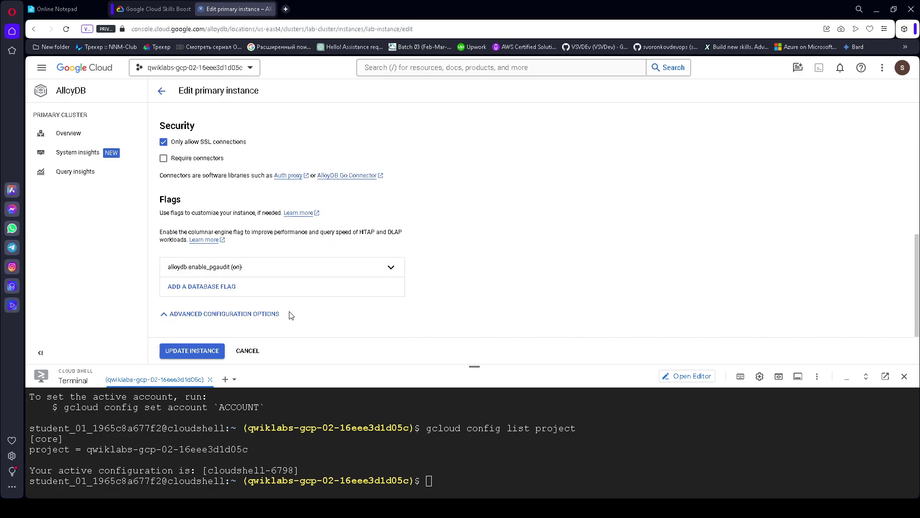
{"action": "left_click", "coordinate": [229, 287]}
{"action": "scroll", "coordinate": [335, 259], "scroll_direction": "down", "scroll_amount": 2}
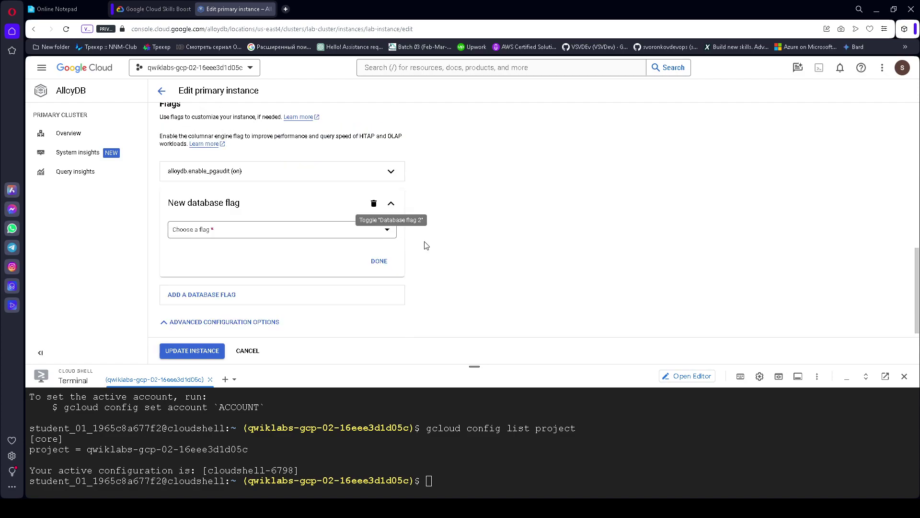
Step: Browse the available database flags for the new flag entry without choosing one, and cancel editing the primary instance
{"action": "left_click", "coordinate": [381, 222]}
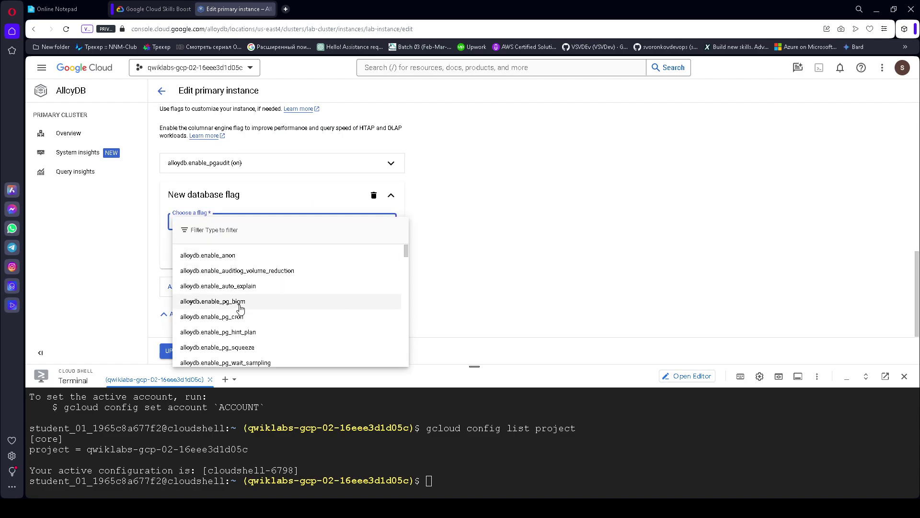
{"action": "scroll", "coordinate": [242, 322], "scroll_direction": "down", "scroll_amount": 2}
{"action": "scroll", "coordinate": [256, 352], "scroll_direction": "down", "scroll_amount": 2}
{"action": "scroll", "coordinate": [255, 357], "scroll_direction": "down", "scroll_amount": 3}
{"action": "scroll", "coordinate": [256, 359], "scroll_direction": "down", "scroll_amount": 5}
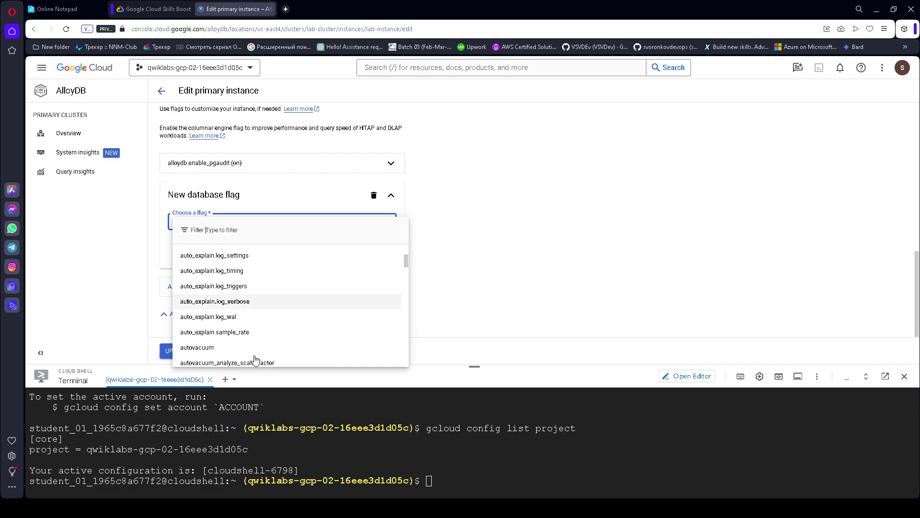
{"action": "scroll", "coordinate": [256, 360], "scroll_direction": "down", "scroll_amount": 12}
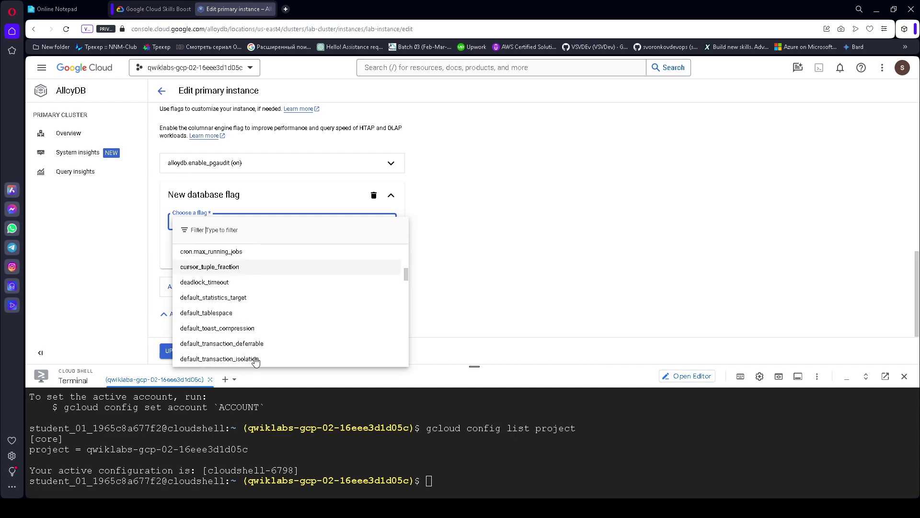
{"action": "scroll", "coordinate": [254, 360], "scroll_direction": "down", "scroll_amount": 10}
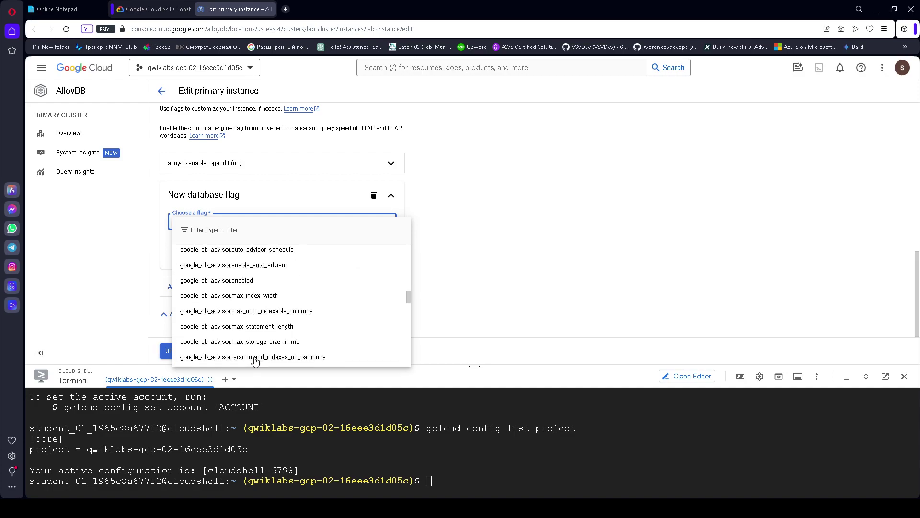
{"action": "scroll", "coordinate": [255, 361], "scroll_direction": "down", "scroll_amount": 12}
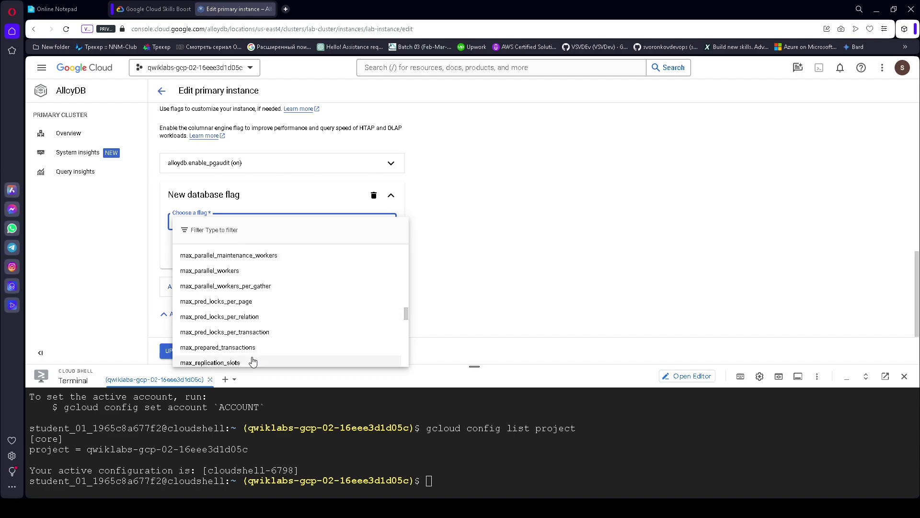
{"action": "scroll", "coordinate": [253, 361], "scroll_direction": "down", "scroll_amount": 12}
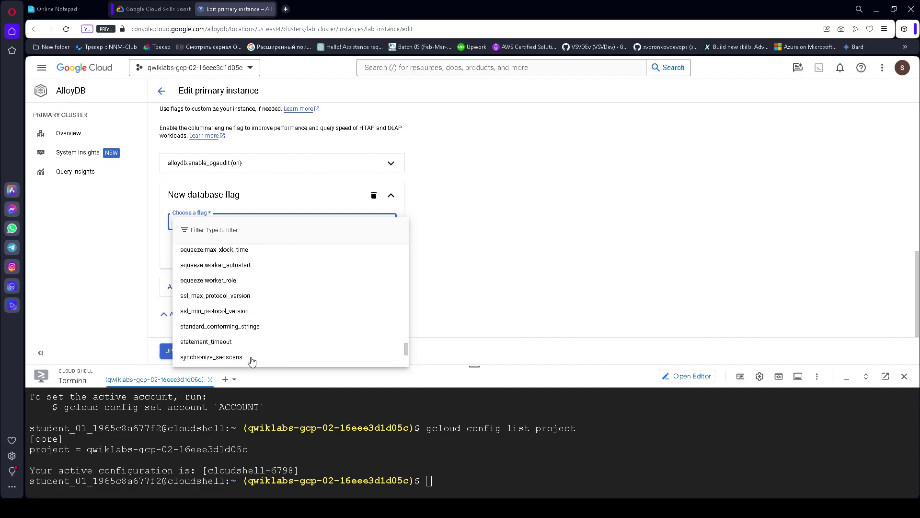
{"action": "left_click", "coordinate": [530, 268]}
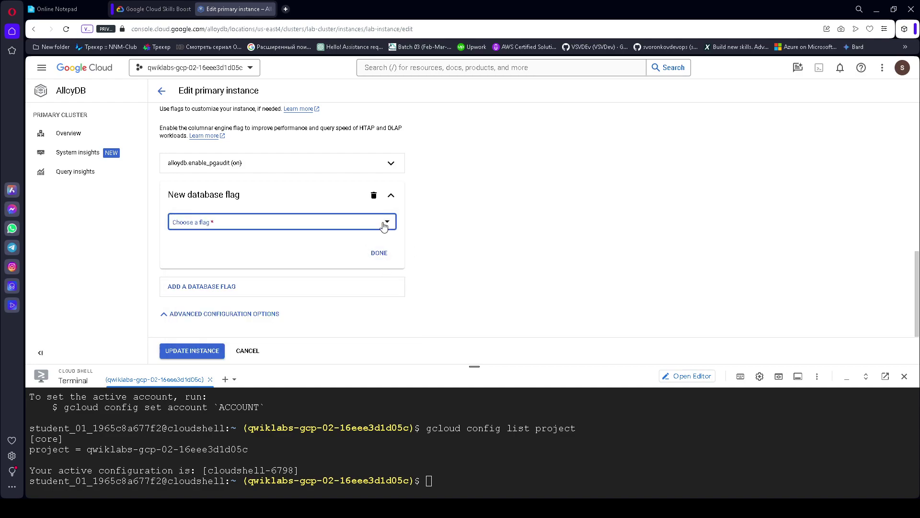
{"action": "left_click", "coordinate": [247, 351]}
Step: Review the lab's Task 2 instructions on connecting to alloydb-client and setting up the pgaudit database extension
{"action": "left_click", "coordinate": [155, 9]}
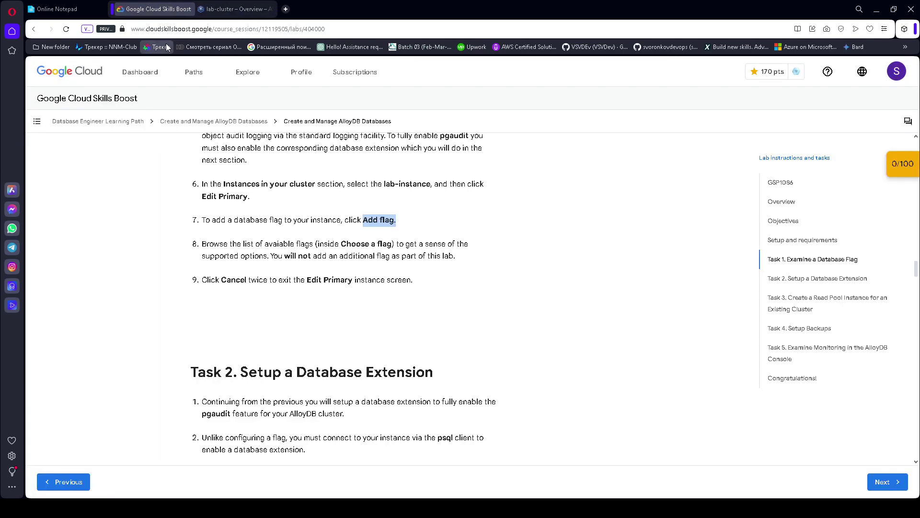
{"action": "scroll", "coordinate": [339, 337], "scroll_direction": "down", "scroll_amount": 2}
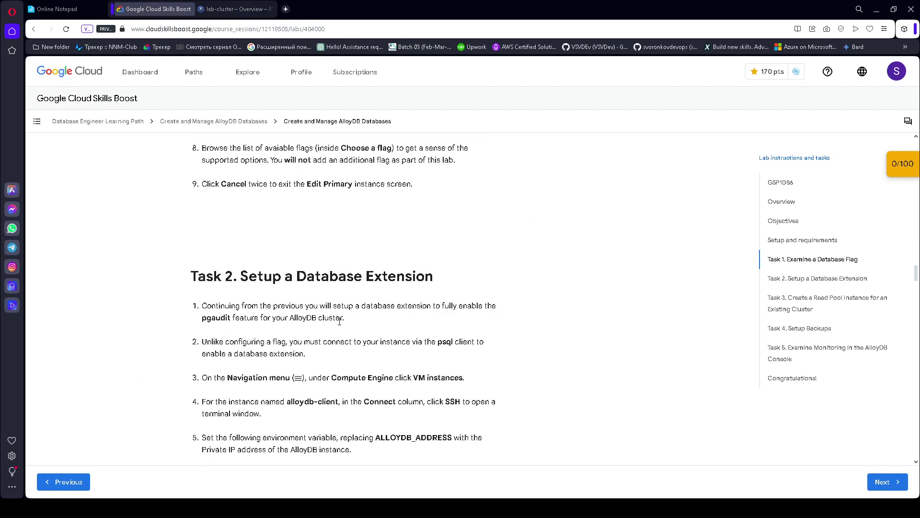
{"action": "scroll", "coordinate": [340, 320], "scroll_direction": "down", "scroll_amount": 2}
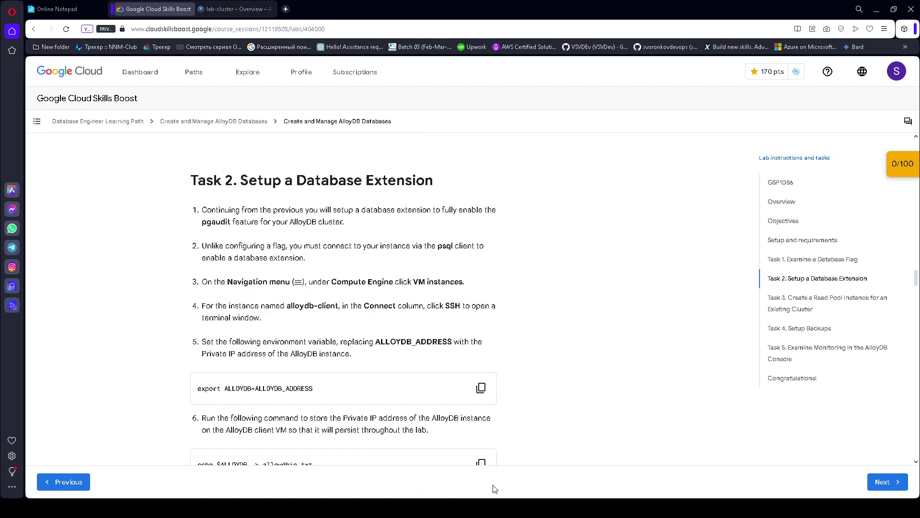
{"action": "left_click_drag", "start_coordinate": [190, 181], "coordinate": [451, 181]}
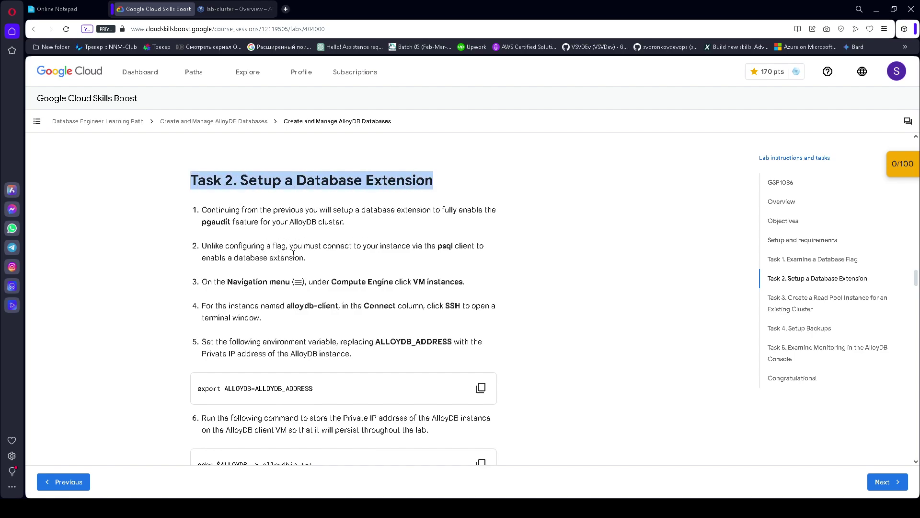
{"action": "scroll", "coordinate": [297, 256], "scroll_direction": "down", "scroll_amount": 1}
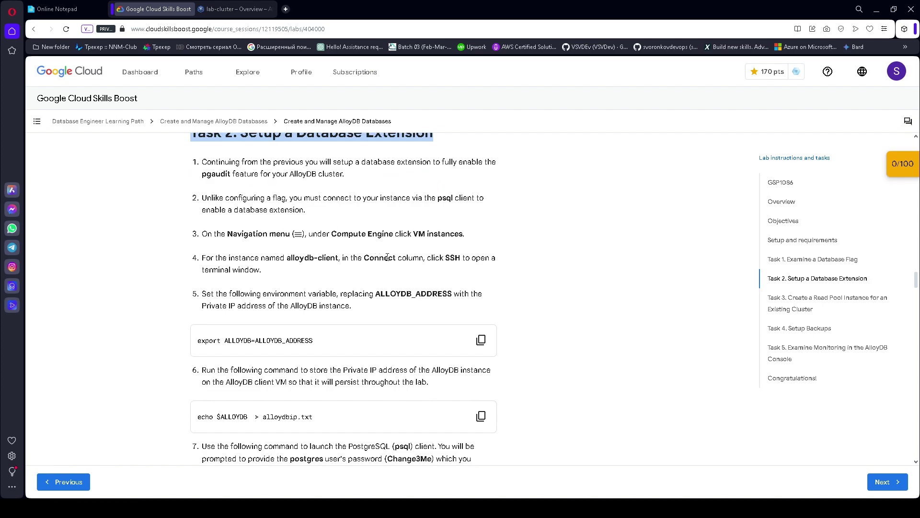
Step: Dismiss the navigation hint in the cloud console and open Compute Engine's VM instances page
{"action": "left_click", "coordinate": [235, 9]}
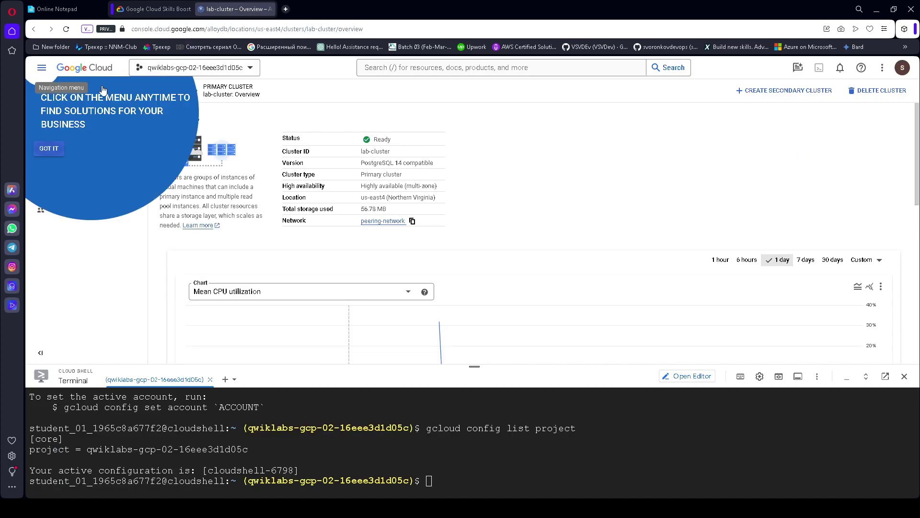
{"action": "left_click", "coordinate": [53, 150]}
{"action": "left_click", "coordinate": [41, 67]}
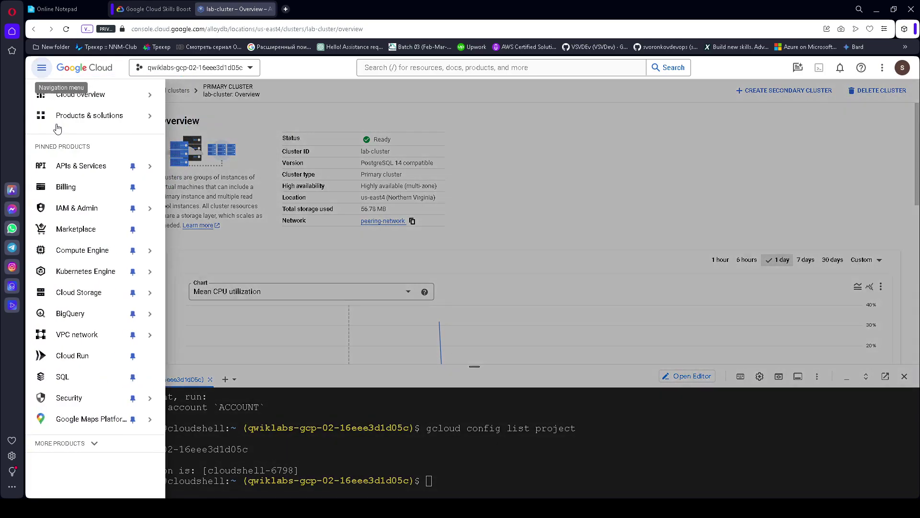
{"action": "mouse_move", "coordinate": [91, 250]}
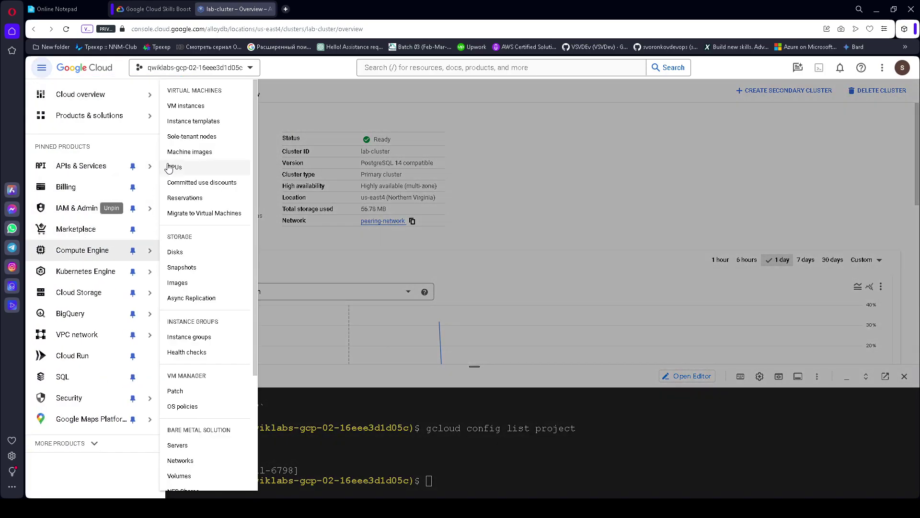
{"action": "left_click", "coordinate": [185, 104]}
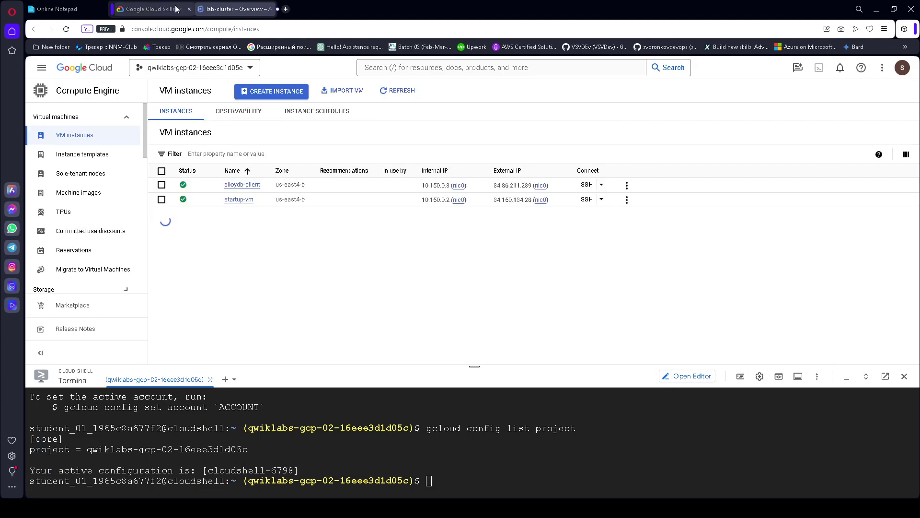
Step: Load alloydb-client's gcloud compute ssh command for zone us-east4-b into Cloud Shell and run it
{"action": "left_click", "coordinate": [601, 185]}
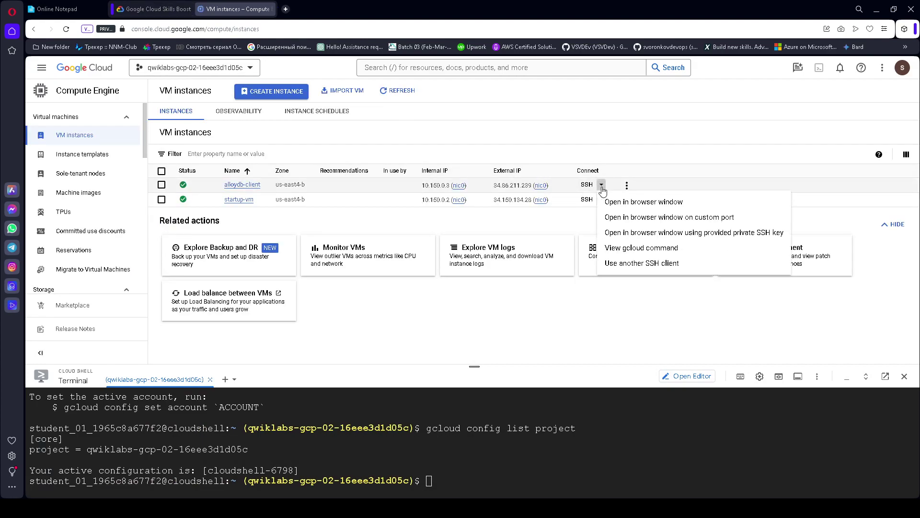
{"action": "left_click", "coordinate": [639, 250]}
{"action": "left_click", "coordinate": [593, 406]}
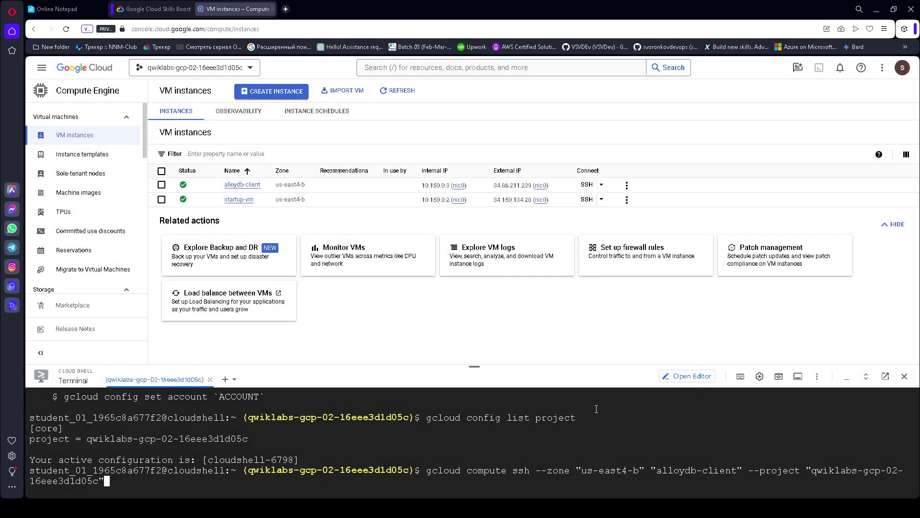
Step: Check the lab's environment variable step and copy the line export ALLOYDB=10.101.0.2 from the online notepad
{"action": "left_click", "coordinate": [158, 8]}
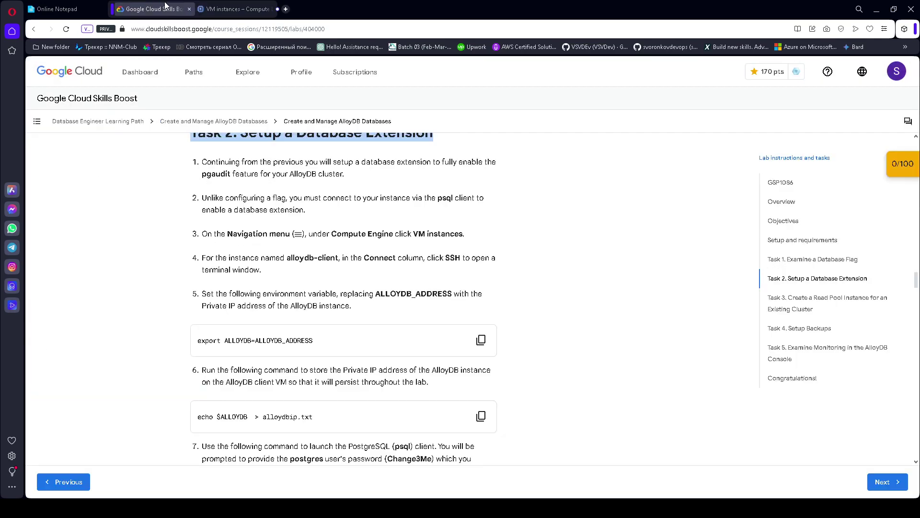
{"action": "scroll", "coordinate": [335, 304], "scroll_direction": "down", "scroll_amount": 2}
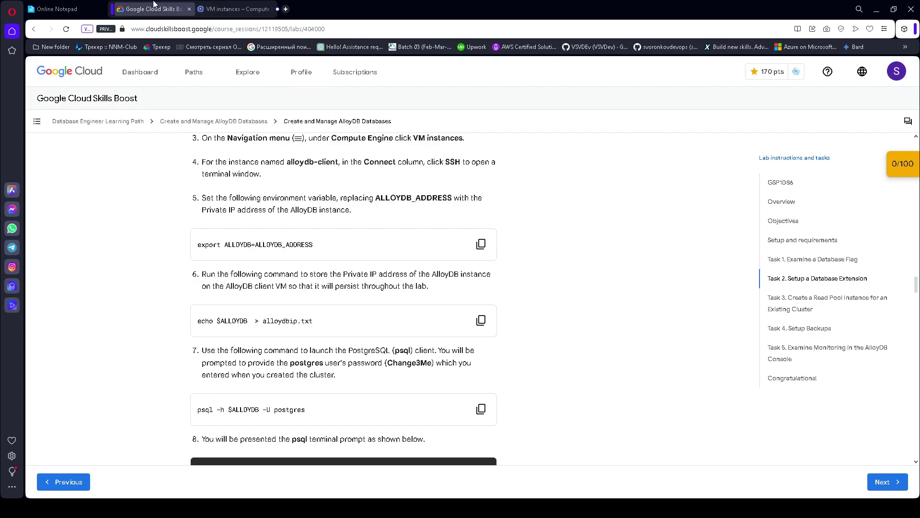
{"action": "left_click", "coordinate": [57, 9]}
{"action": "left_click_drag", "start_coordinate": [301, 139], "coordinate": [202, 136]}
{"action": "key", "text": "ctrl+c"}
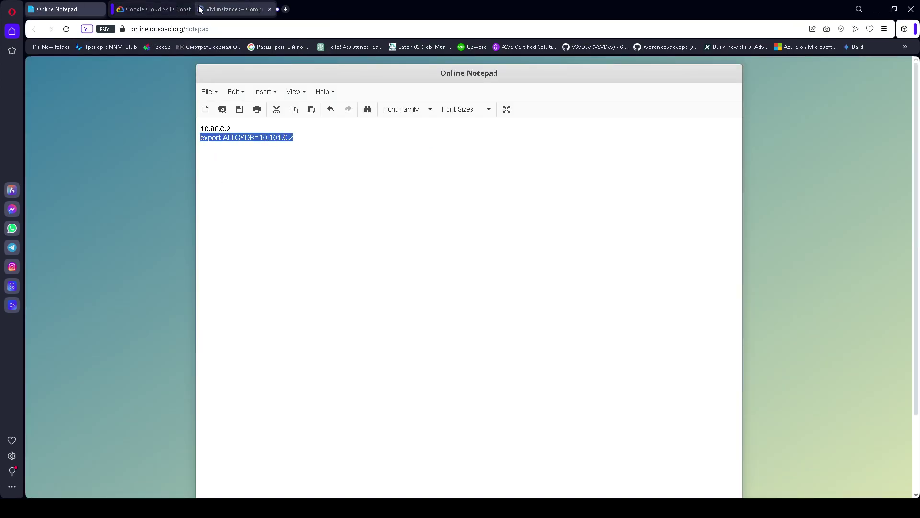
Step: Answer y in Cloud Shell to allow SSH key generation and accept an empty passphrase to connect to alloydb-client
{"action": "left_click", "coordinate": [233, 9]}
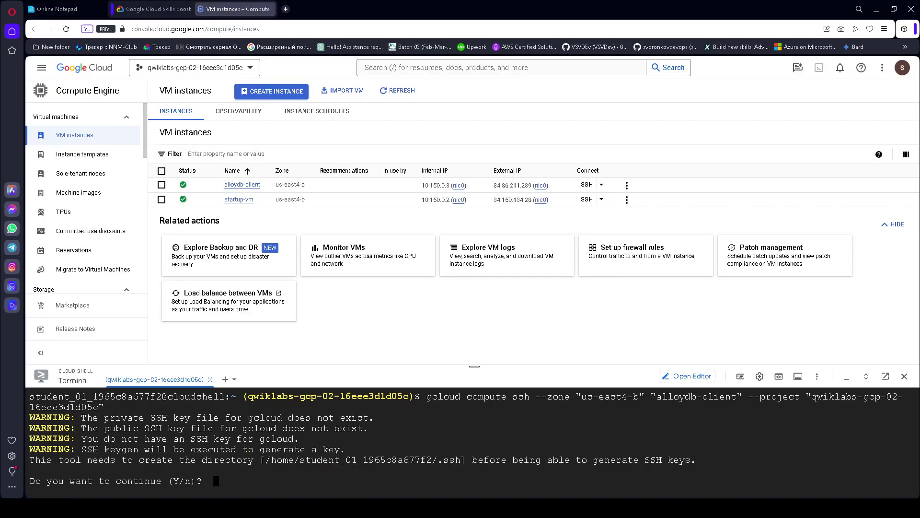
{"action": "type", "text": "y"}
{"action": "key", "text": "Return"}
{"action": "key", "text": "Return"}
{"action": "key", "text": "Return"}
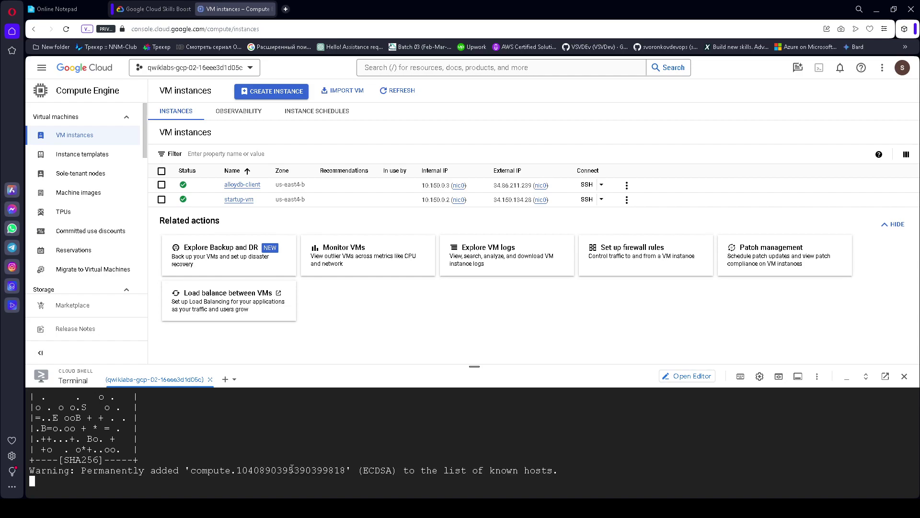
Step: Run export ALLOYDB=10.101.0.2 on alloydb-client, and store the address by running the lab's command echo $ALLOYDB > alloydbip.txt
{"action": "key", "text": "ctrl+v"}
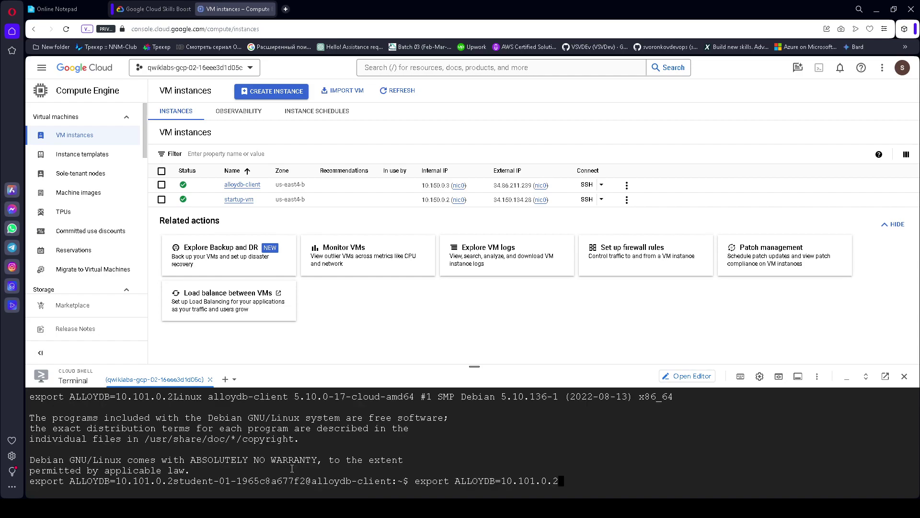
{"action": "key", "text": "Return"}
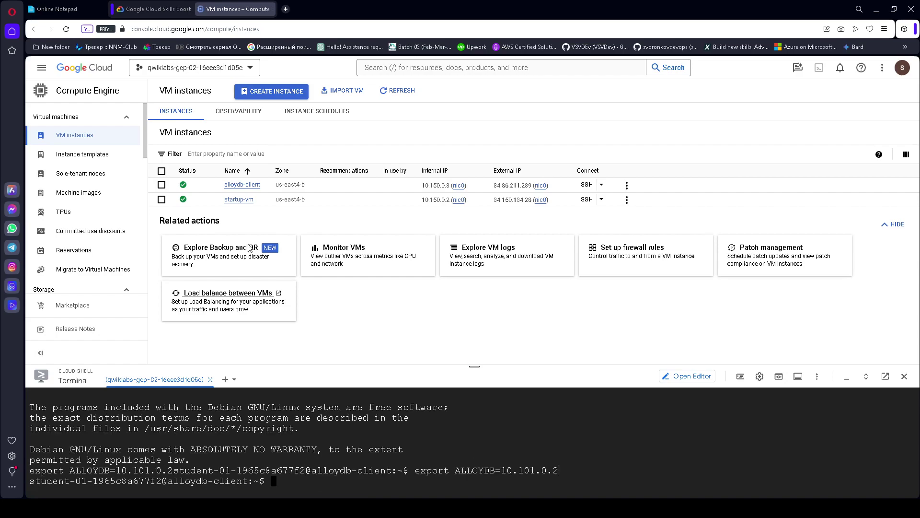
{"action": "left_click", "coordinate": [159, 9]}
{"action": "scroll", "coordinate": [367, 305], "scroll_direction": "down", "scroll_amount": 2}
{"action": "left_click", "coordinate": [481, 224]}
{"action": "left_click", "coordinate": [233, 4]}
{"action": "key", "text": "ctrl+v"}
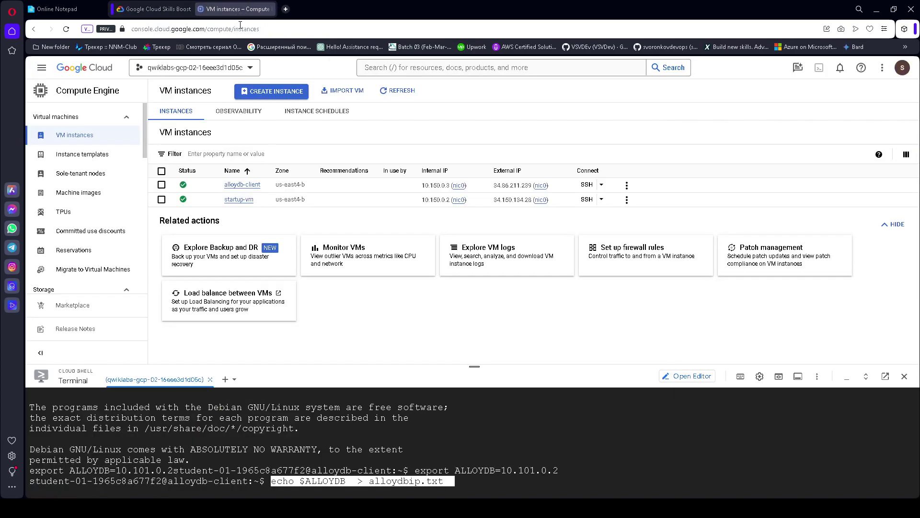
{"action": "key", "text": "Return"}
Step: Copy the lab's psql -h $ALLOYDB -U postgres command and run it on alloydb-client to launch the PostgreSQL client
{"action": "left_click", "coordinate": [144, 8]}
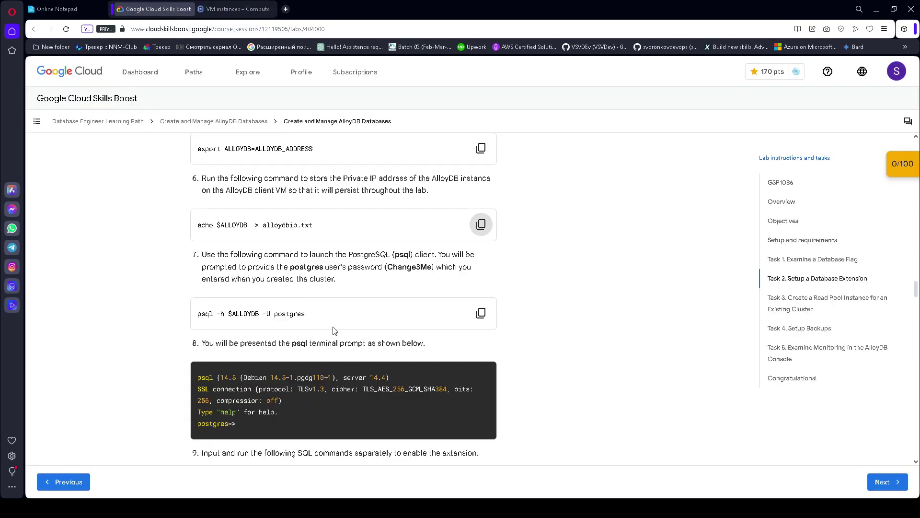
{"action": "left_click", "coordinate": [472, 314]}
{"action": "left_click", "coordinate": [253, 9]}
{"action": "key", "text": "ctrl+v"}
{"action": "key", "text": "Return"}
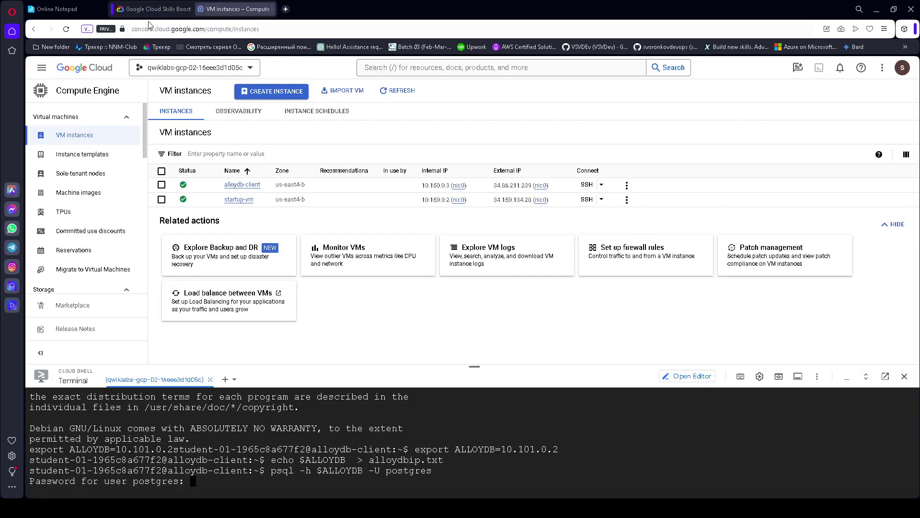
Step: Copy the postgres user's password from the lab instructions and submit it at the psql password prompt
{"action": "left_click", "coordinate": [159, 9]}
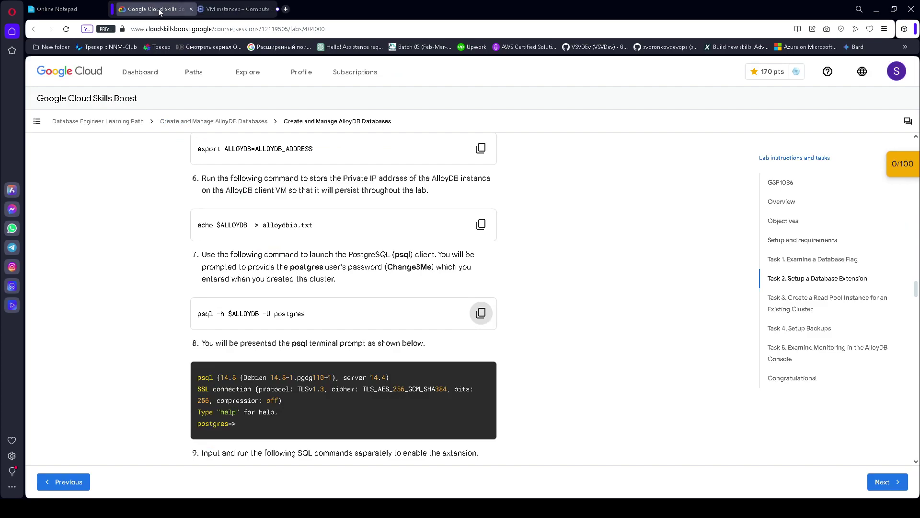
{"action": "double_click", "coordinate": [411, 266]}
{"action": "left_click", "coordinate": [235, 9]}
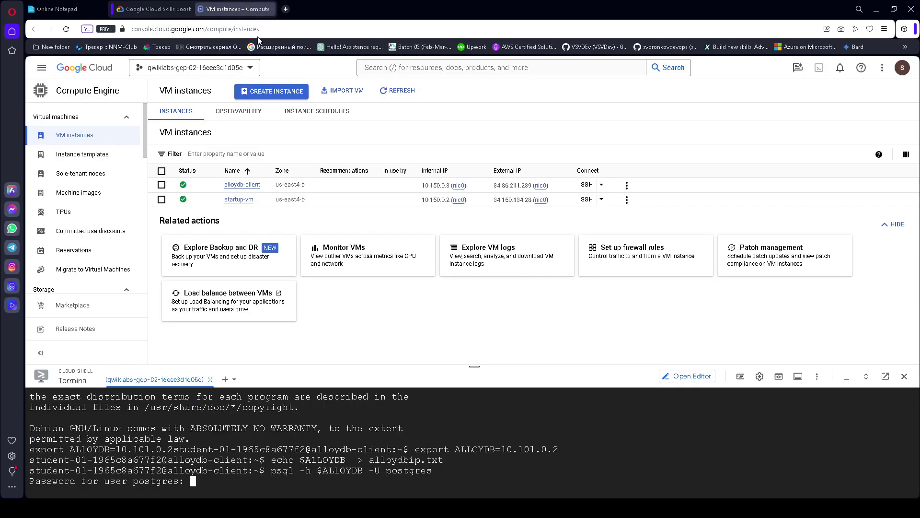
{"action": "key", "text": "ctrl+v"}
{"action": "key", "text": "Return"}
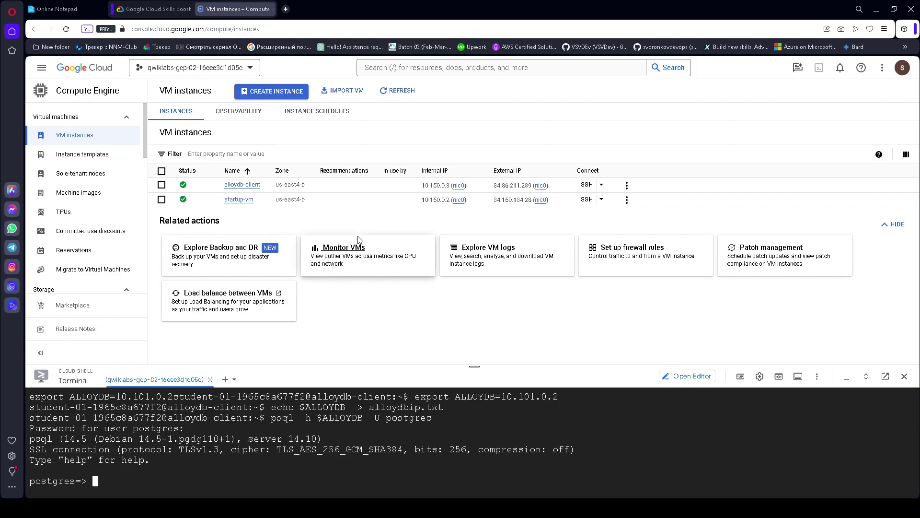
Step: Copy the lab's \c postgres command and run it in psql to connect to the postgres database
{"action": "left_click", "coordinate": [159, 9]}
{"action": "scroll", "coordinate": [360, 254], "scroll_direction": "down", "scroll_amount": 3}
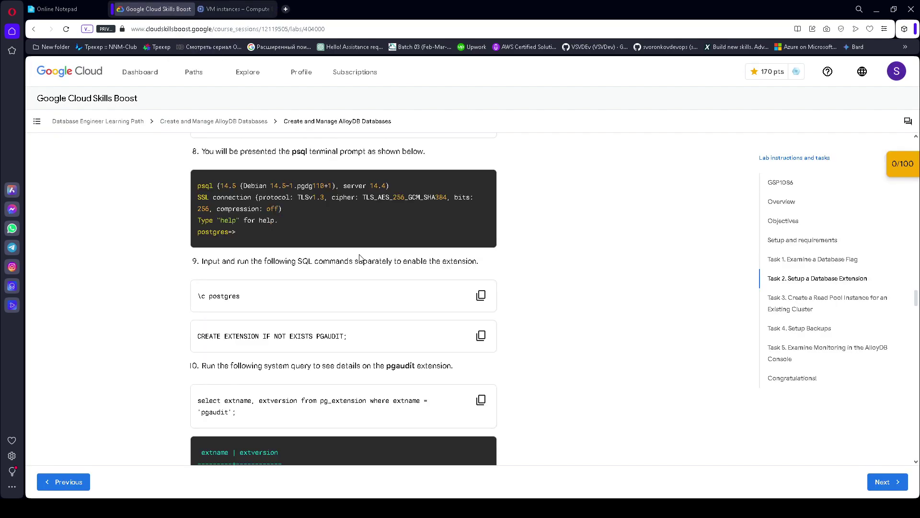
{"action": "left_click", "coordinate": [481, 295]}
{"action": "left_click", "coordinate": [235, 9]}
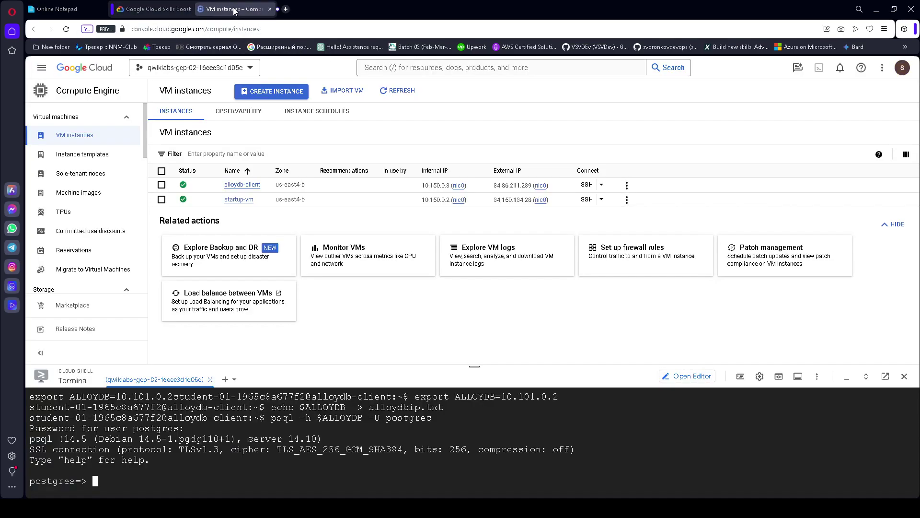
{"action": "key", "text": "ctrl+v"}
{"action": "key", "text": "Return"}
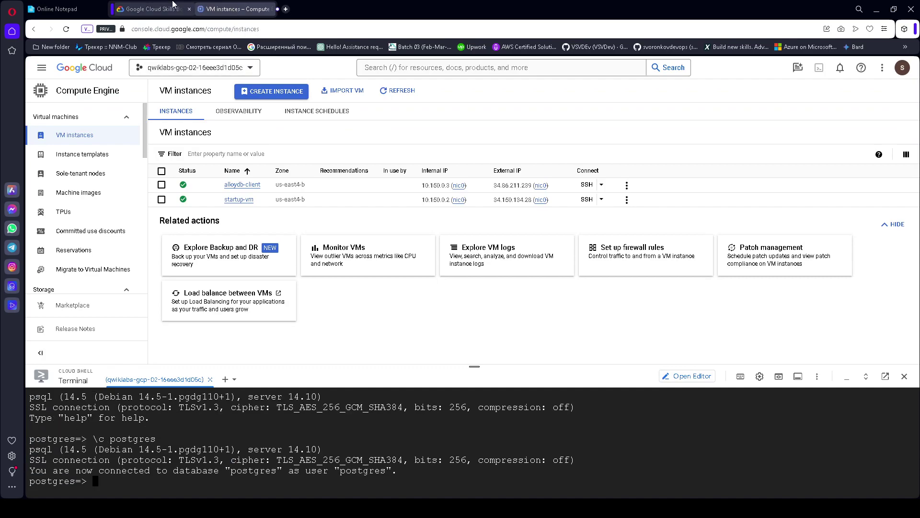
Step: Copy the lab's CREATE EXTENSION IF NOT EXISTS PGAUDIT; statement and run it in psql
{"action": "left_click", "coordinate": [162, 6]}
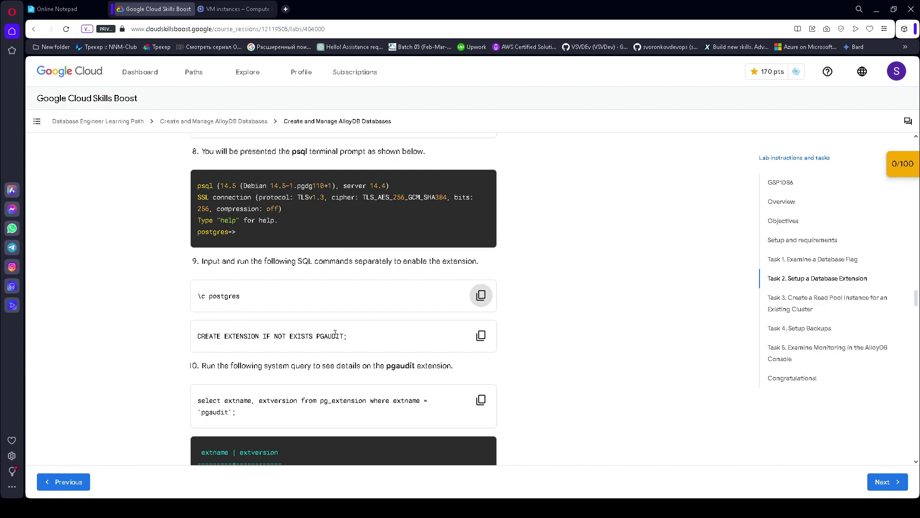
{"action": "scroll", "coordinate": [337, 334], "scroll_direction": "up", "scroll_amount": 1}
{"action": "scroll", "coordinate": [337, 338], "scroll_direction": "down", "scroll_amount": 1}
{"action": "left_click", "coordinate": [481, 335]}
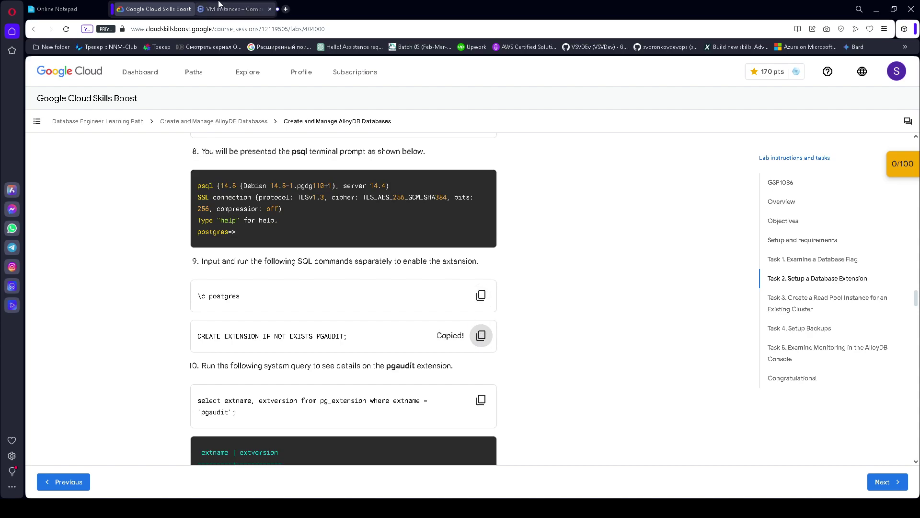
{"action": "left_click", "coordinate": [220, 9]}
{"action": "key", "text": "ctrl+v"}
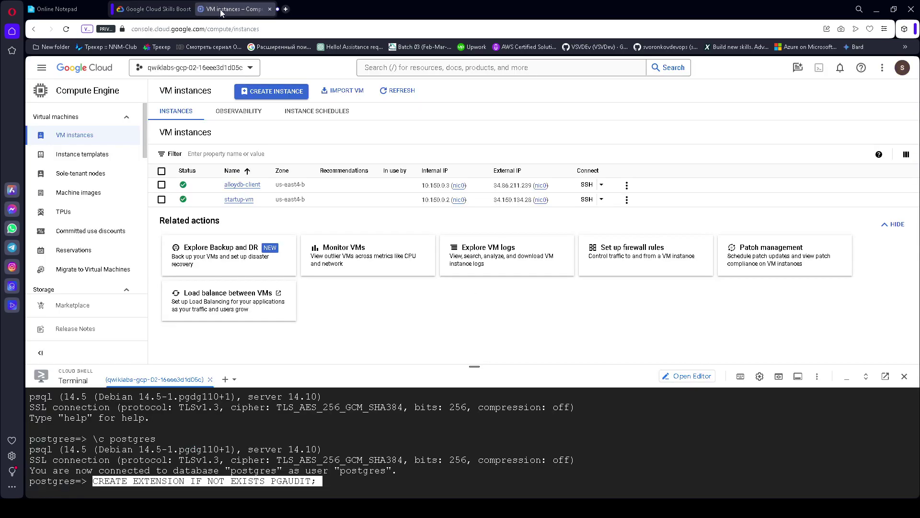
{"action": "key", "text": "Return"}
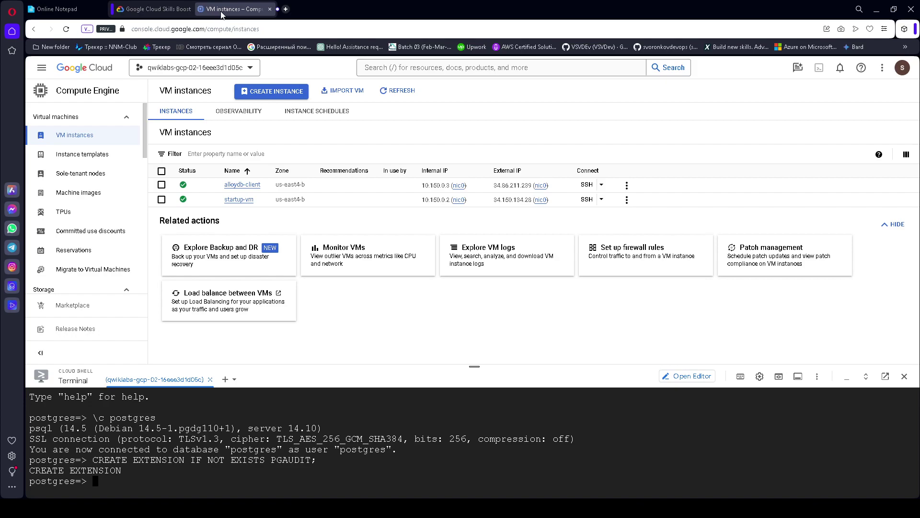
Step: Copy and run the lab's query select extname, extversion from pg_extension where extname = 'pgaudit'; in psql
{"action": "left_click", "coordinate": [155, 9]}
{"action": "scroll", "coordinate": [354, 271], "scroll_direction": "down", "scroll_amount": 2}
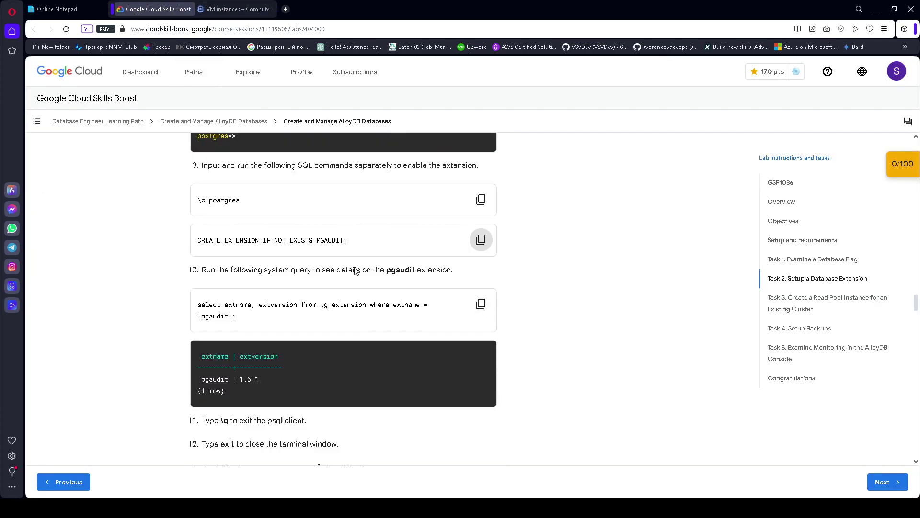
{"action": "left_click", "coordinate": [481, 303]}
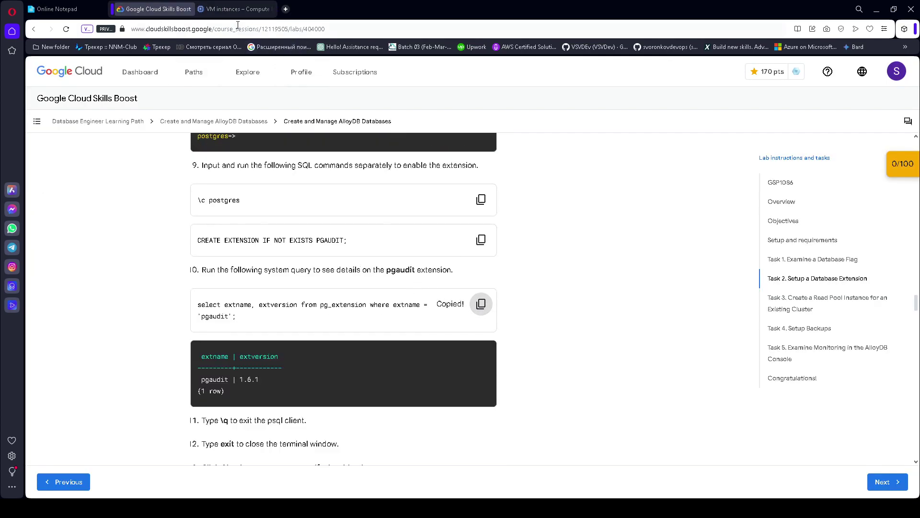
{"action": "left_click", "coordinate": [229, 7]}
{"action": "key", "text": "ctrl+v"}
{"action": "key", "text": "Return"}
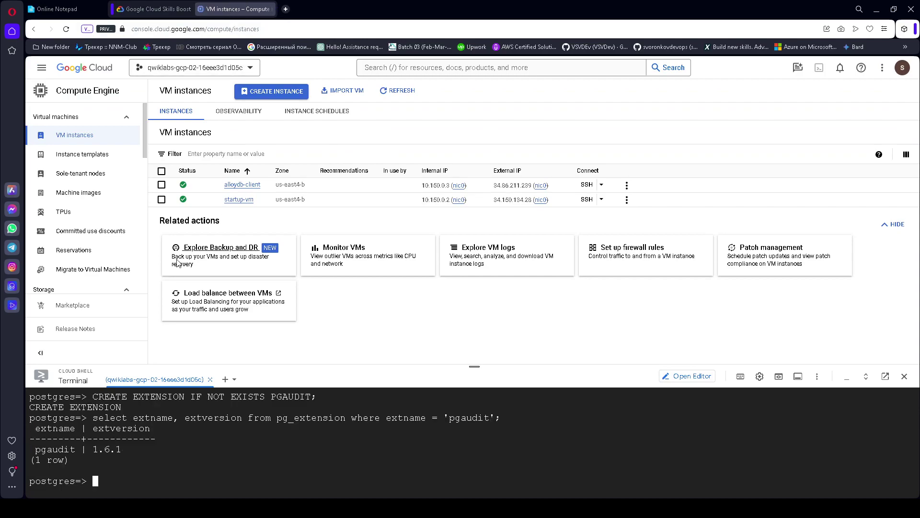
Step: Consult the lab's closing steps for Task 2 and exit the psql client with \q
{"action": "left_click", "coordinate": [154, 9]}
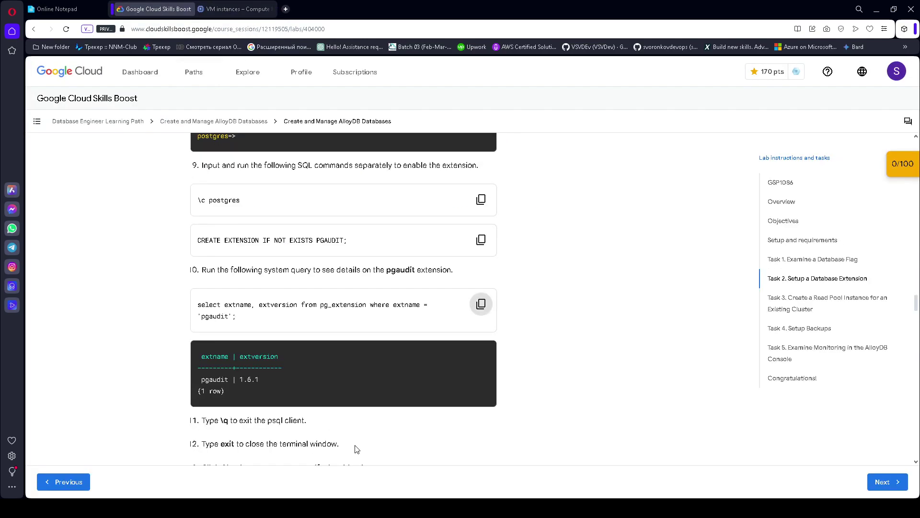
{"action": "scroll", "coordinate": [325, 394], "scroll_direction": "down", "scroll_amount": 2}
{"action": "left_click", "coordinate": [237, 9]}
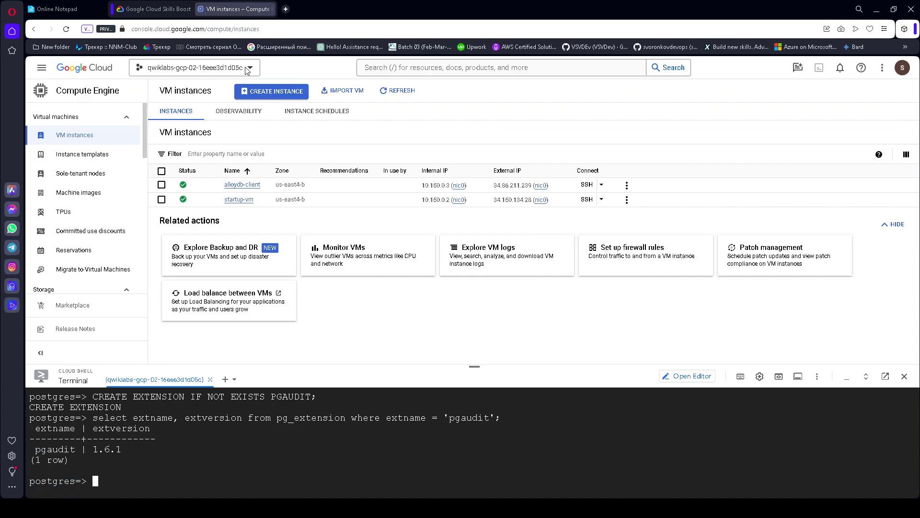
{"action": "type", "text": "\\q"}
{"action": "key", "text": "Return"}
Step: Check the lab progress for the objective Enable the pgaudit extension
{"action": "left_click", "coordinate": [154, 9]}
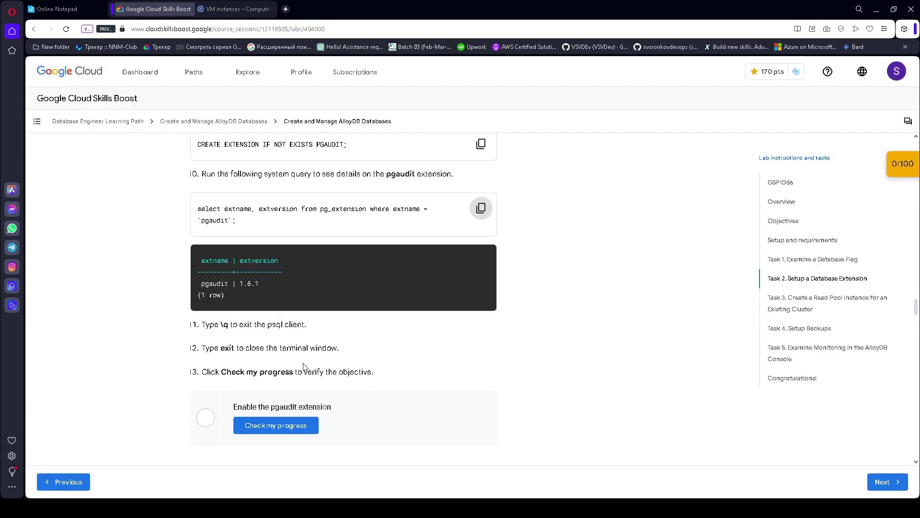
{"action": "scroll", "coordinate": [306, 362], "scroll_direction": "down", "scroll_amount": 1}
{"action": "left_click", "coordinate": [302, 377]}
{"action": "mouse_move", "coordinate": [895, 179]}
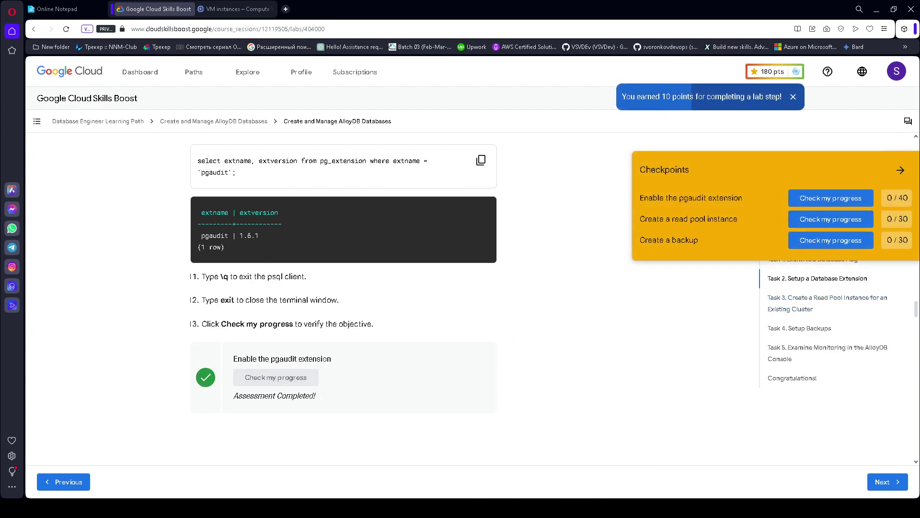
Step: Go on to the lab's Task 3 instructions and open the AlloyDB clusters page in a separate tab through the recent AlloyDB search
{"action": "scroll", "coordinate": [344, 297], "scroll_direction": "down", "scroll_amount": 1}
{"action": "scroll", "coordinate": [210, 401], "scroll_direction": "down", "scroll_amount": 2}
{"action": "left_click_drag", "start_coordinate": [187, 350], "coordinate": [302, 367]}
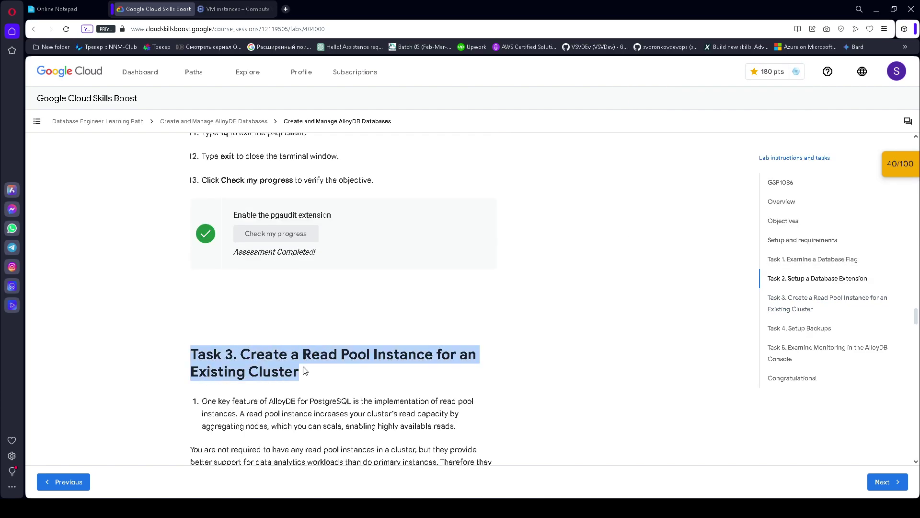
{"action": "scroll", "coordinate": [315, 377], "scroll_direction": "down", "scroll_amount": 4}
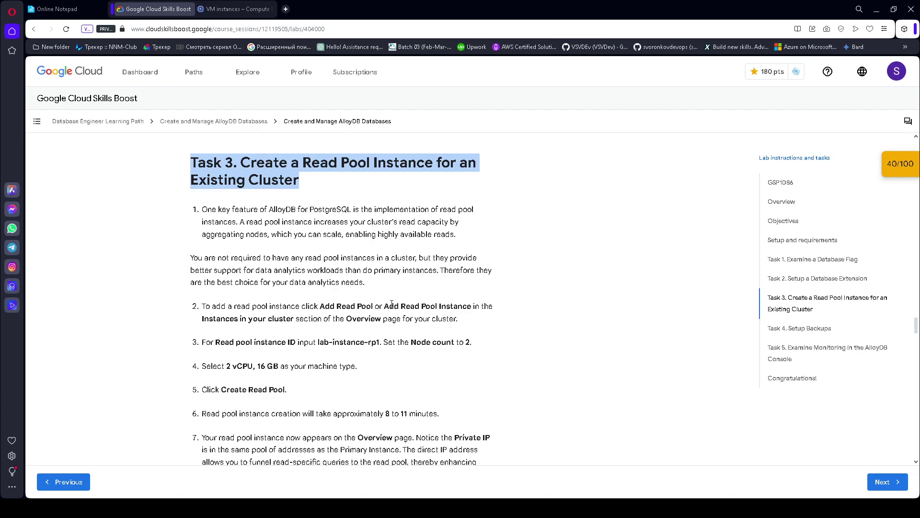
{"action": "left_click", "coordinate": [243, 2]}
{"action": "left_click", "coordinate": [410, 67]}
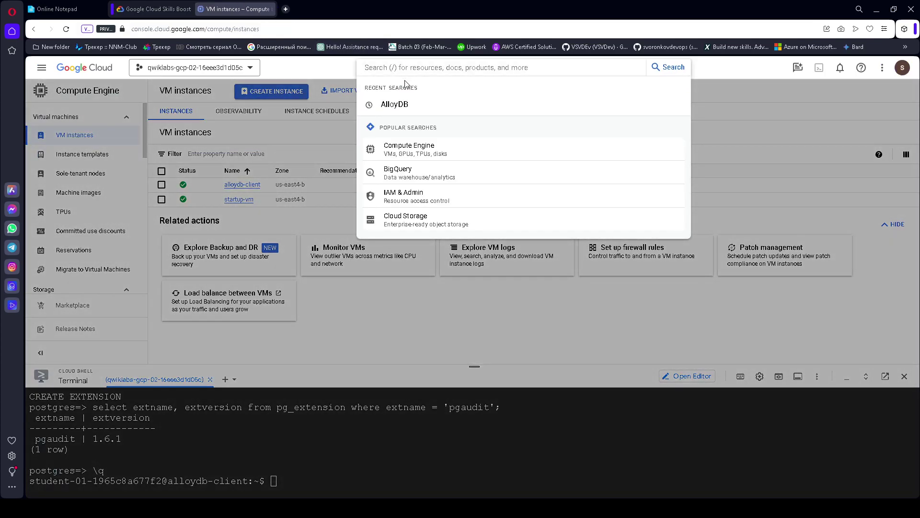
{"action": "left_click", "coordinate": [394, 105]}
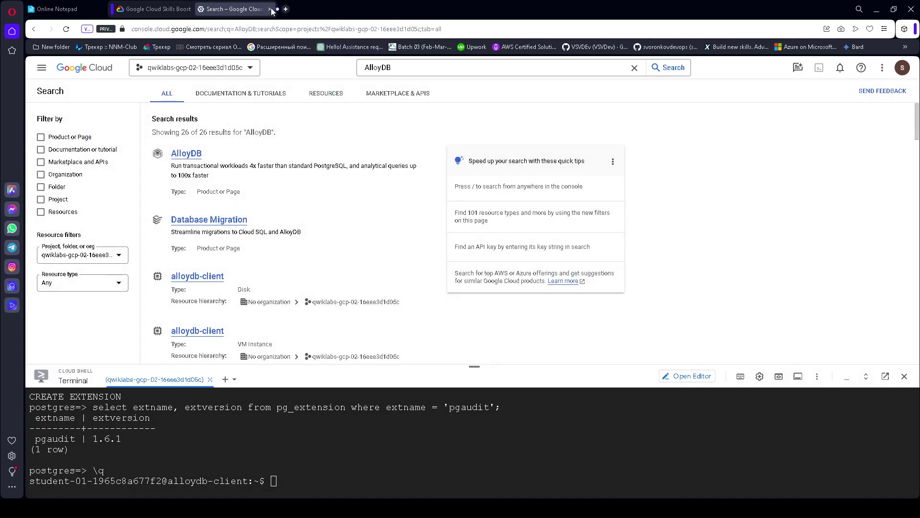
{"action": "middle_click", "coordinate": [194, 153]}
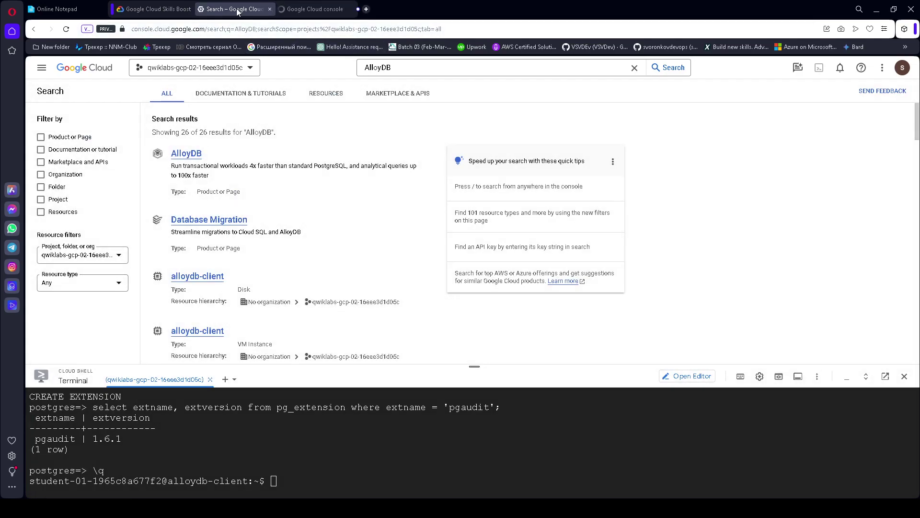
{"action": "left_click", "coordinate": [35, 30]}
{"action": "left_click", "coordinate": [301, 8]}
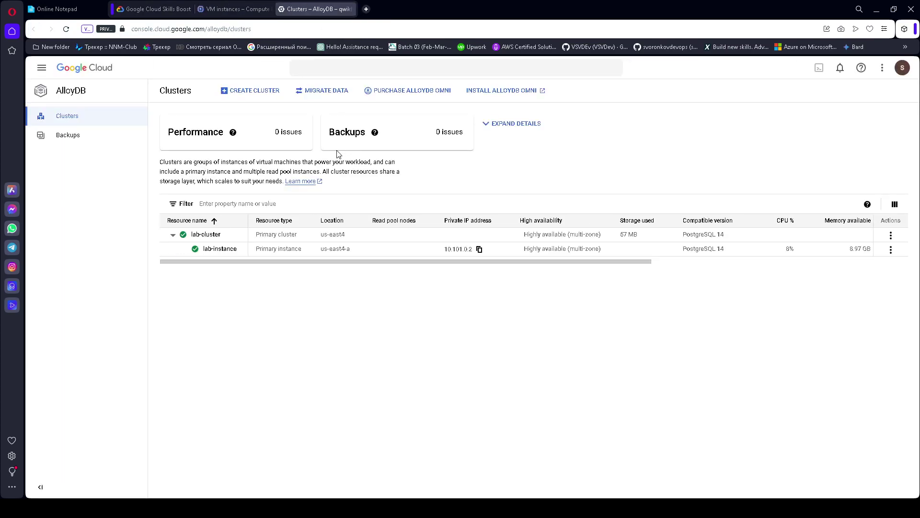
{"action": "left_click", "coordinate": [222, 250]}
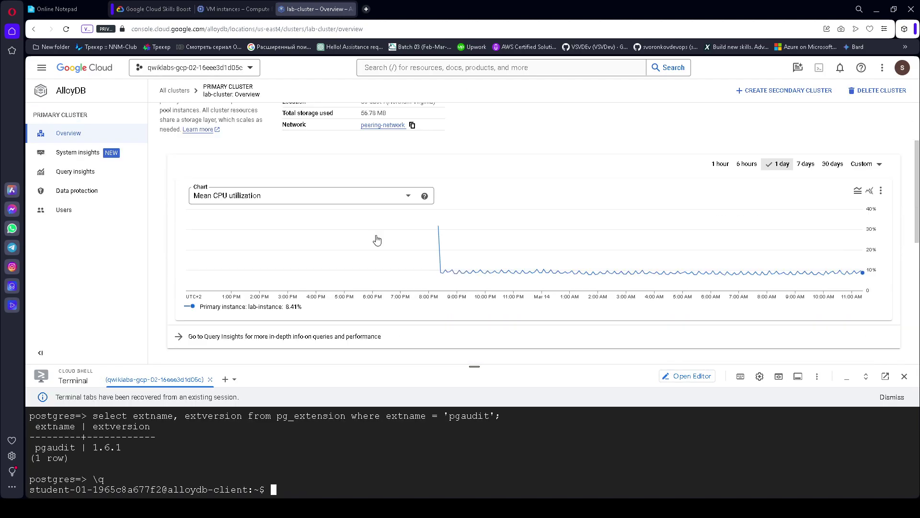
{"action": "scroll", "coordinate": [345, 250], "scroll_direction": "down", "scroll_amount": 3}
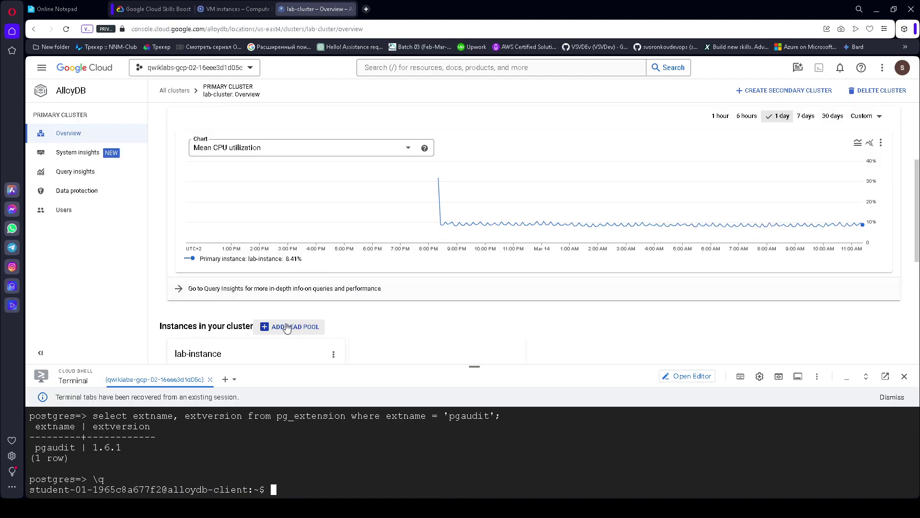
{"action": "left_click", "coordinate": [274, 331]}
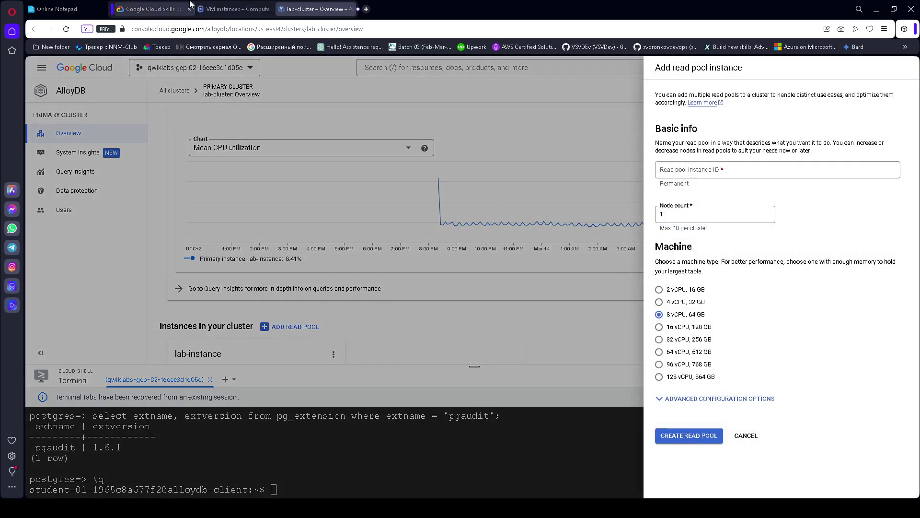
{"action": "left_click", "coordinate": [158, 9]}
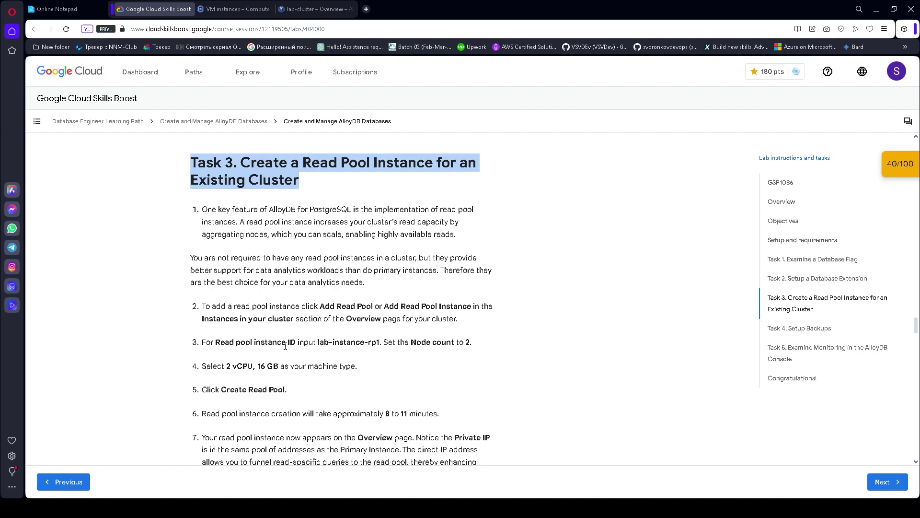
{"action": "left_click", "coordinate": [324, 9]}
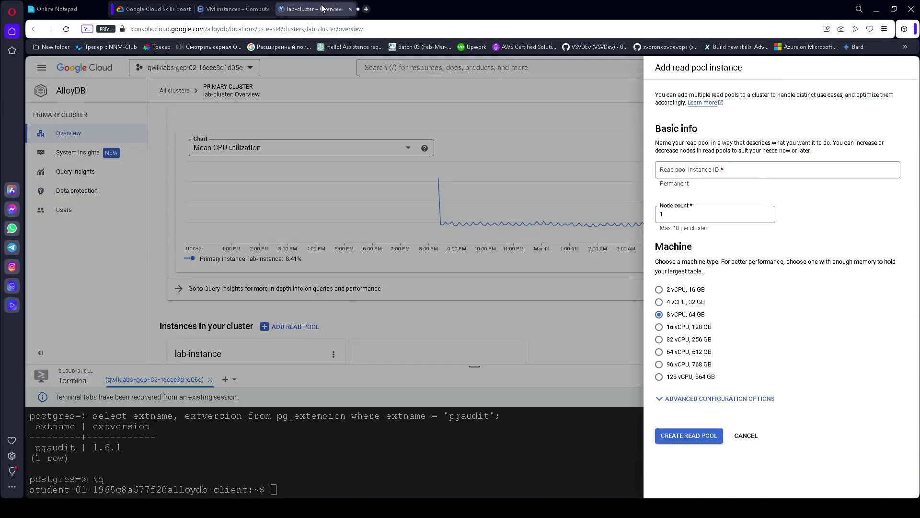
{"action": "left_click", "coordinate": [746, 434]}
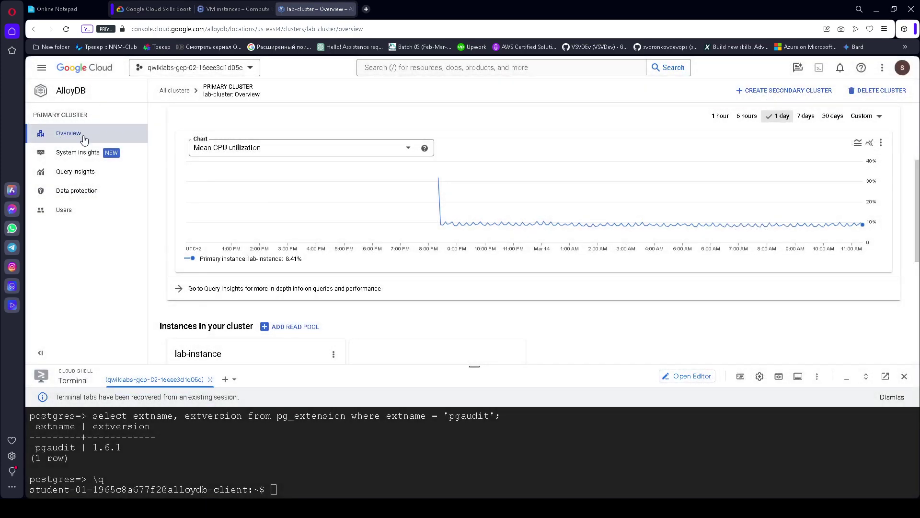
{"action": "left_click", "coordinate": [175, 90]}
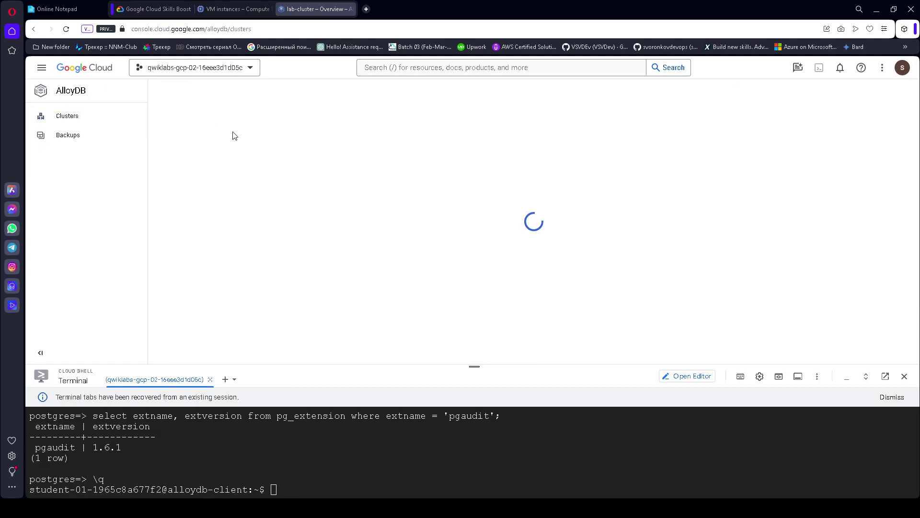
Step: Open the overview of lab-cluster and start adding a read pool instance
{"action": "left_click", "coordinate": [214, 234]}
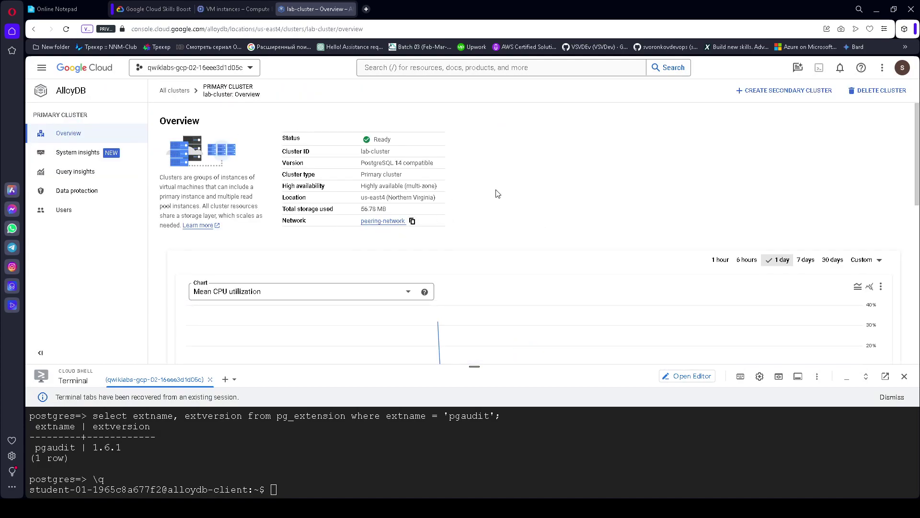
{"action": "scroll", "coordinate": [495, 196], "scroll_direction": "down", "scroll_amount": 5}
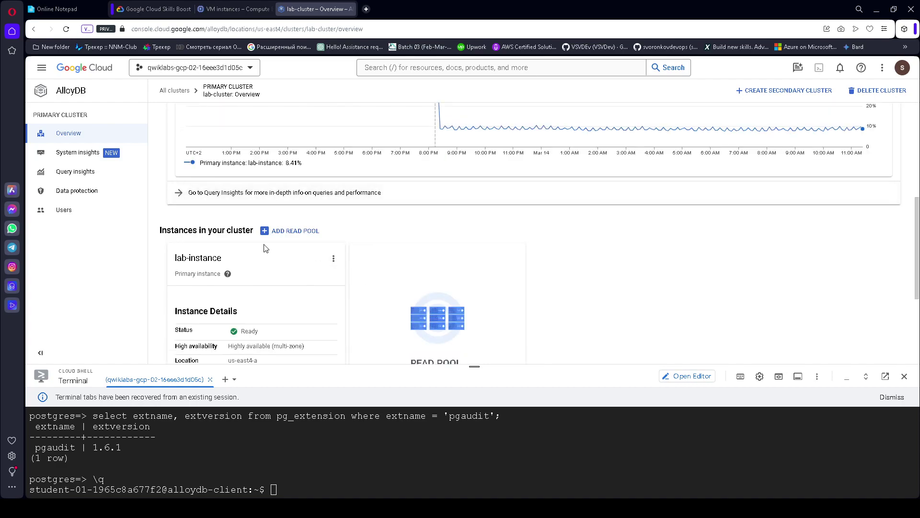
{"action": "left_click", "coordinate": [264, 232]}
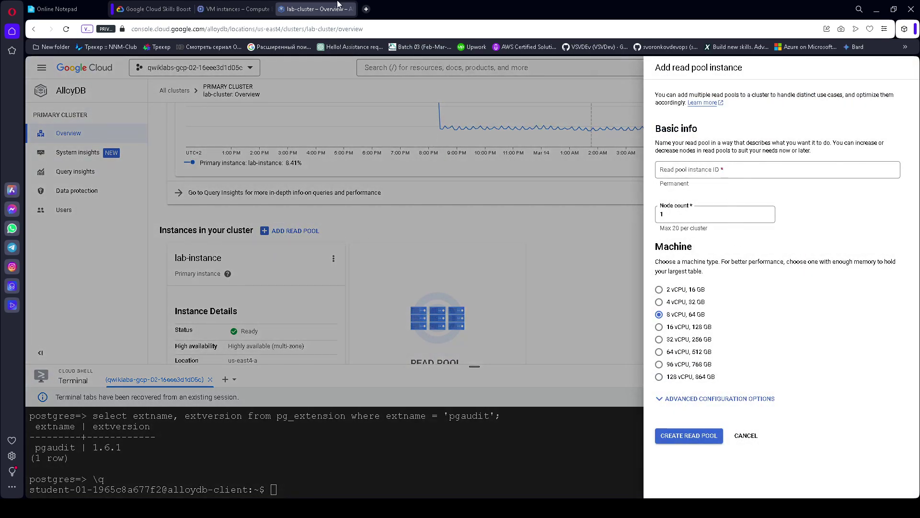
Step: Copy the read pool instance ID lab-instance-rp1 from the lab instructions and enter it for the new read pool
{"action": "left_click", "coordinate": [154, 8]}
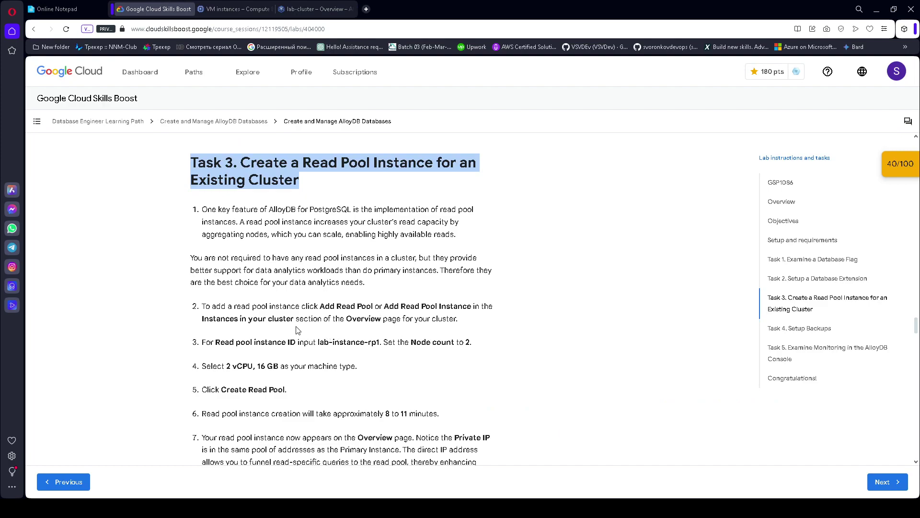
{"action": "left_click_drag", "start_coordinate": [319, 342], "coordinate": [378, 340]}
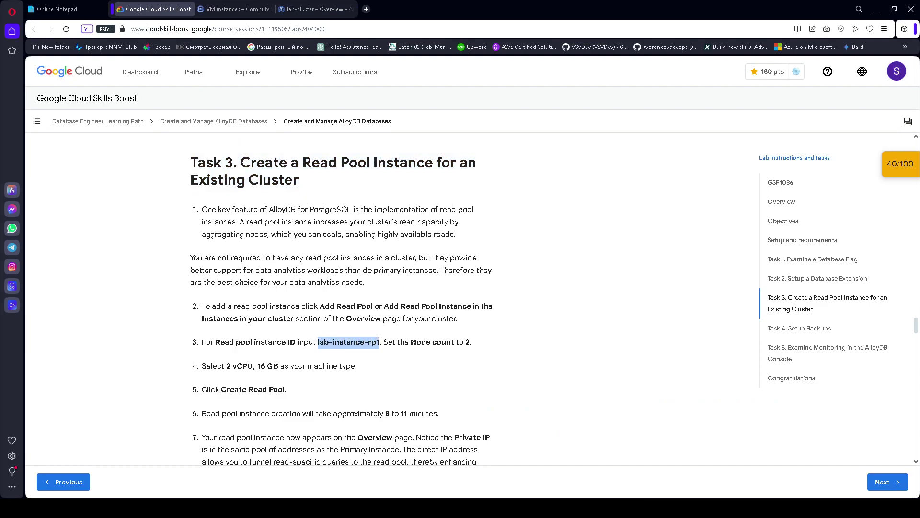
{"action": "left_click", "coordinate": [306, 9]}
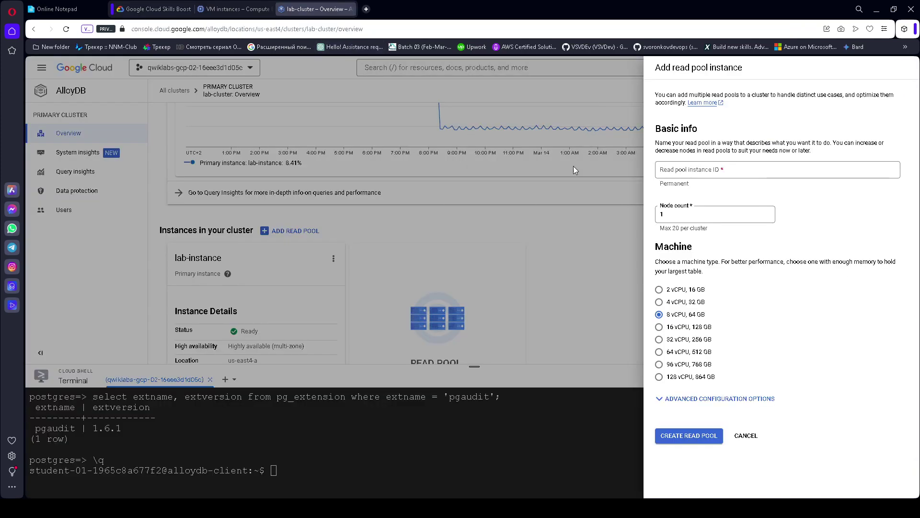
{"action": "left_click", "coordinate": [689, 172]}
{"action": "key", "text": "ctrl+v"}
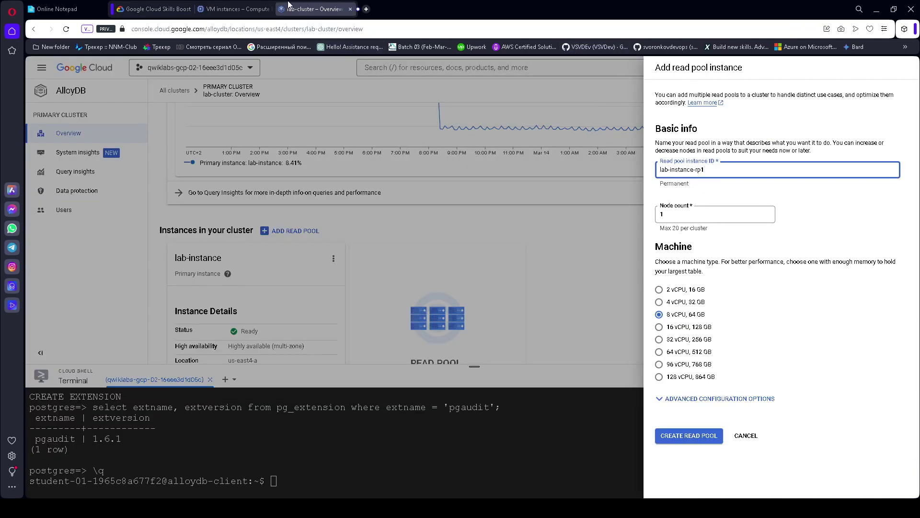
Step: Following the lab instructions, set the read pool's node count to 2 and its machine type to 2 vCPU, 16 GB
{"action": "left_click", "coordinate": [159, 9]}
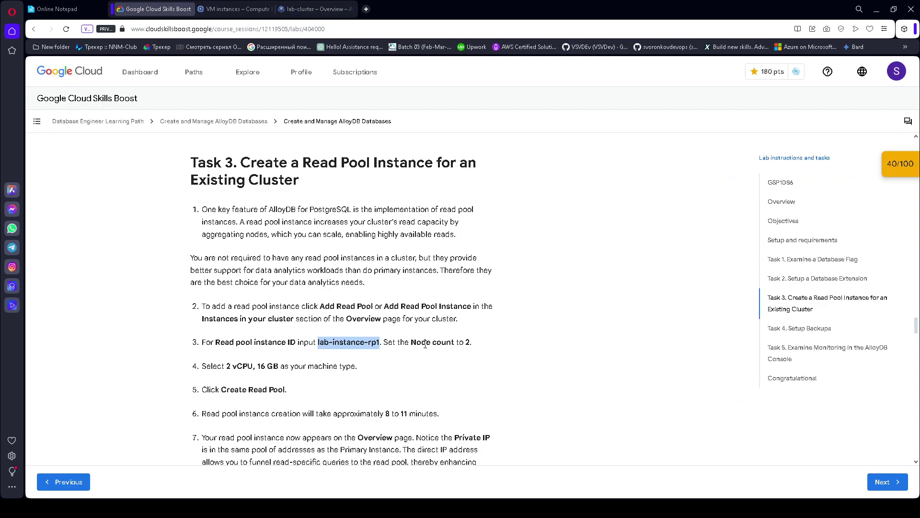
{"action": "left_click", "coordinate": [307, 8]}
{"action": "key", "text": "Tab"}
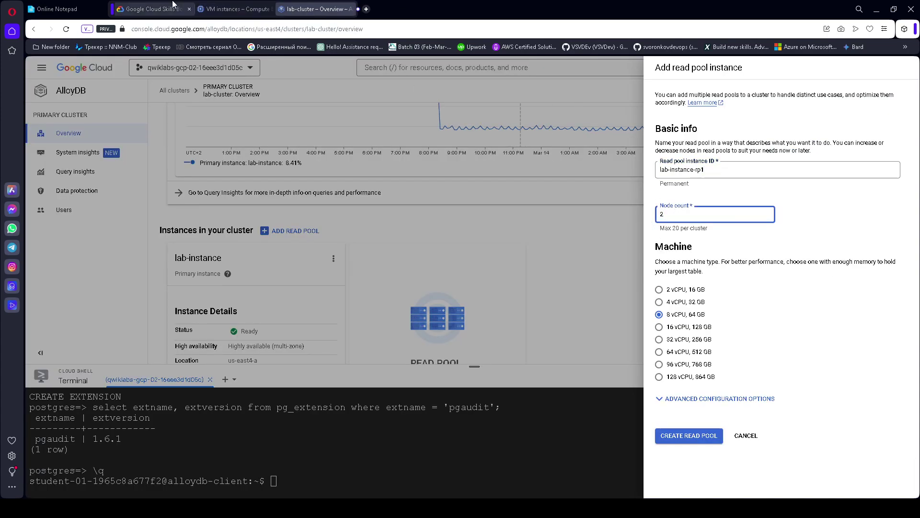
{"action": "left_click", "coordinate": [158, 8]}
{"action": "left_click_drag", "start_coordinate": [223, 365], "coordinate": [285, 366]}
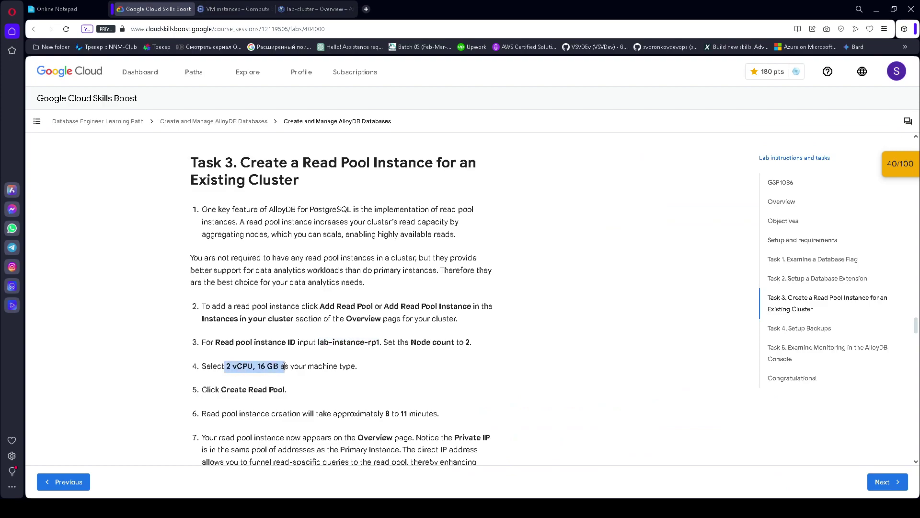
{"action": "left_click", "coordinate": [307, 7]}
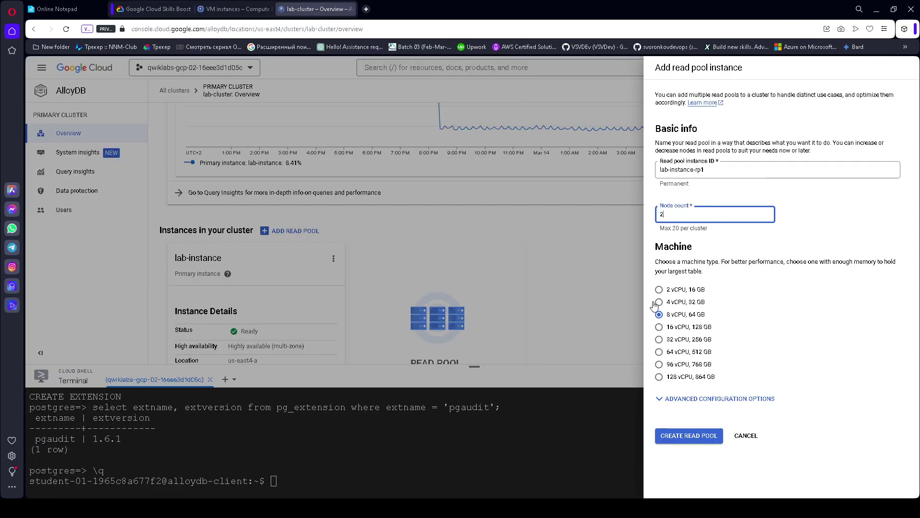
{"action": "left_click", "coordinate": [660, 290]}
Step: Consult the lab's next instruction and create the read pool
{"action": "key", "text": "ctrl+Tab"}
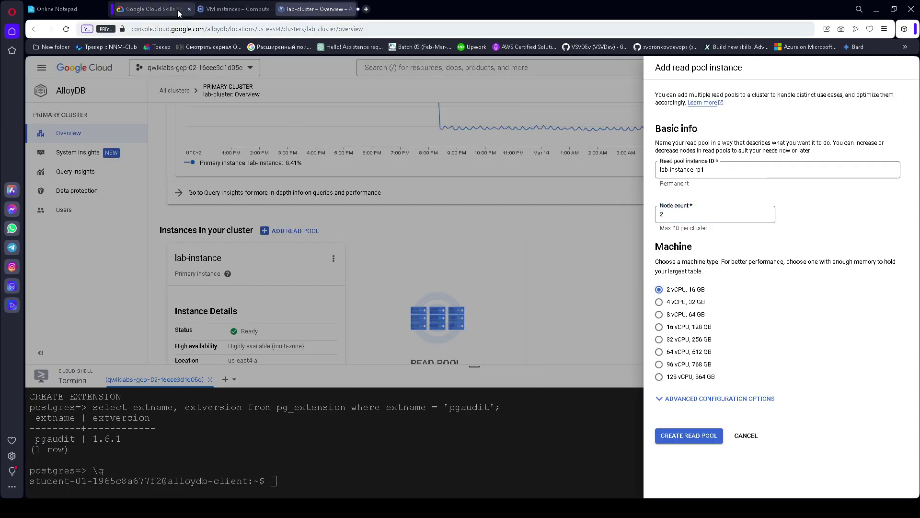
{"action": "left_click_drag", "start_coordinate": [235, 390], "coordinate": [307, 394]}
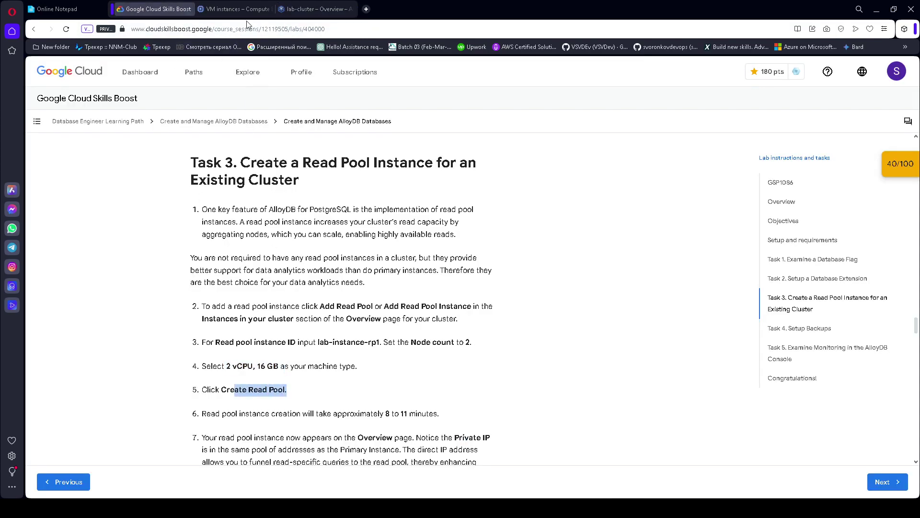
{"action": "left_click", "coordinate": [317, 8]}
{"action": "left_click", "coordinate": [691, 434]}
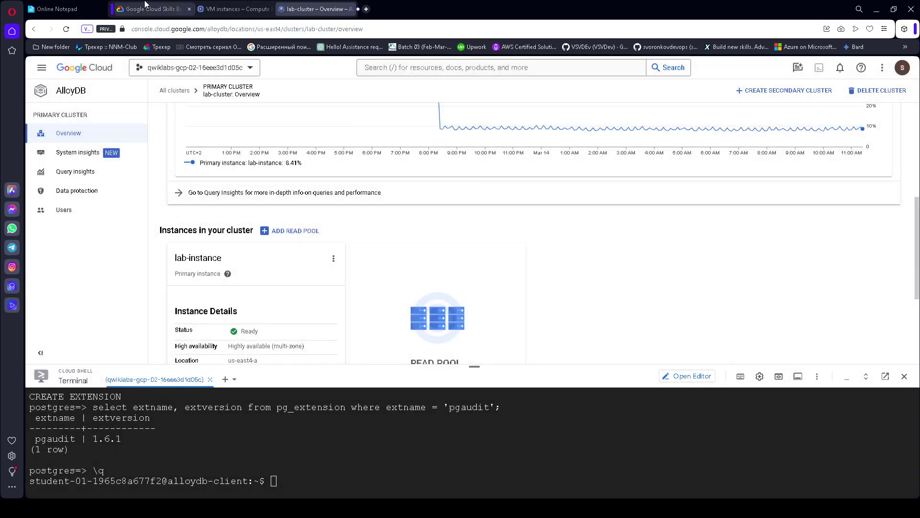
Step: Read the remaining Task 3 instructions and examine the details of both instances in lab-cluster, dismissing the operations notice
{"action": "left_click", "coordinate": [152, 5]}
{"action": "left_click_drag", "start_coordinate": [379, 270], "coordinate": [464, 273]}
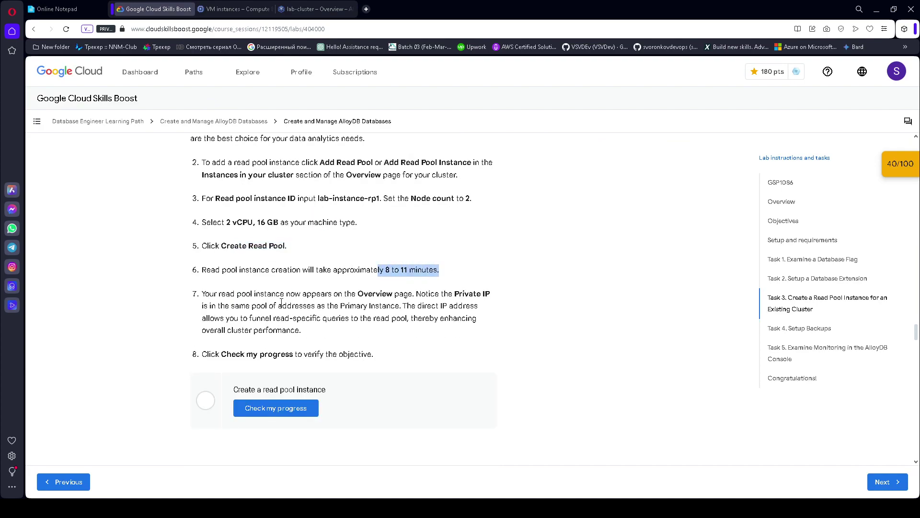
{"action": "left_click_drag", "start_coordinate": [422, 294], "coordinate": [510, 309]}
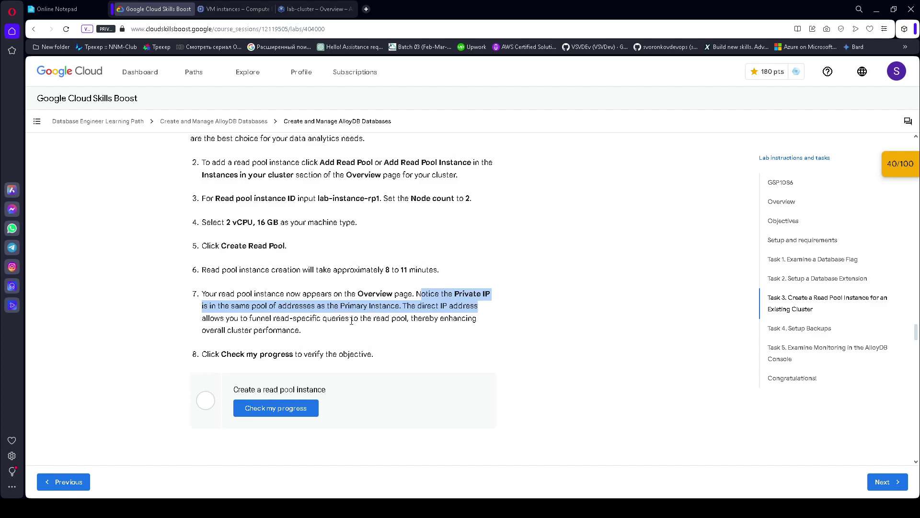
{"action": "left_click", "coordinate": [294, 7]}
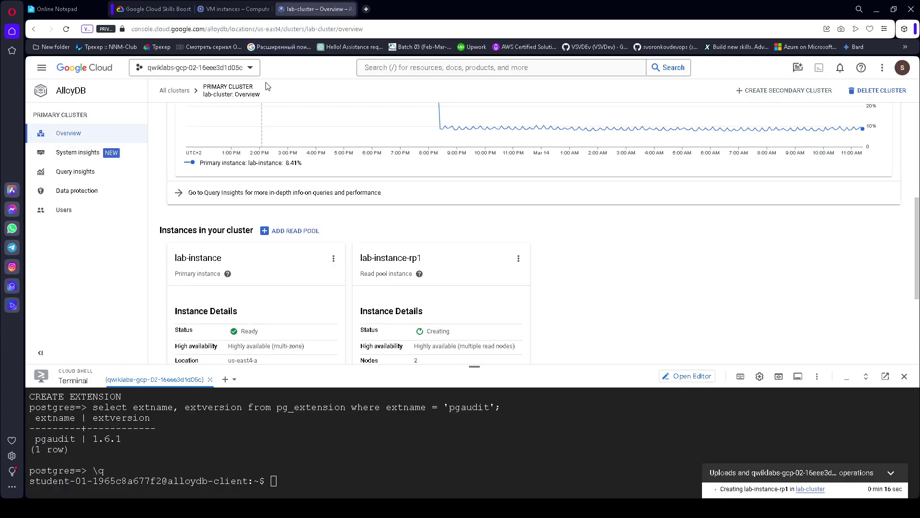
{"action": "scroll", "coordinate": [441, 220], "scroll_direction": "down", "scroll_amount": 3}
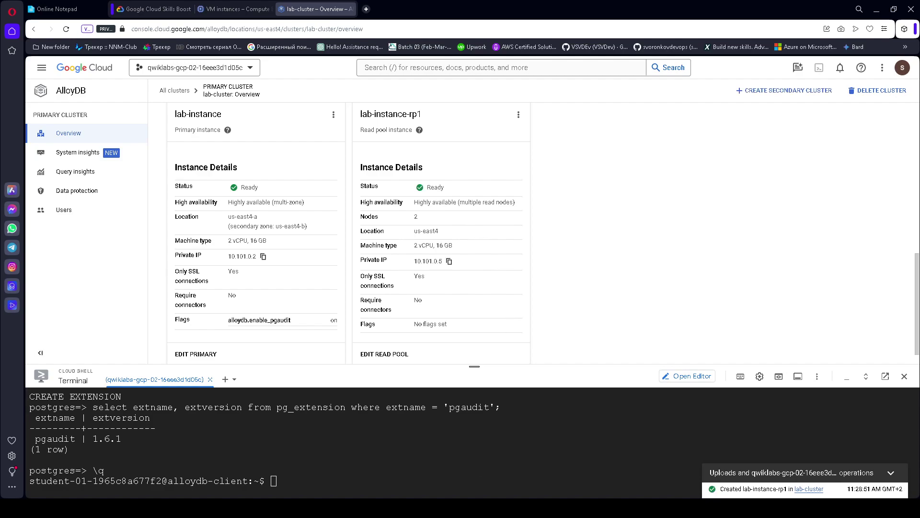
{"action": "left_click", "coordinate": [890, 472]}
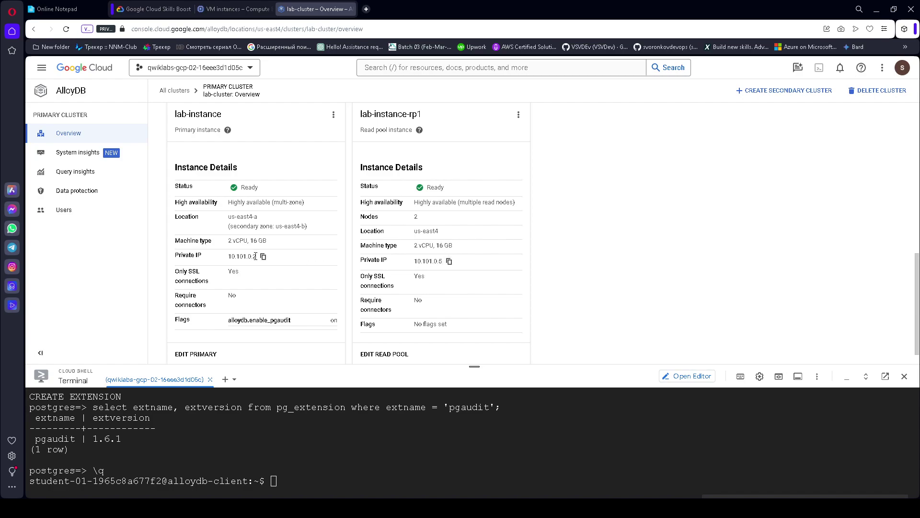
Step: Copy the private IP of lab-instance-rp1 onto a new line in Online Notepad
{"action": "left_click", "coordinate": [449, 262]}
{"action": "left_click", "coordinate": [56, 5]}
{"action": "left_click", "coordinate": [308, 138]}
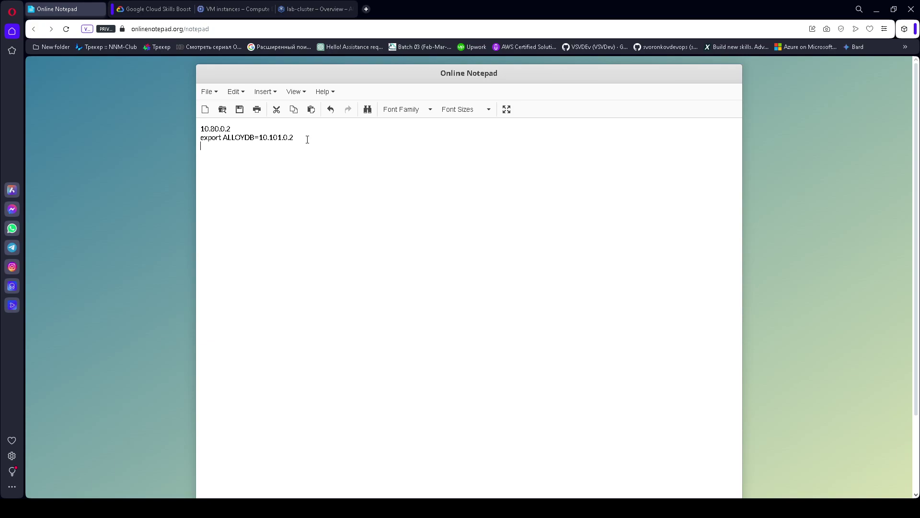
{"action": "key", "text": "ctrl+v"}
Step: Return to the lab page and check the progress for the objective Create a read pool instance, also in the checkpoints overview
{"action": "left_click", "coordinate": [127, 8]}
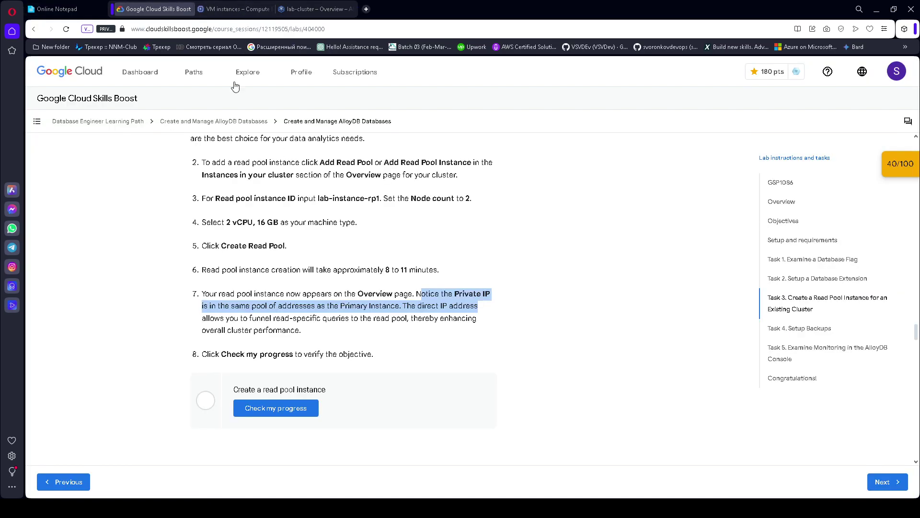
{"action": "scroll", "coordinate": [364, 268], "scroll_direction": "down", "scroll_amount": 1}
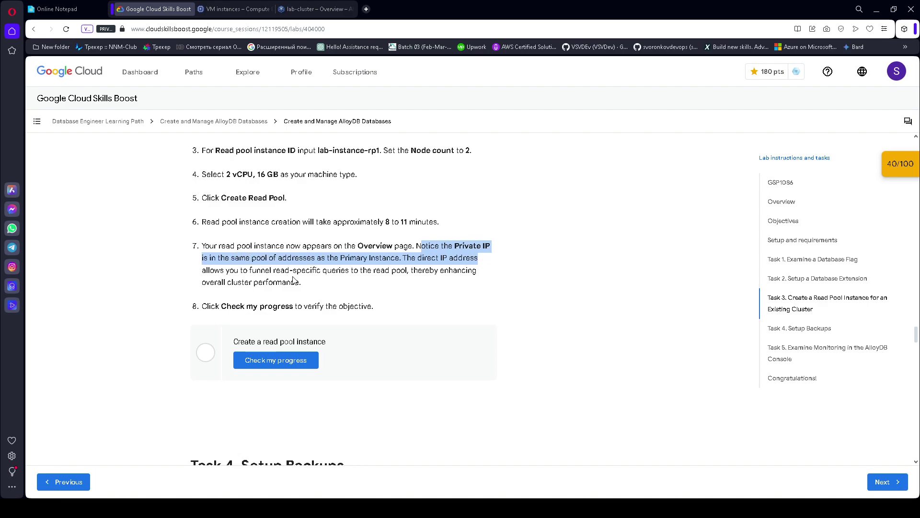
{"action": "scroll", "coordinate": [293, 276], "scroll_direction": "down", "scroll_amount": 1}
{"action": "left_click", "coordinate": [282, 312]}
{"action": "left_click", "coordinate": [899, 182]}
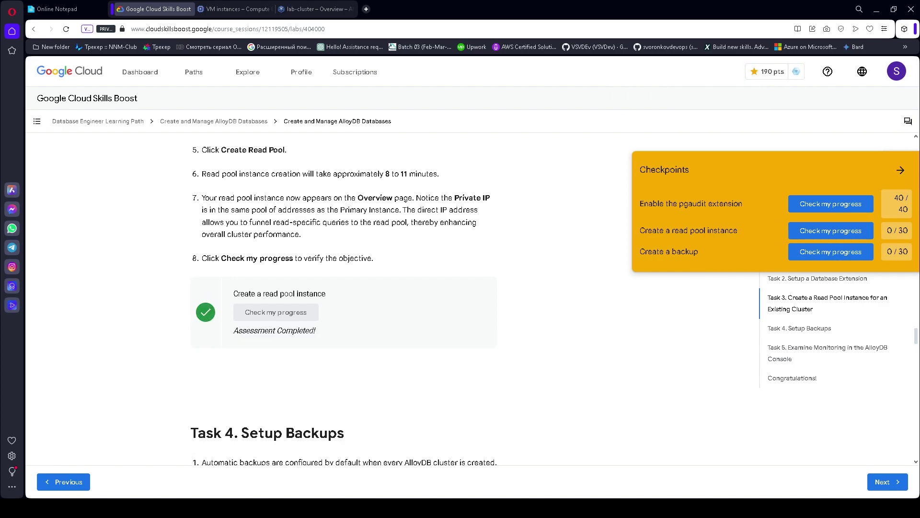
{"action": "scroll", "coordinate": [831, 230], "scroll_direction": "up", "scroll_amount": 5}
{"action": "left_click", "coordinate": [831, 230]}
Step: Look back at the Task 3 instructions and go on to reading Task 4, Setup Backups
{"action": "scroll", "coordinate": [639, 292], "scroll_direction": "down", "scroll_amount": 1}
{"action": "scroll", "coordinate": [426, 318], "scroll_direction": "up", "scroll_amount": 1}
{"action": "left_click_drag", "start_coordinate": [189, 211], "coordinate": [300, 231]}
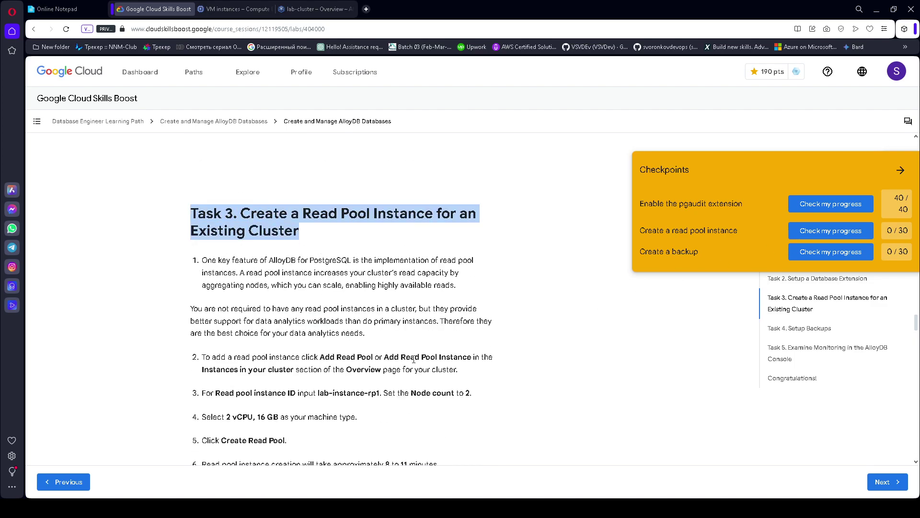
{"action": "scroll", "coordinate": [434, 361], "scroll_direction": "down", "scroll_amount": 10}
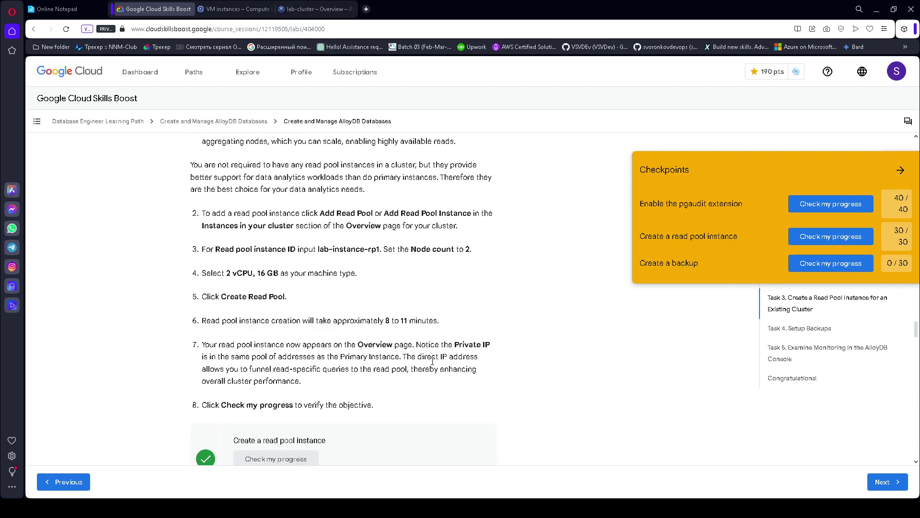
{"action": "left_click_drag", "start_coordinate": [190, 244], "coordinate": [364, 247]}
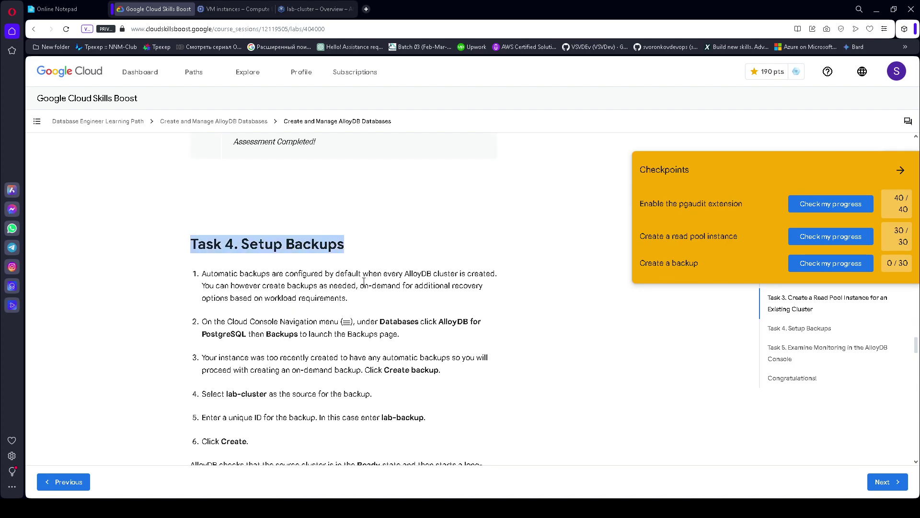
{"action": "scroll", "coordinate": [377, 302], "scroll_direction": "down", "scroll_amount": 1}
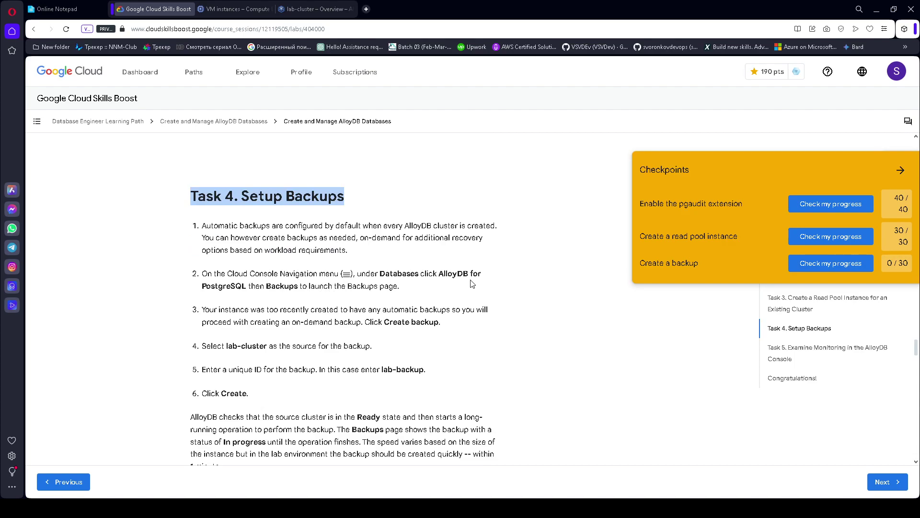
Step: Open the AlloyDB Backups page in the Cloud Console as the lab instructs
{"action": "left_click_drag", "start_coordinate": [266, 286], "coordinate": [298, 286]}
{"action": "left_click", "coordinate": [316, 9]}
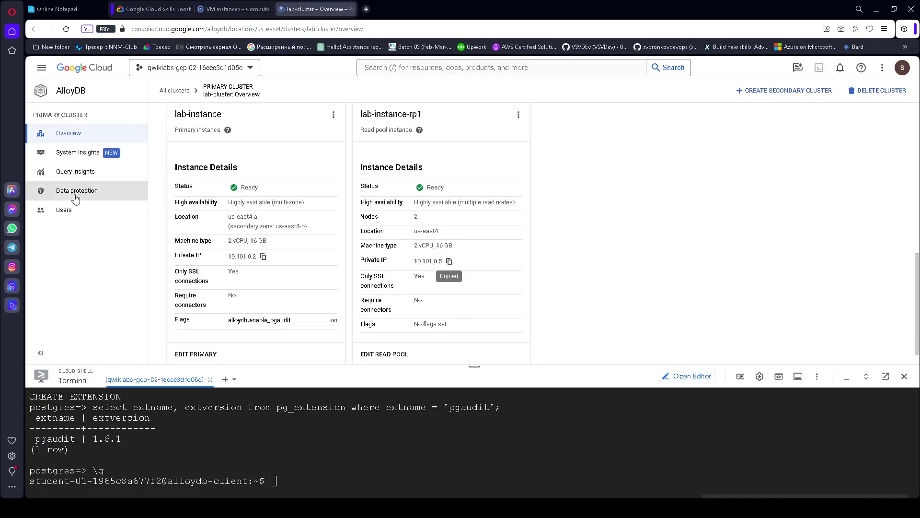
{"action": "left_click", "coordinate": [54, 92]}
{"action": "left_click", "coordinate": [74, 136]}
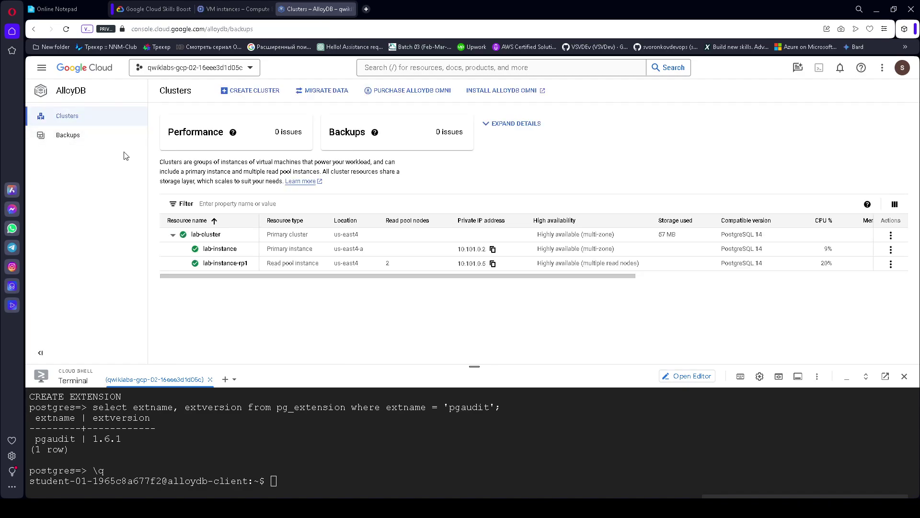
Step: Consult the lab's backup instructions and start creating an on-demand backup in AlloyDB
{"action": "left_click", "coordinate": [151, 8]}
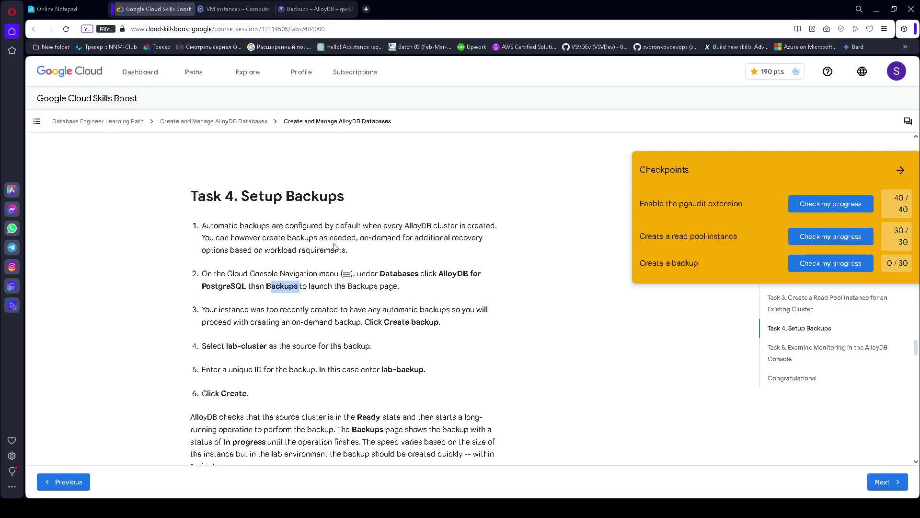
{"action": "left_click_drag", "start_coordinate": [390, 273], "coordinate": [441, 275]}
{"action": "left_click_drag", "start_coordinate": [225, 298], "coordinate": [267, 298]}
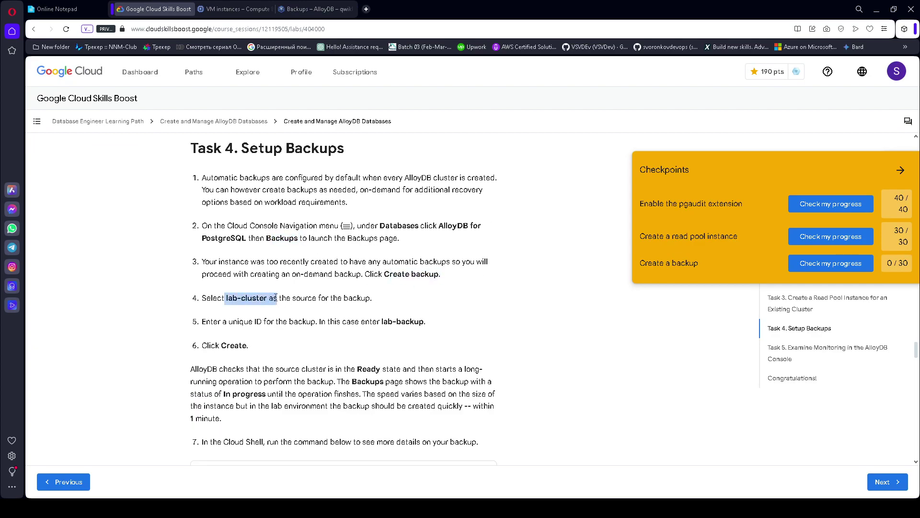
{"action": "left_click", "coordinate": [316, 9]}
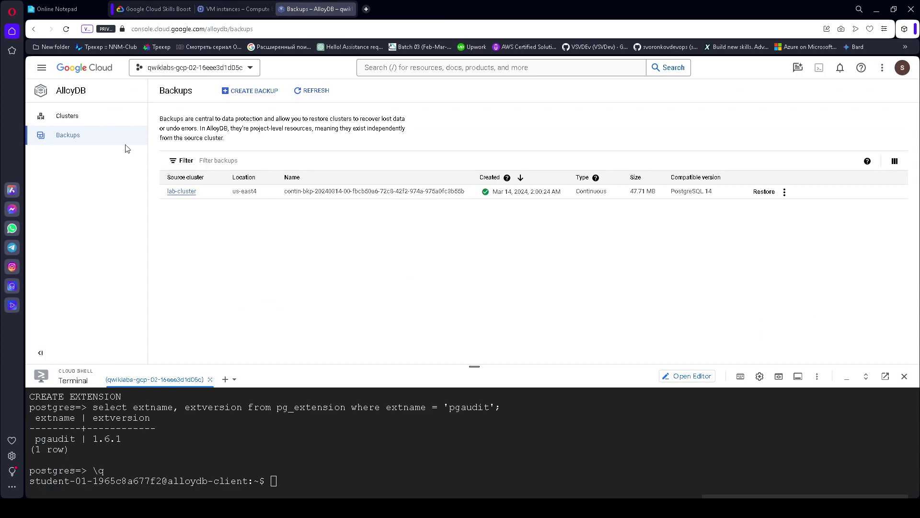
{"action": "left_click", "coordinate": [250, 91]}
{"action": "left_click", "coordinate": [691, 192]}
Step: Following the lab's Task 4 instructions, create an on-demand backup of lab-cluster with the backup ID lab-backup
{"action": "left_click", "coordinate": [154, 9]}
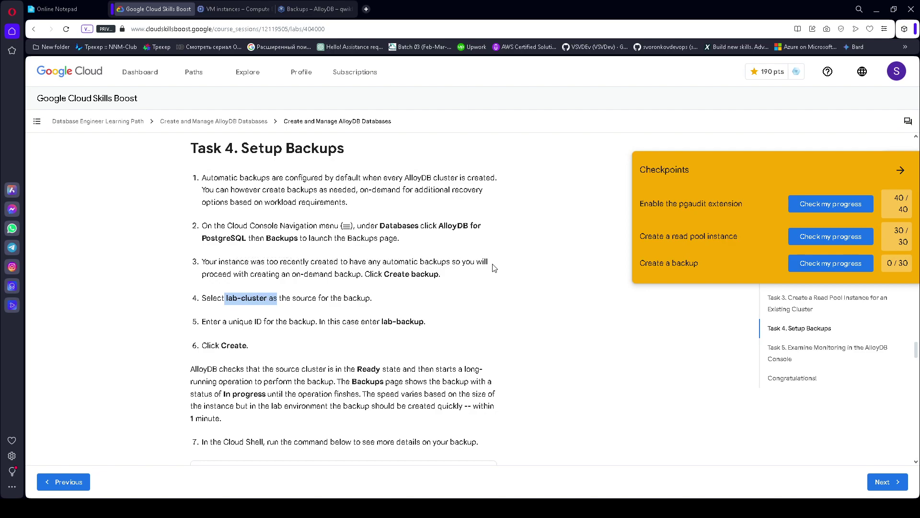
{"action": "left_click_drag", "start_coordinate": [369, 275], "coordinate": [451, 279]}
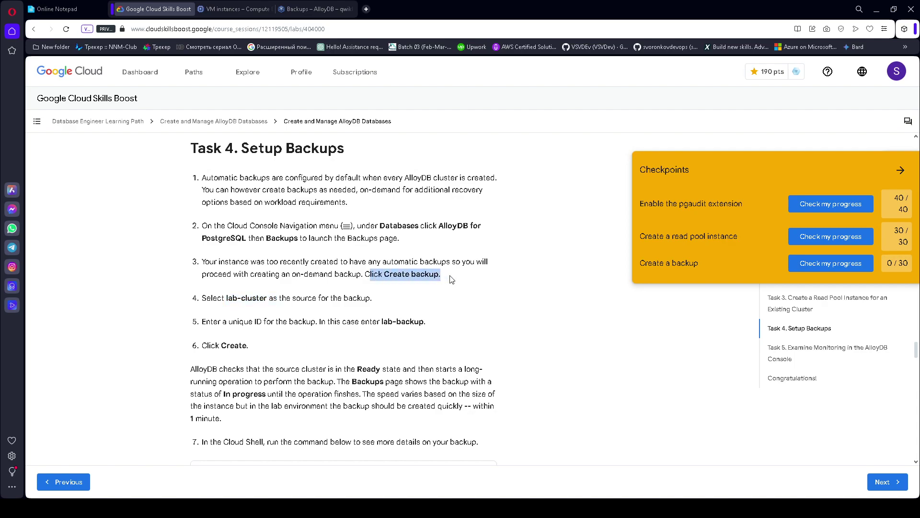
{"action": "left_click_drag", "start_coordinate": [227, 299], "coordinate": [260, 300]}
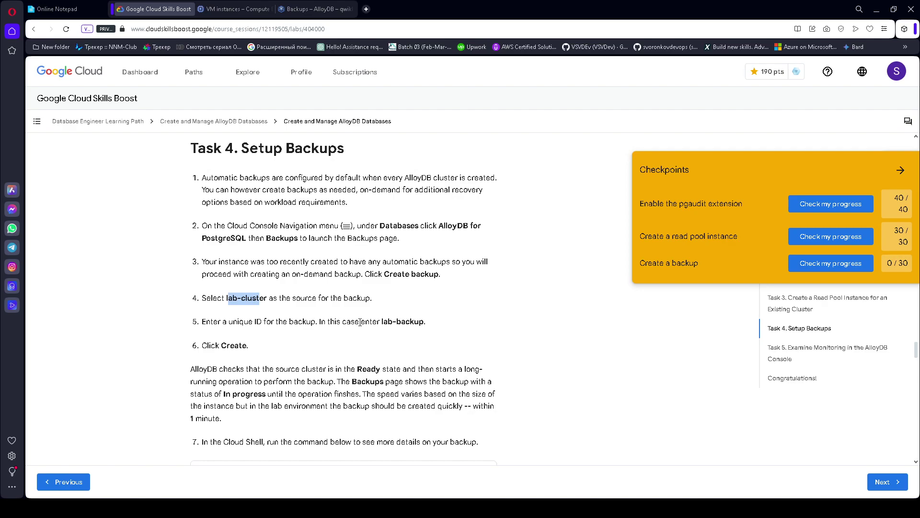
{"action": "left_click_drag", "start_coordinate": [382, 321], "coordinate": [425, 323]}
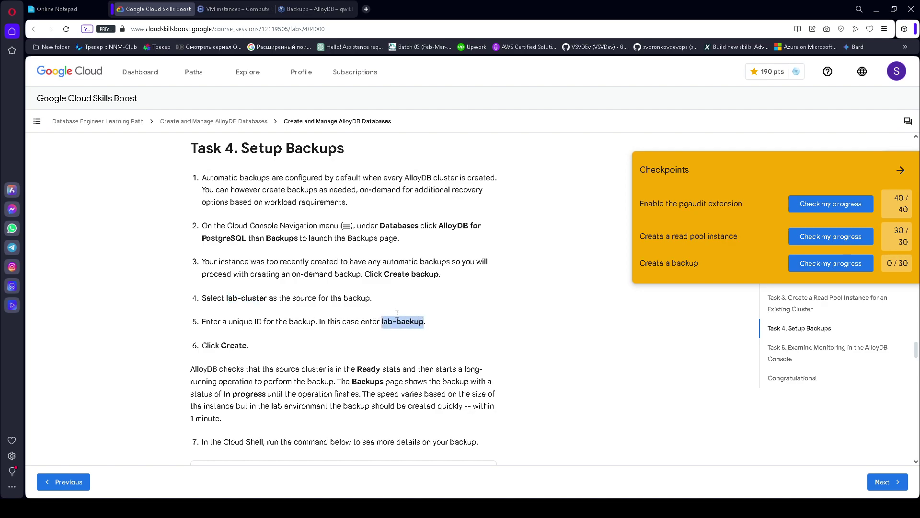
{"action": "left_click", "coordinate": [335, 8]}
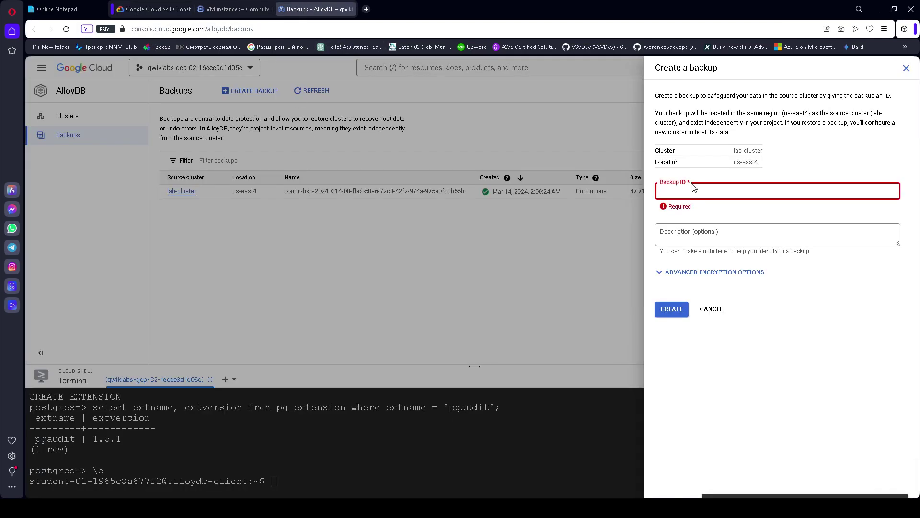
{"action": "key", "text": "ctrl+v"}
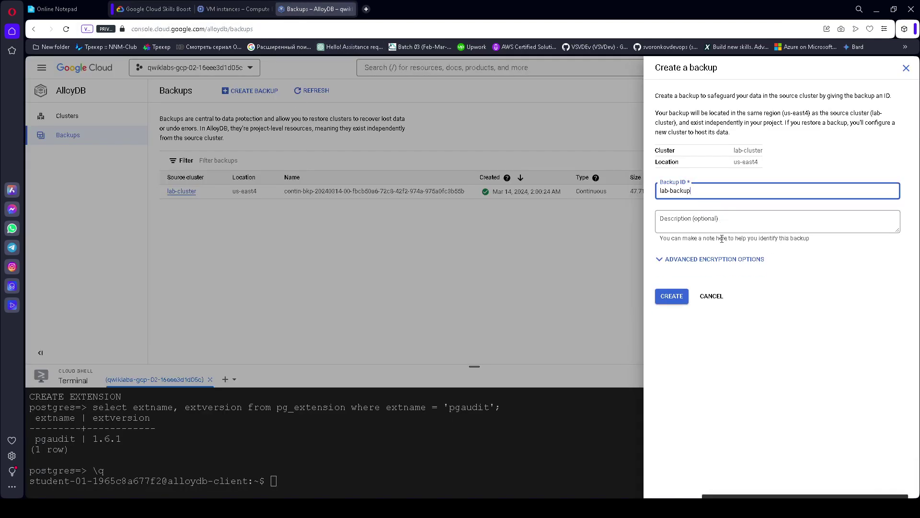
{"action": "left_click", "coordinate": [681, 300]}
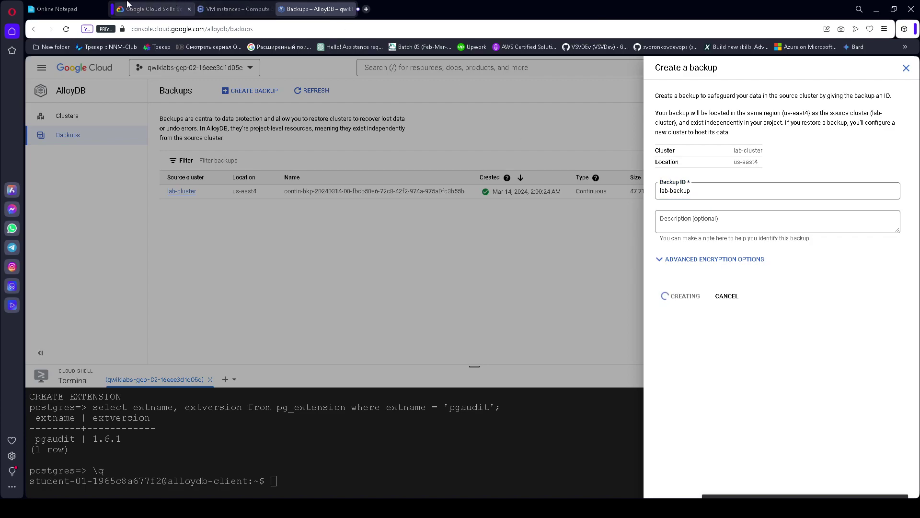
Step: Read the lab's notes on the backup status and copy the command that lists AlloyDB backups
{"action": "left_click", "coordinate": [156, 6]}
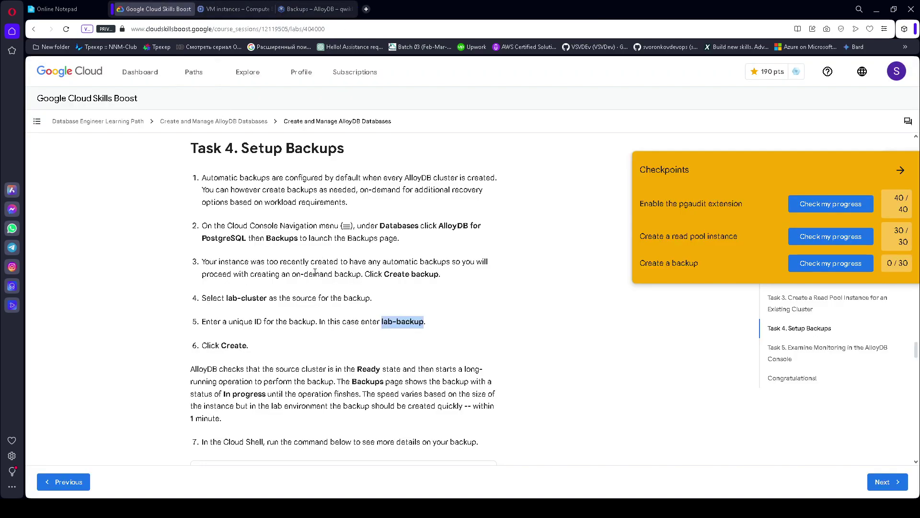
{"action": "left_click_drag", "start_coordinate": [209, 272], "coordinate": [388, 276]}
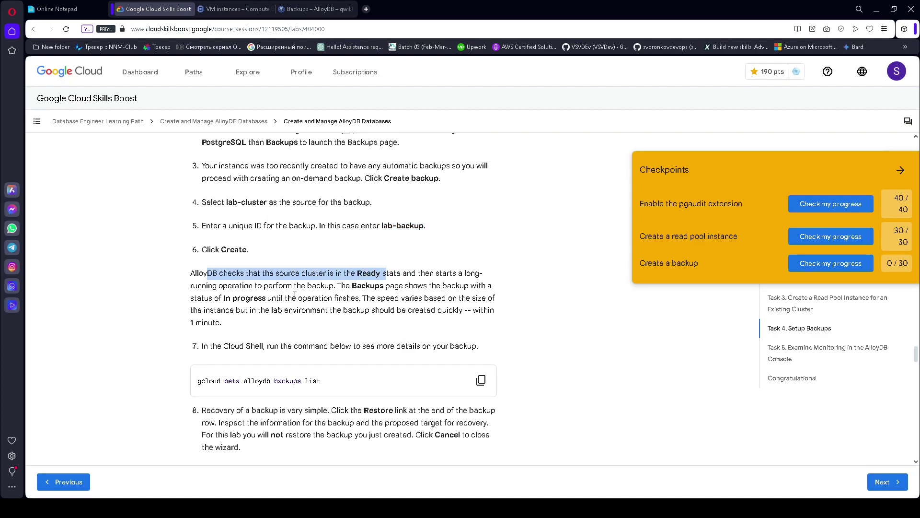
{"action": "left_click_drag", "start_coordinate": [224, 299], "coordinate": [266, 300]}
{"action": "scroll", "coordinate": [269, 313], "scroll_direction": "down", "scroll_amount": 1}
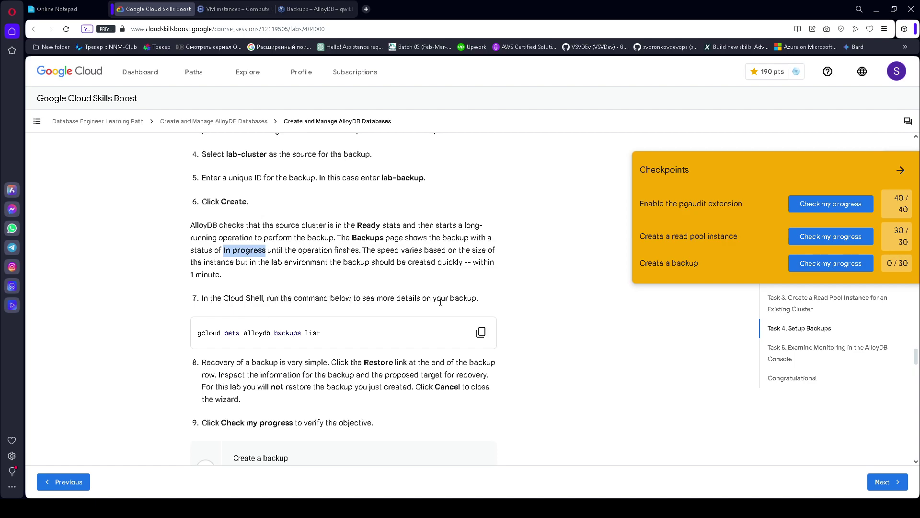
{"action": "scroll", "coordinate": [442, 299], "scroll_direction": "down", "scroll_amount": 1}
{"action": "left_click", "coordinate": [481, 287]}
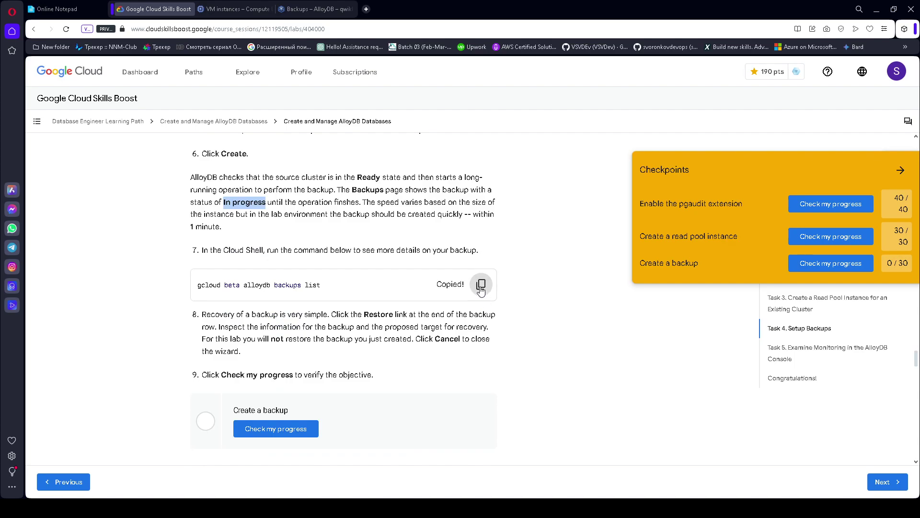
Step: Run gcloud beta alloydb backups list in a new Cloud Shell session and review the backup details it returns
{"action": "left_click", "coordinate": [305, 8]}
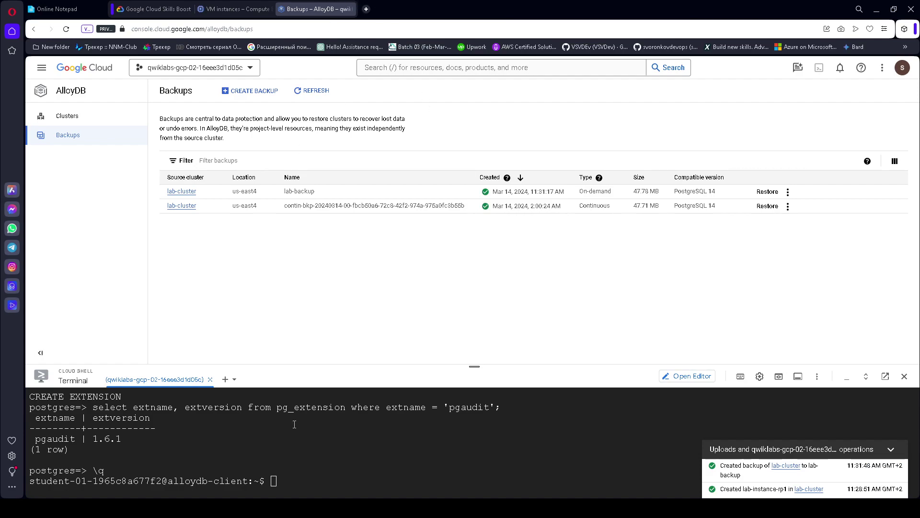
{"action": "left_click", "coordinate": [223, 380]}
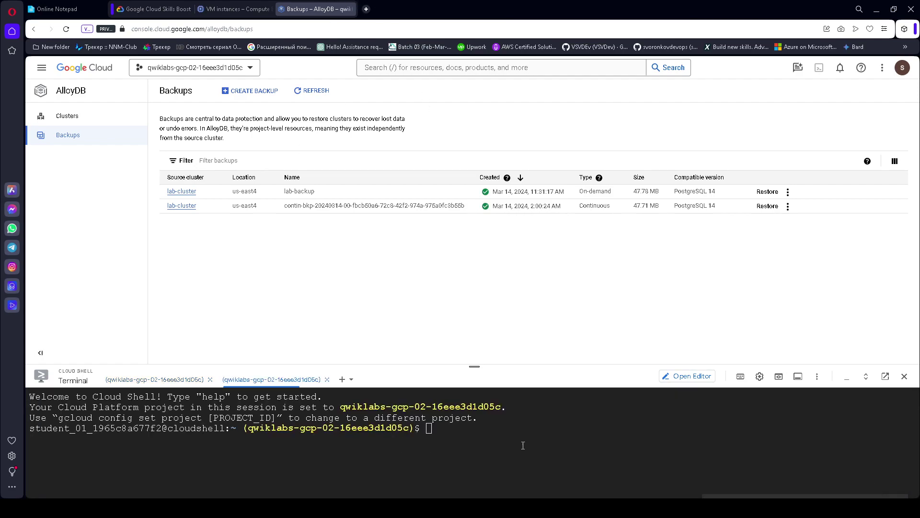
{"action": "key", "text": "ctrl+v"}
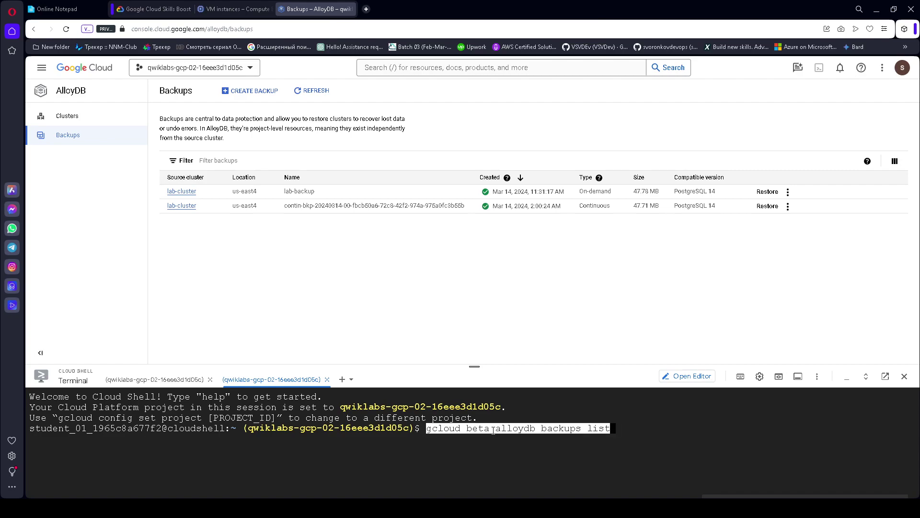
{"action": "key", "text": "Return"}
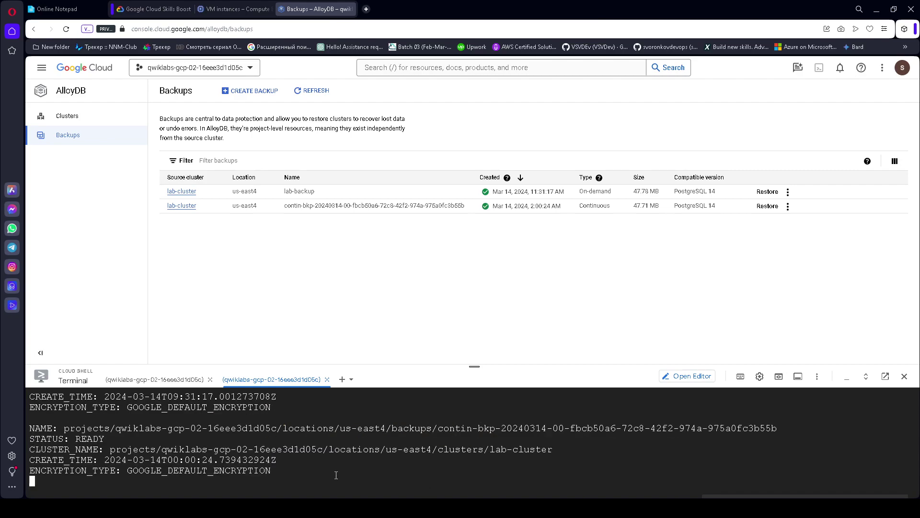
{"action": "scroll", "coordinate": [214, 458], "scroll_direction": "up", "scroll_amount": 3}
{"action": "scroll", "coordinate": [214, 458], "scroll_direction": "down", "scroll_amount": 1}
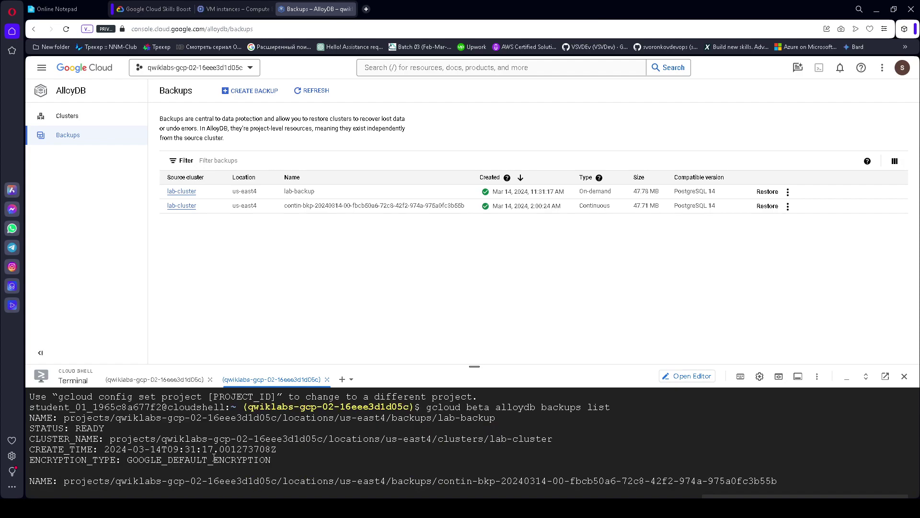
{"action": "scroll", "coordinate": [214, 458], "scroll_direction": "down", "scroll_amount": 3}
Step: As the lab instructs, inspect the restore details and network choices for lab-backup, and cancel without restoring
{"action": "left_click", "coordinate": [153, 9]}
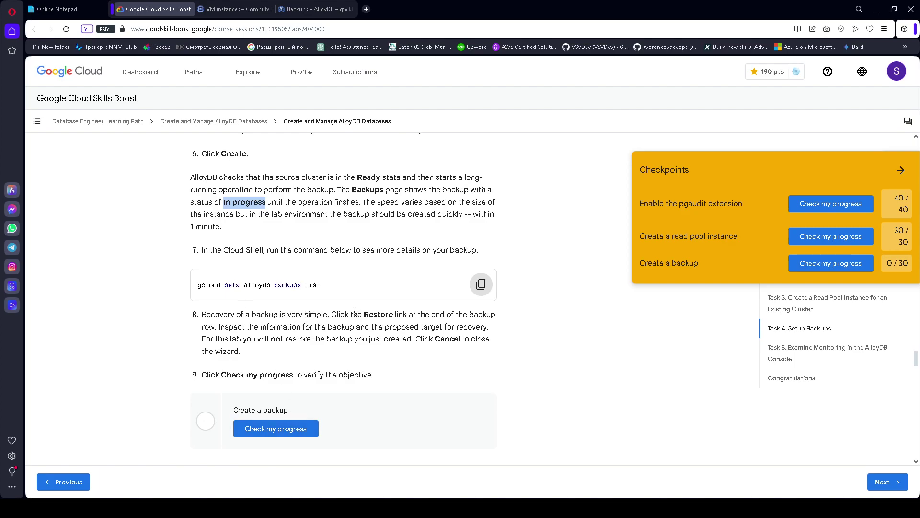
{"action": "left_click_drag", "start_coordinate": [367, 314], "coordinate": [504, 343]}
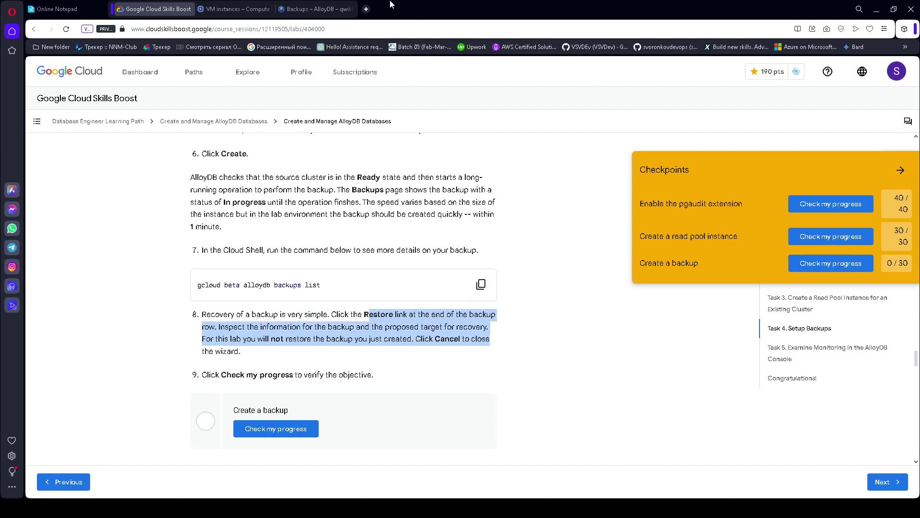
{"action": "left_click", "coordinate": [320, 9]}
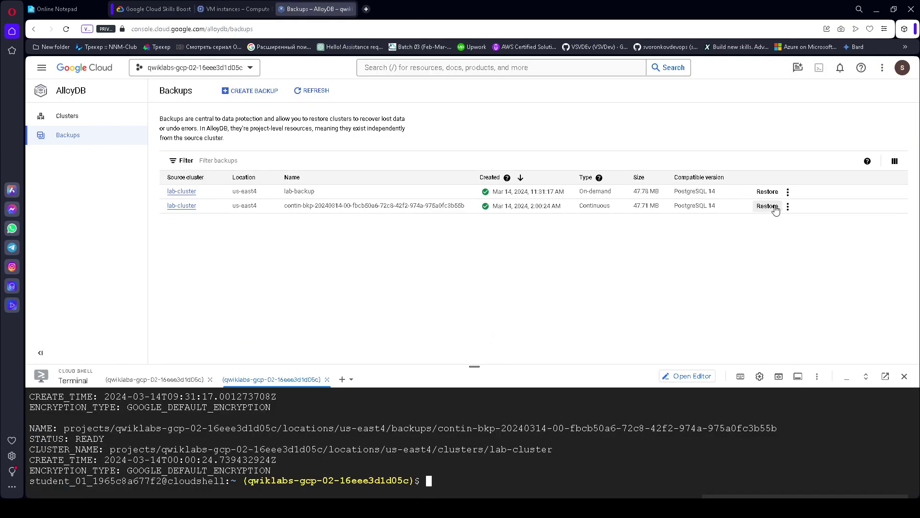
{"action": "left_click", "coordinate": [767, 192]}
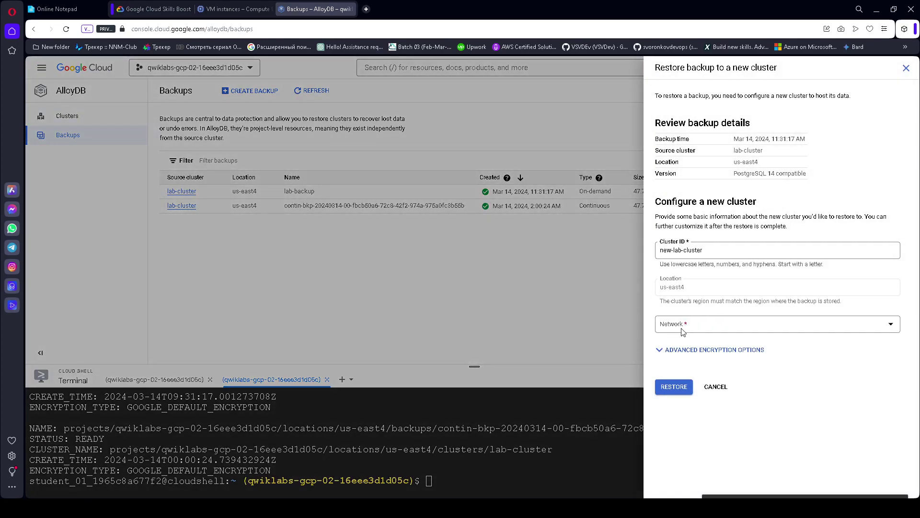
{"action": "left_click", "coordinate": [689, 328]}
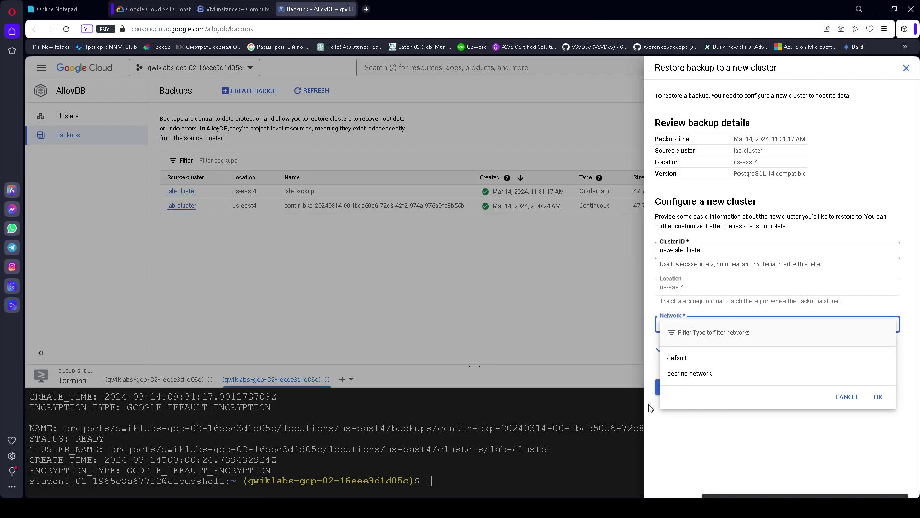
{"action": "left_click", "coordinate": [722, 439]}
{"action": "left_click", "coordinate": [715, 387]}
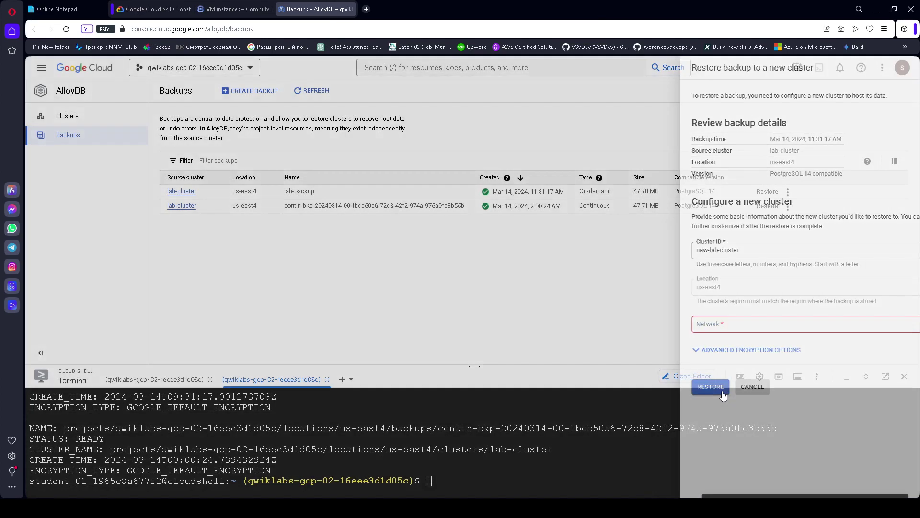
Step: Return to the lab page and check the progress for the objective Create a backup, also in the checkpoints overview
{"action": "key", "text": "ctrl+Tab"}
{"action": "left_click", "coordinate": [303, 424]}
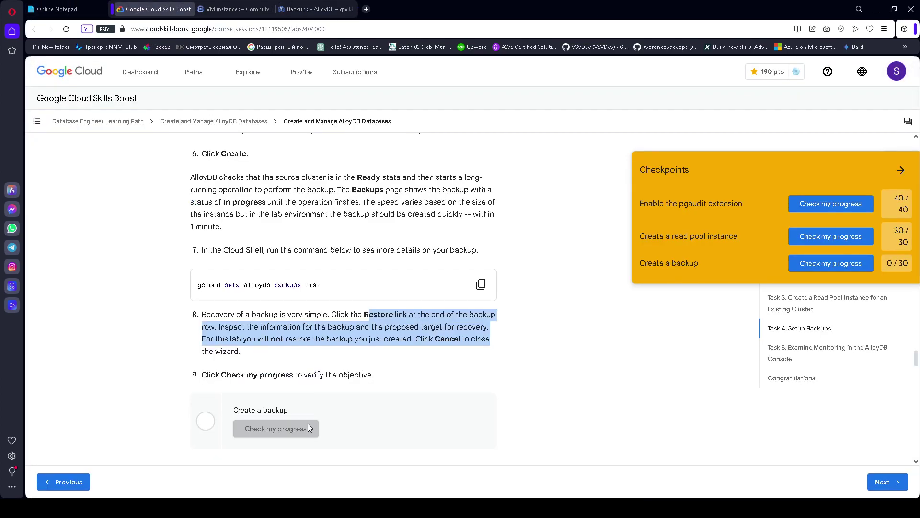
{"action": "left_click", "coordinate": [794, 262]}
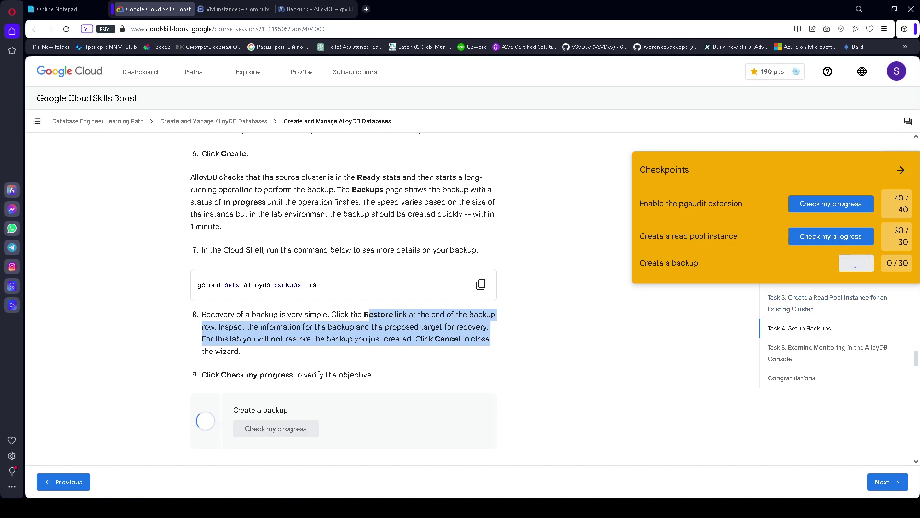
{"action": "left_click", "coordinate": [109, 388]}
Step: Read the opening instructions of Task 5 on monitoring and open the overview of lab-cluster in AlloyDB
{"action": "scroll", "coordinate": [174, 362], "scroll_direction": "down", "scroll_amount": 4}
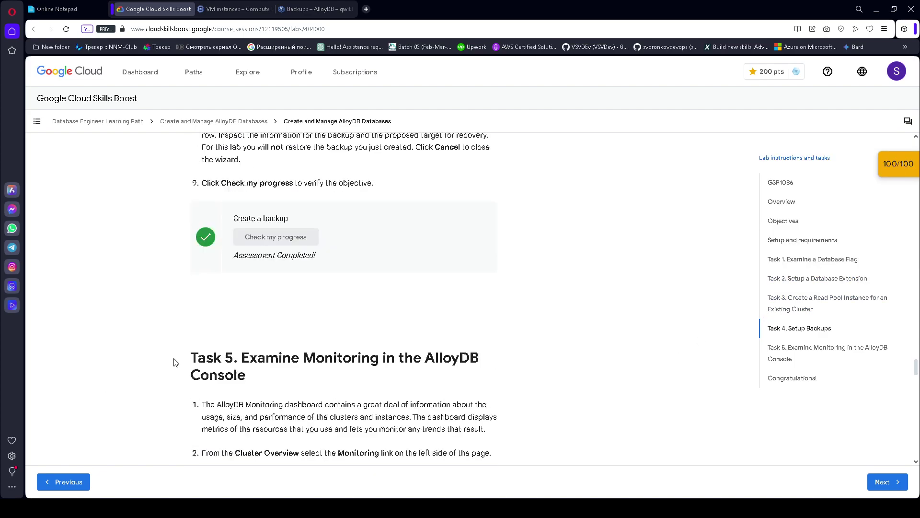
{"action": "left_click_drag", "start_coordinate": [191, 263], "coordinate": [297, 283]}
{"action": "scroll", "coordinate": [299, 306], "scroll_direction": "down", "scroll_amount": 3}
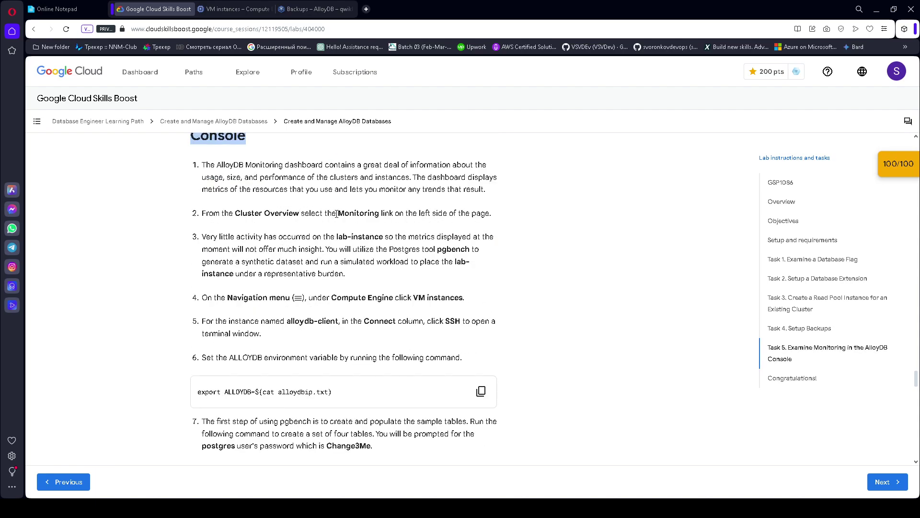
{"action": "left_click", "coordinate": [317, 8]}
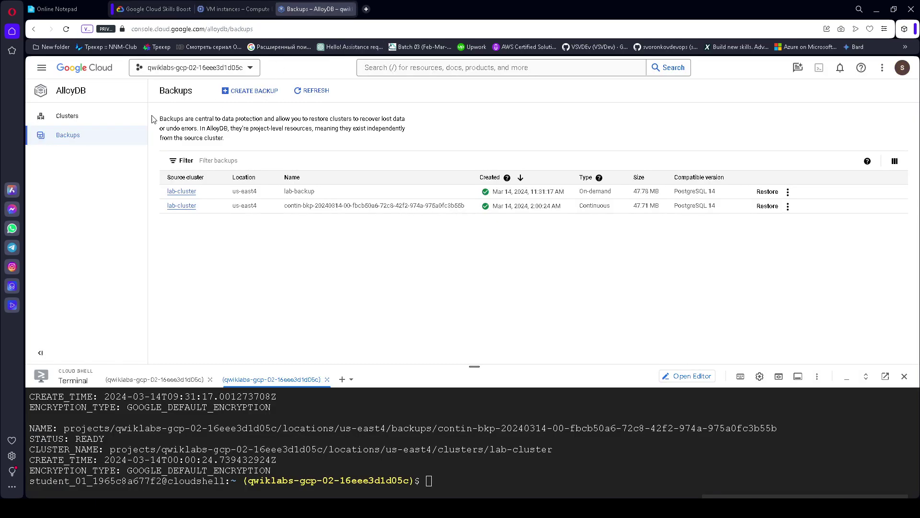
{"action": "left_click", "coordinate": [65, 117]}
{"action": "mouse_move", "coordinate": [245, 134]}
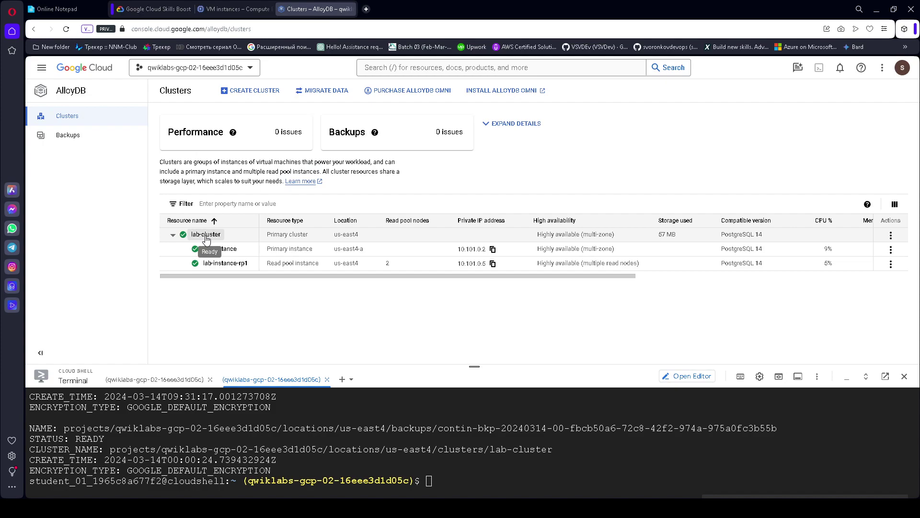
{"action": "left_click", "coordinate": [209, 235]}
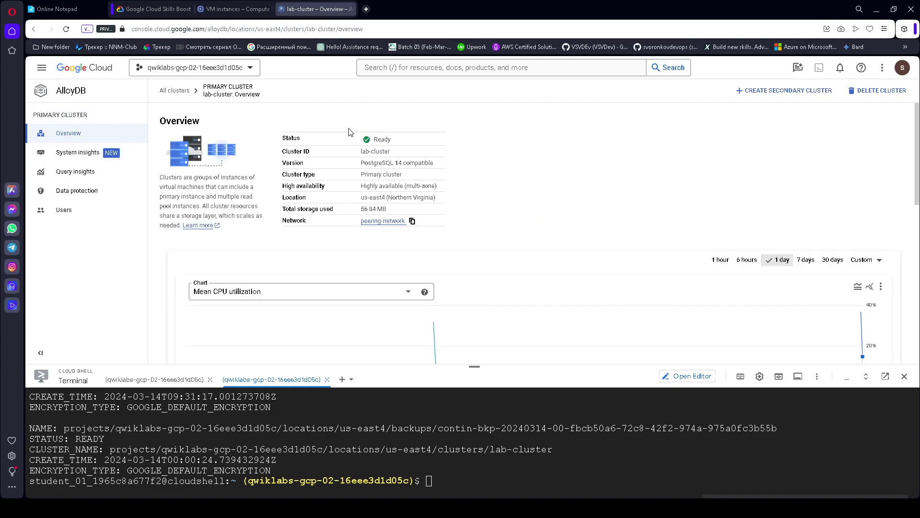
{"action": "scroll", "coordinate": [528, 160], "scroll_direction": "down", "scroll_amount": 2}
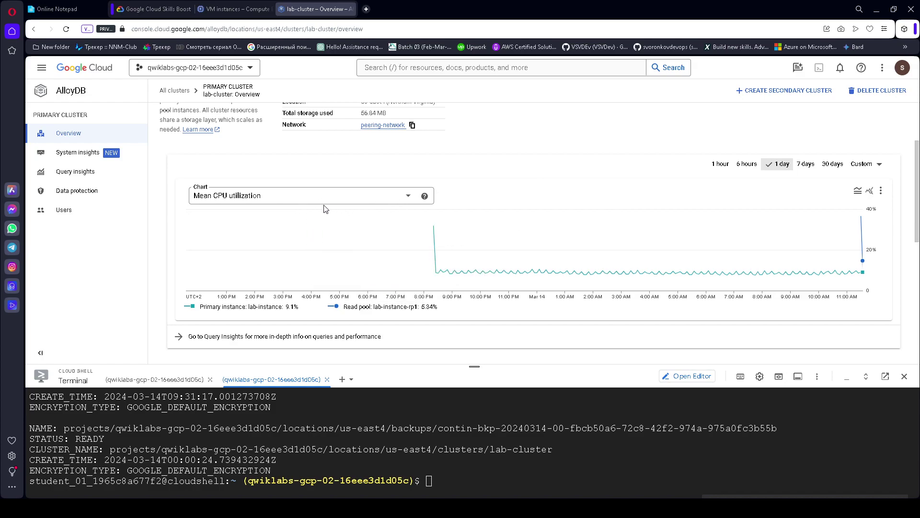
Step: Reread the lab's Monitoring instruction and look through the lab-cluster overview, including the CPU chart and instance details, for that link
{"action": "left_click", "coordinate": [174, 6]}
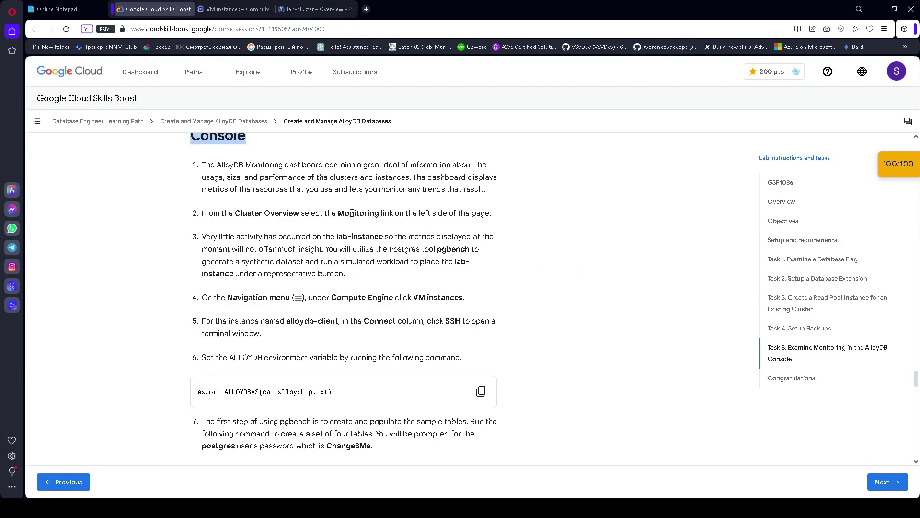
{"action": "left_click_drag", "start_coordinate": [339, 213], "coordinate": [498, 226]}
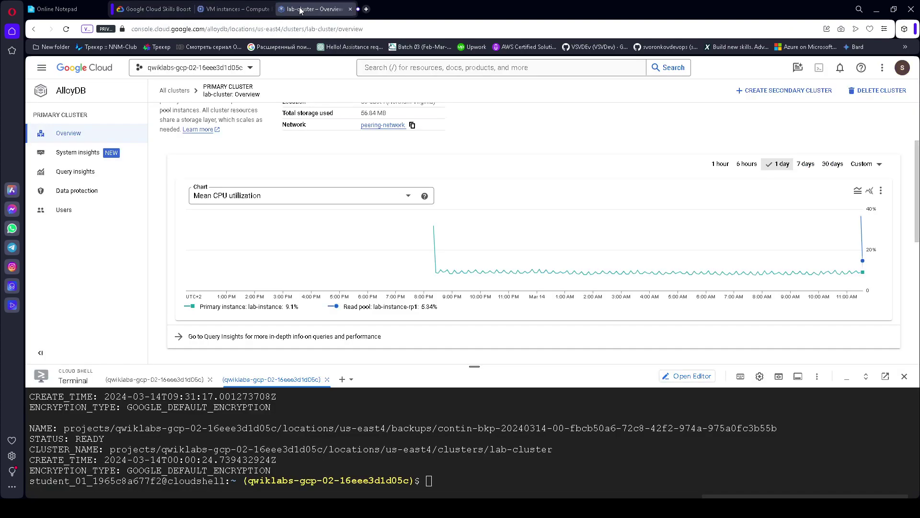
{"action": "left_click", "coordinate": [300, 9]}
{"action": "scroll", "coordinate": [321, 170], "scroll_direction": "up", "scroll_amount": 2}
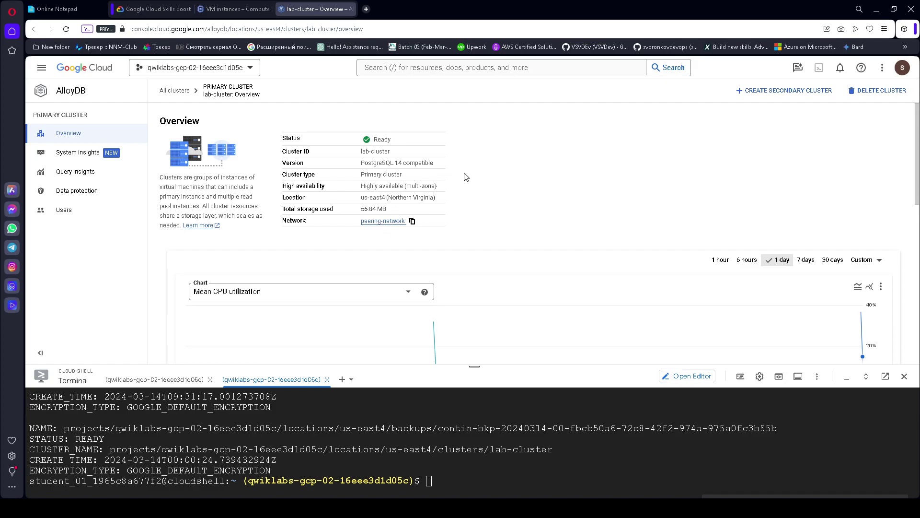
{"action": "scroll", "coordinate": [468, 179], "scroll_direction": "down", "scroll_amount": 4}
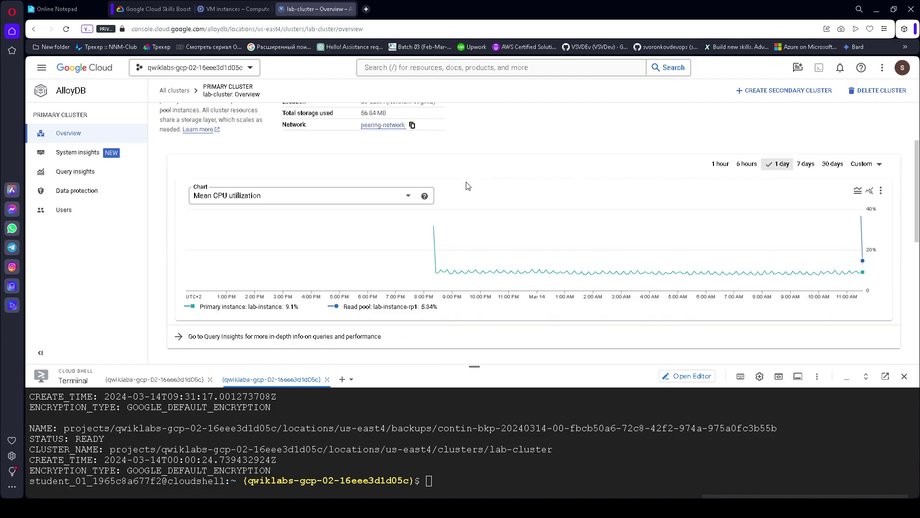
{"action": "scroll", "coordinate": [459, 190], "scroll_direction": "down", "scroll_amount": 5}
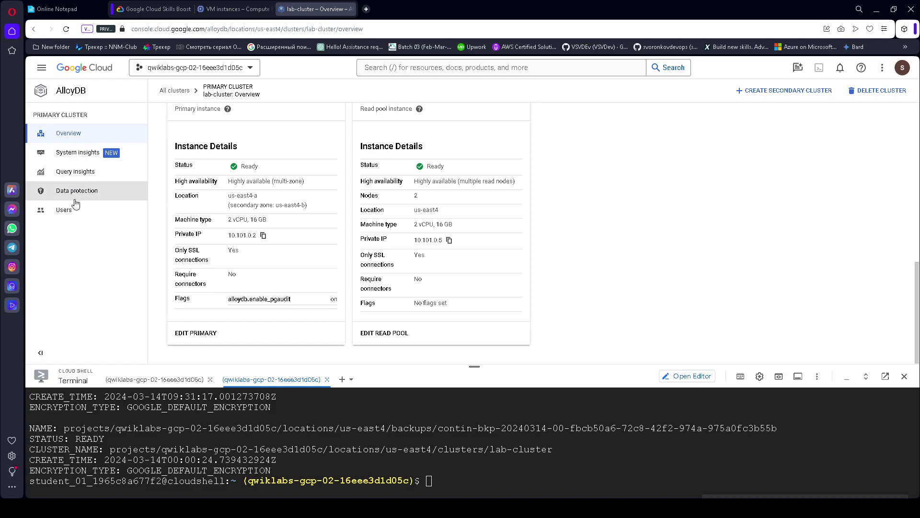
Step: Open Query insights for lab-cluster and look over the database load chart and the top queries section
{"action": "left_click", "coordinate": [83, 176]}
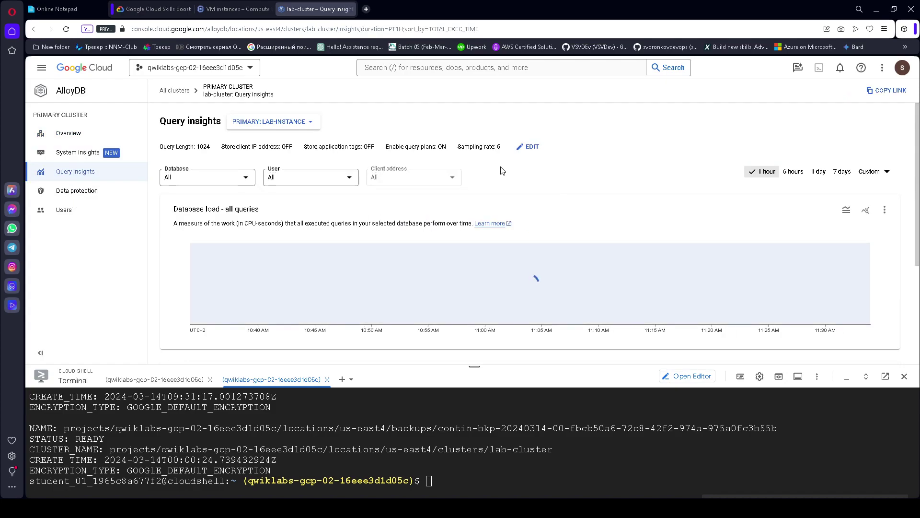
{"action": "scroll", "coordinate": [682, 167], "scroll_direction": "down", "scroll_amount": 4}
{"action": "scroll", "coordinate": [681, 169], "scroll_direction": "up", "scroll_amount": 4}
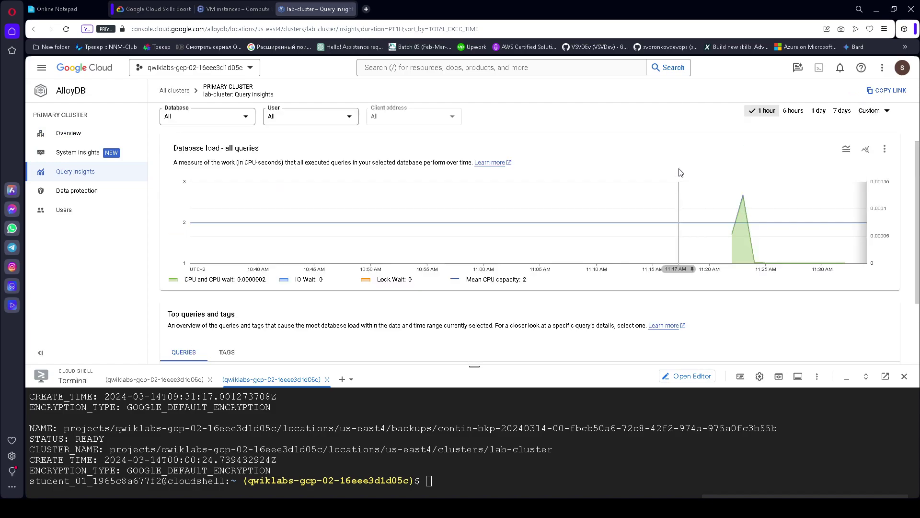
Step: Dismiss the tutorial on the VM instances page and, following the lab's alloydb-client terminal instruction, reconnect the Cloud Shell session there
{"action": "left_click", "coordinate": [211, 9]}
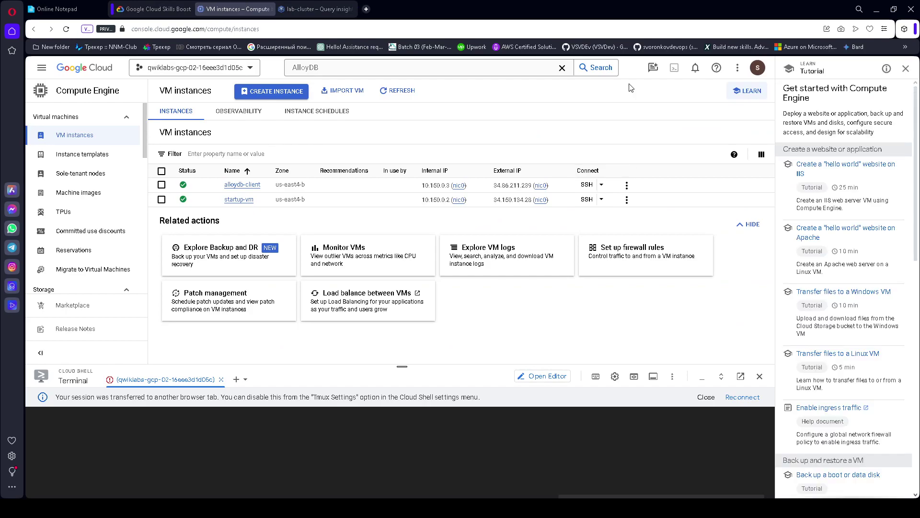
{"action": "left_click", "coordinate": [906, 68]}
{"action": "left_click", "coordinate": [156, 6]}
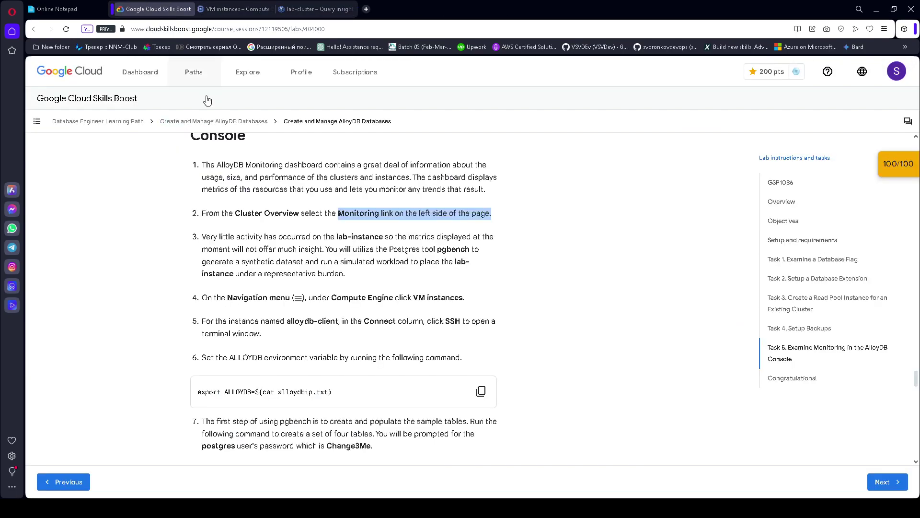
{"action": "scroll", "coordinate": [261, 209], "scroll_direction": "down", "scroll_amount": 1}
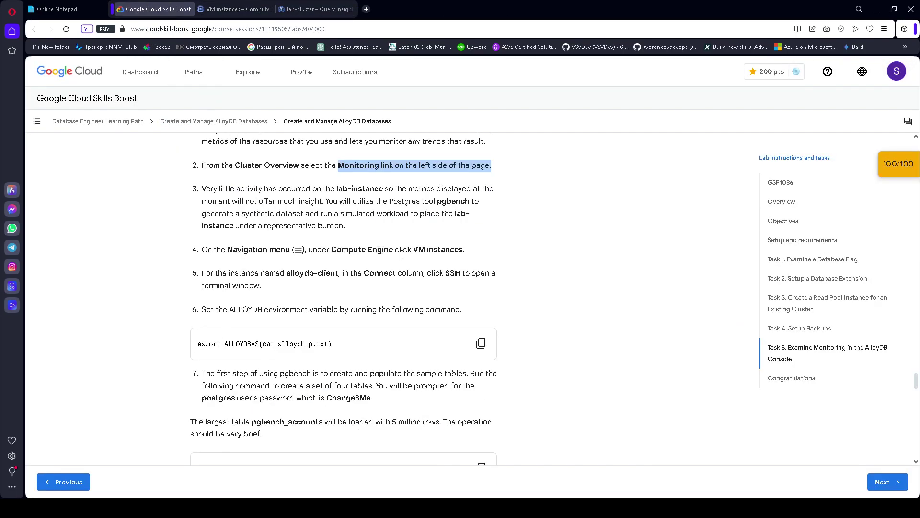
{"action": "left_click_drag", "start_coordinate": [288, 273], "coordinate": [492, 272]}
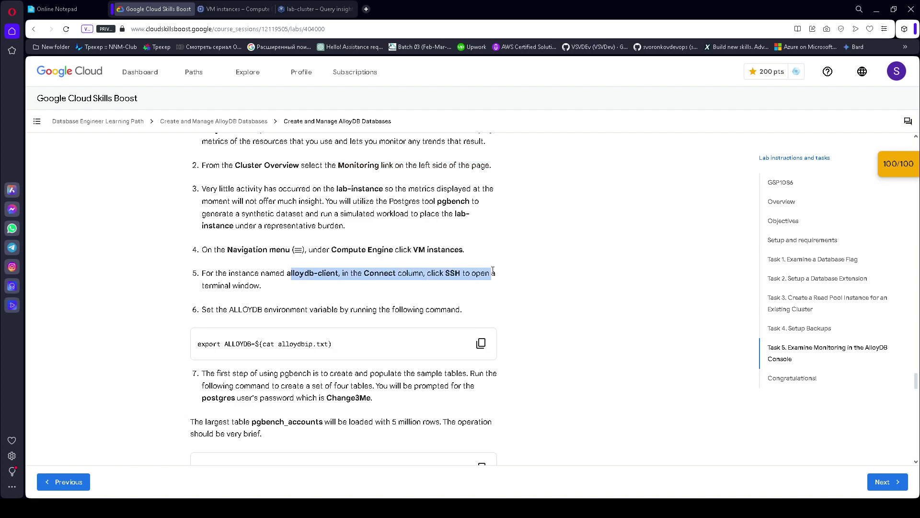
{"action": "left_click", "coordinate": [238, 8]}
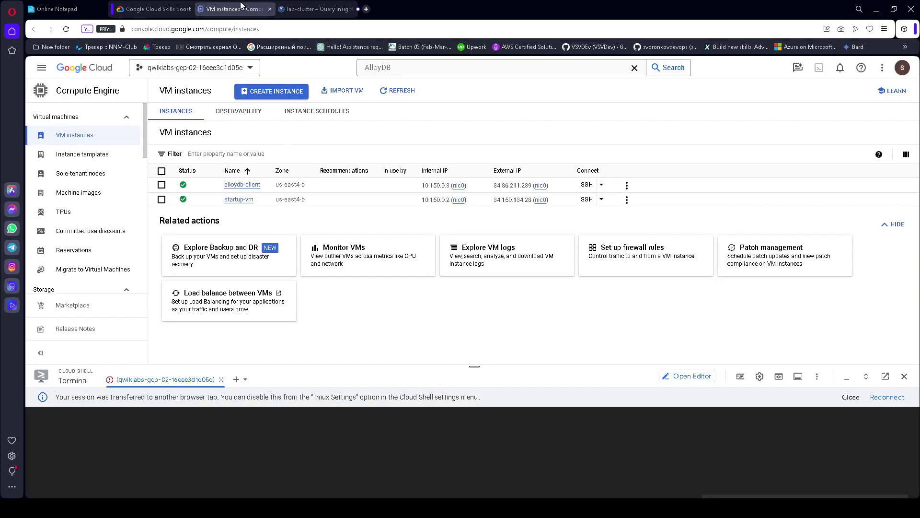
{"action": "left_click", "coordinate": [887, 397]}
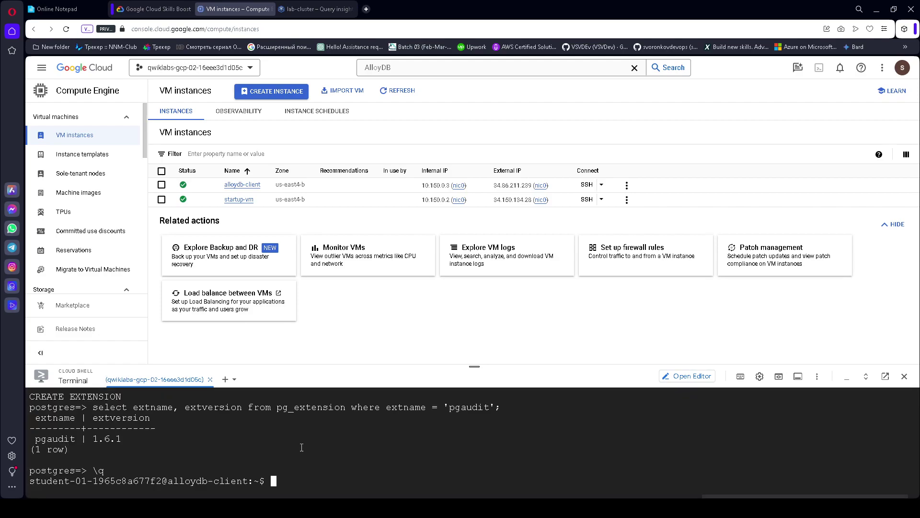
Step: Copy the lab's export ALLOYDB=$(cat alloydbip.txt) command and run it in the alloydb-client session, reconnected on the lab-cluster page
{"action": "left_click", "coordinate": [150, 9]}
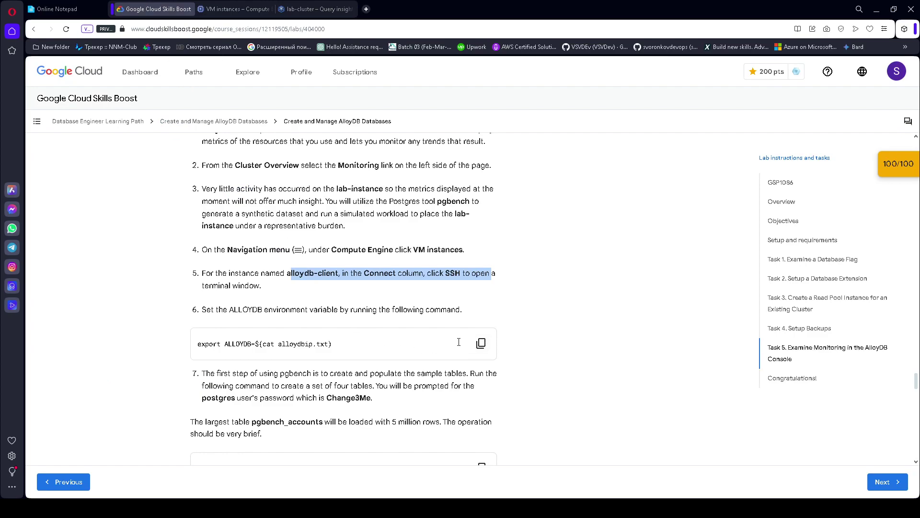
{"action": "left_click", "coordinate": [481, 343]}
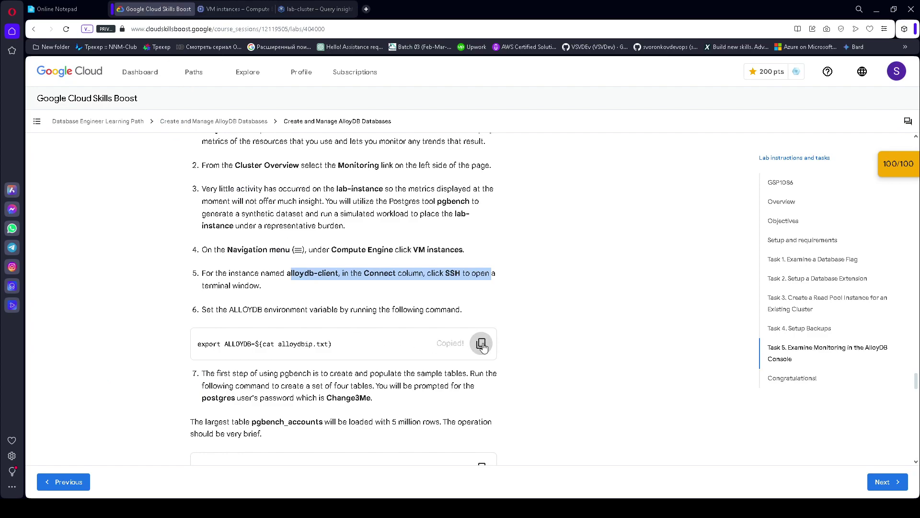
{"action": "left_click", "coordinate": [325, 6]}
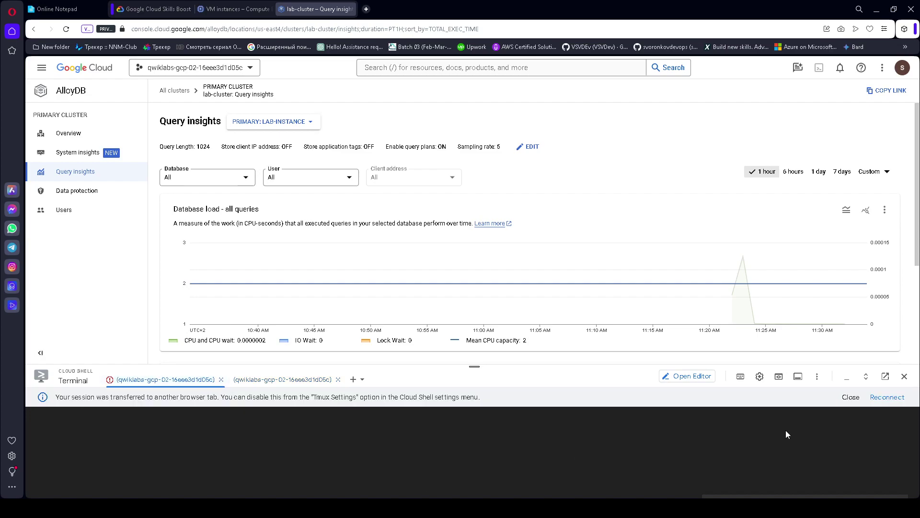
{"action": "left_click", "coordinate": [888, 397]}
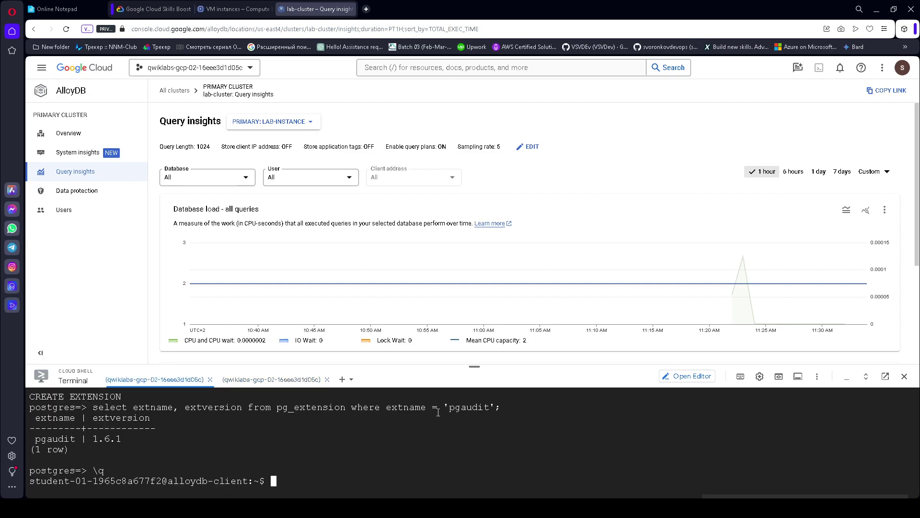
{"action": "key", "text": "ctrl+v"}
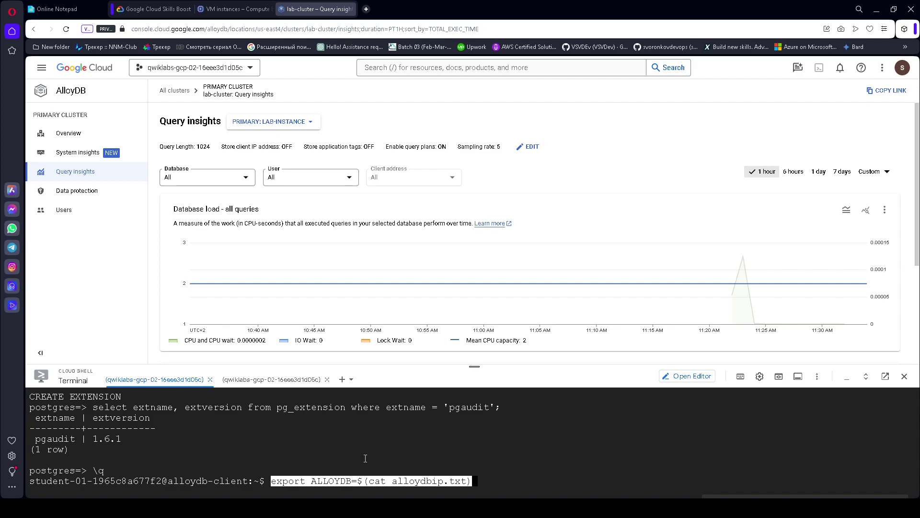
{"action": "key", "text": "Return"}
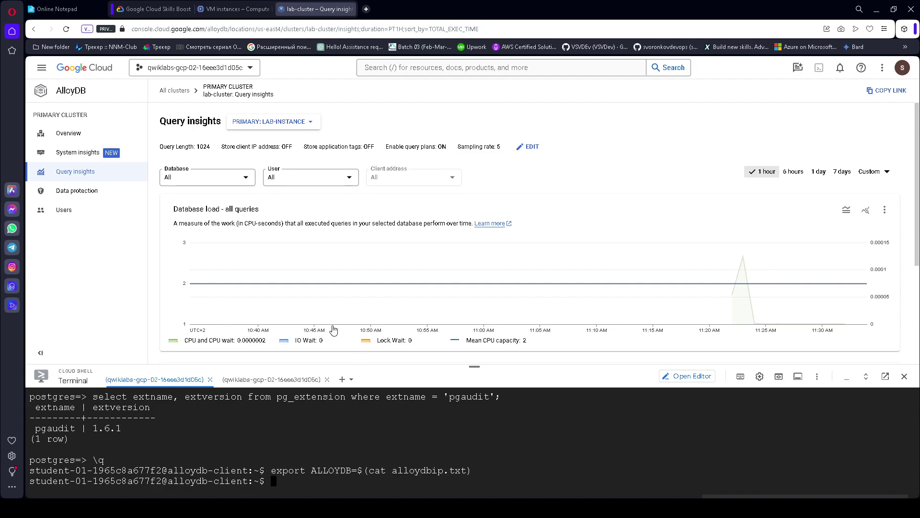
Step: From the VM instances page, run the lab's pgbench -h $ALLOYDB -U postgres -i -s 50 -F 90 -n postgres command in an enlarged Cloud Shell terminal
{"action": "left_click", "coordinate": [157, 7]}
{"action": "scroll", "coordinate": [339, 364], "scroll_direction": "down", "scroll_amount": 1}
{"action": "scroll", "coordinate": [339, 365], "scroll_direction": "down", "scroll_amount": 1}
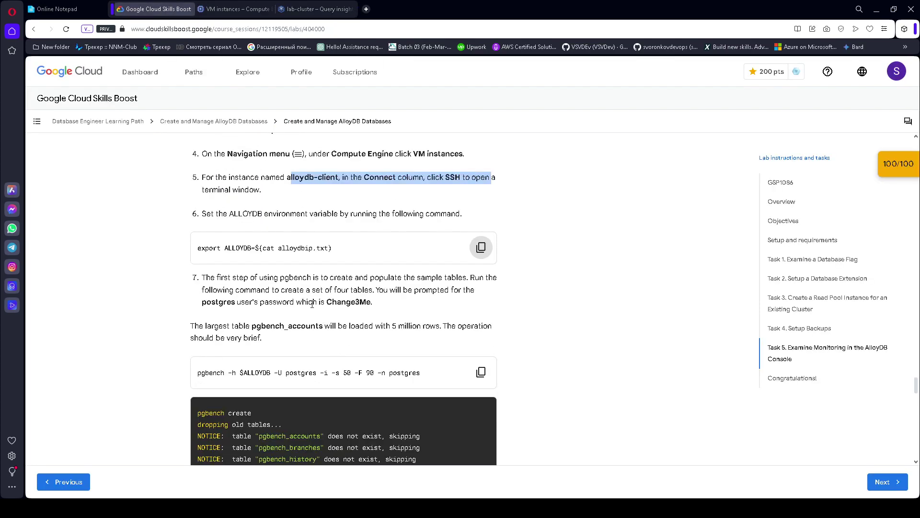
{"action": "left_click", "coordinate": [481, 372]}
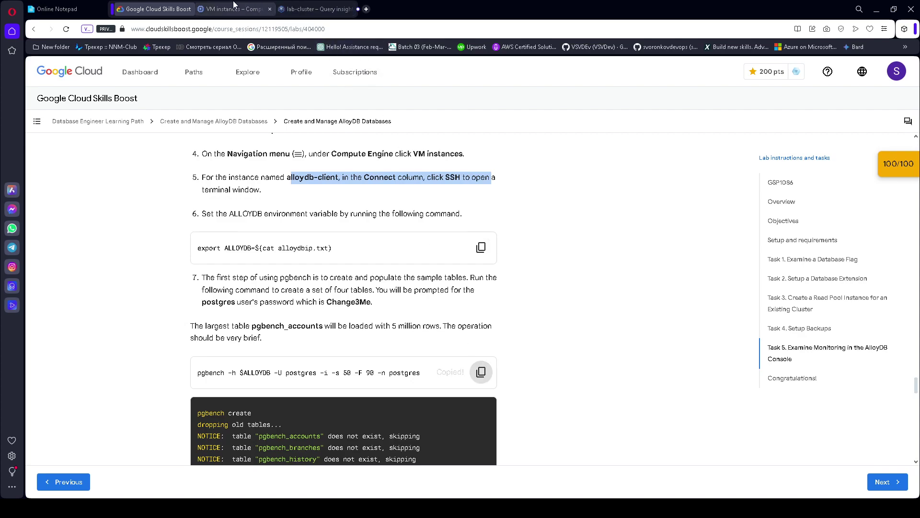
{"action": "left_click", "coordinate": [233, 1]}
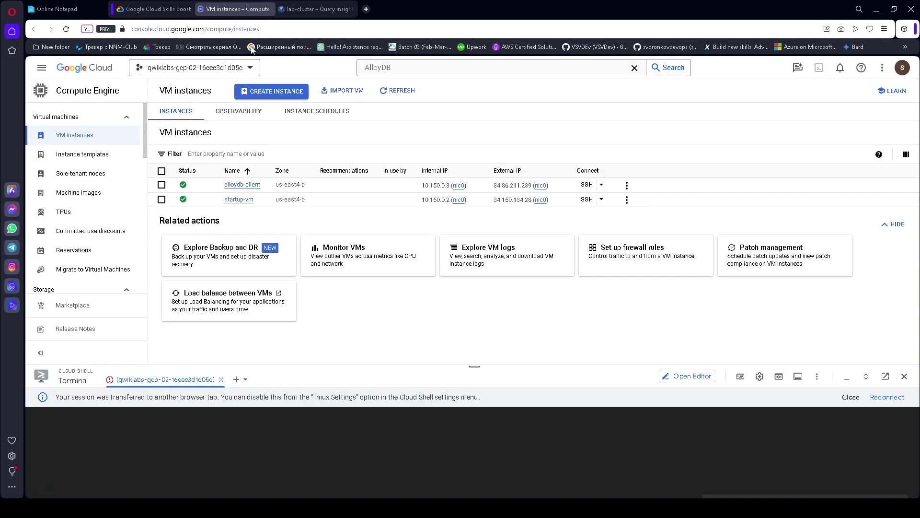
{"action": "left_click", "coordinate": [887, 397]}
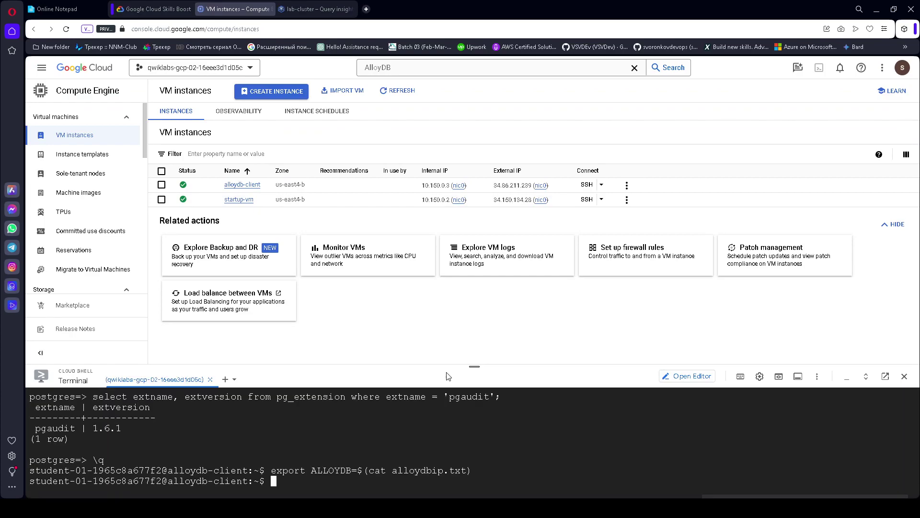
{"action": "left_click_drag", "start_coordinate": [475, 367], "coordinate": [474, 247]}
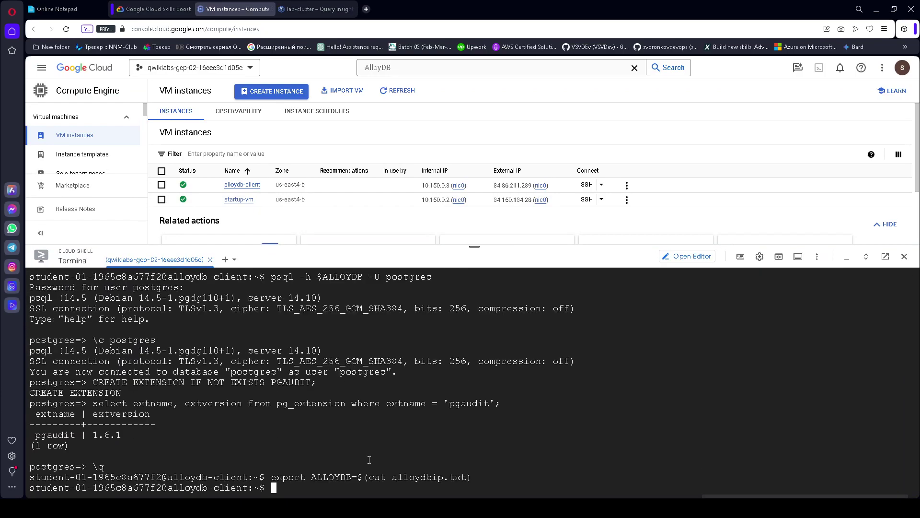
{"action": "key", "text": "ctrl+v"}
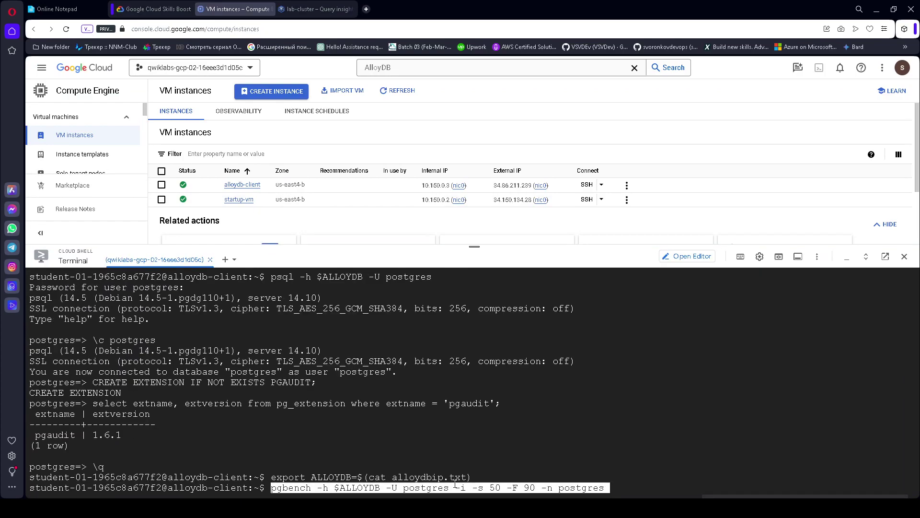
{"action": "key", "text": "Return"}
Step: Copy the postgres user's password from the lab instructions and enter it for pgbench to create and populate the sample tables
{"action": "left_click", "coordinate": [144, 9]}
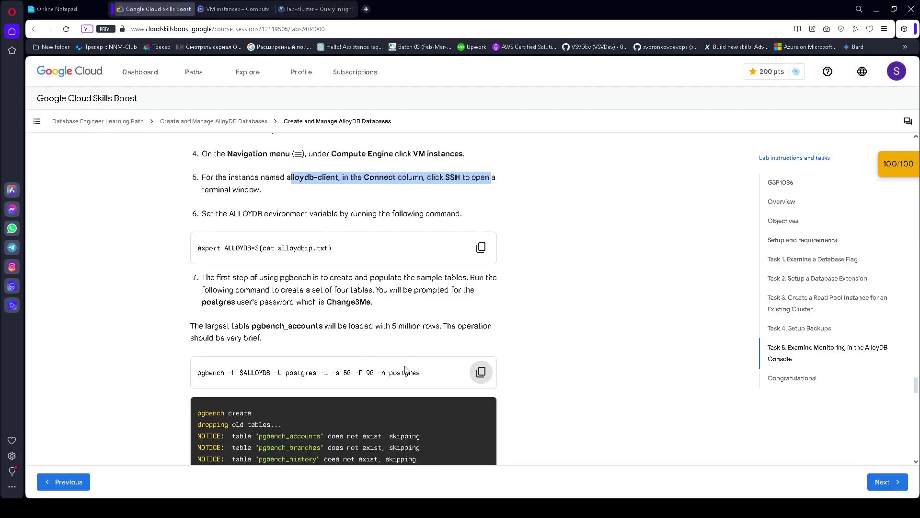
{"action": "double_click", "coordinate": [343, 302]}
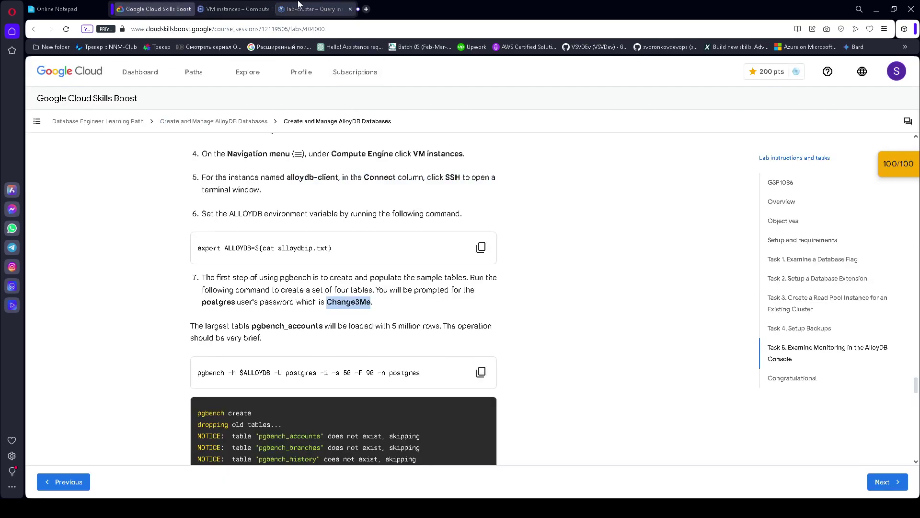
{"action": "left_click", "coordinate": [235, 9]}
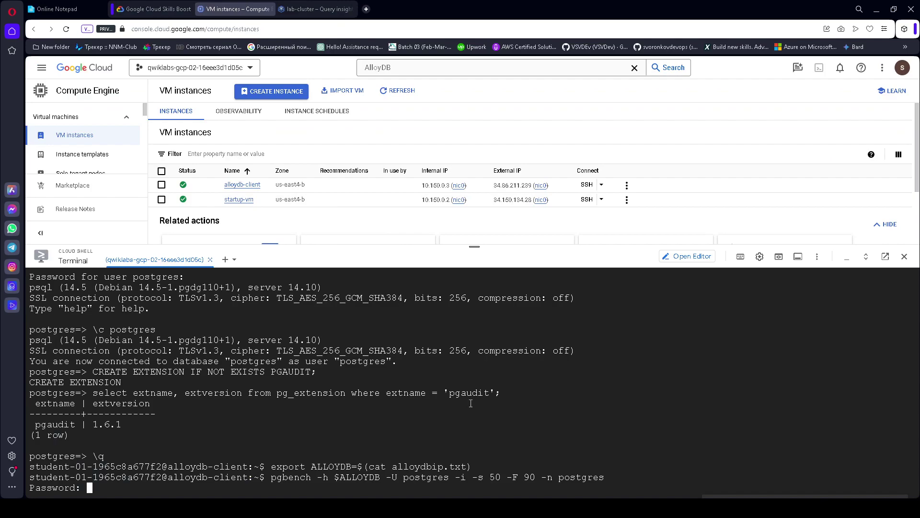
{"action": "key", "text": "ctrl+v"}
{"action": "key", "text": "Return"}
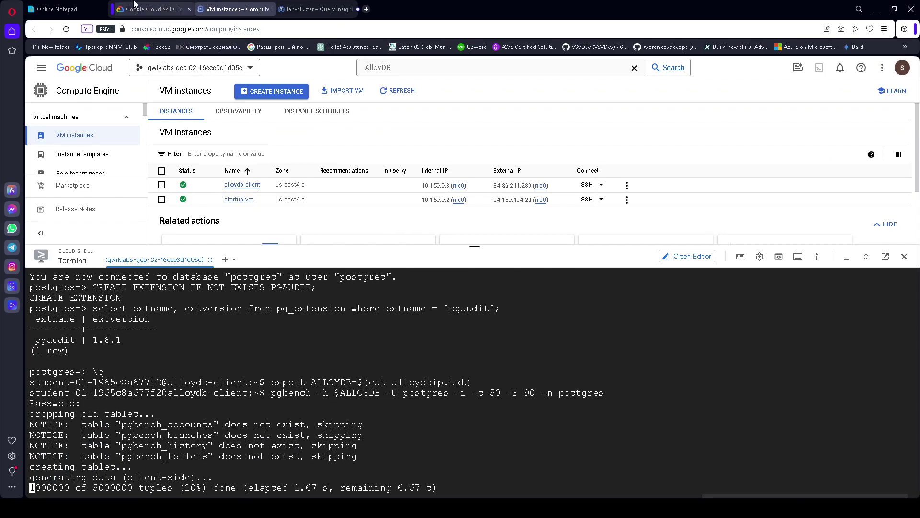
Step: Copy the connection command psql -h $ALLOYDB -U postgres from lab instruction 8 and run it in the alloydb-client terminal
{"action": "left_click", "coordinate": [157, 5]}
{"action": "scroll", "coordinate": [318, 332], "scroll_direction": "down", "scroll_amount": 2}
{"action": "scroll", "coordinate": [318, 332], "scroll_direction": "down", "scroll_amount": 4}
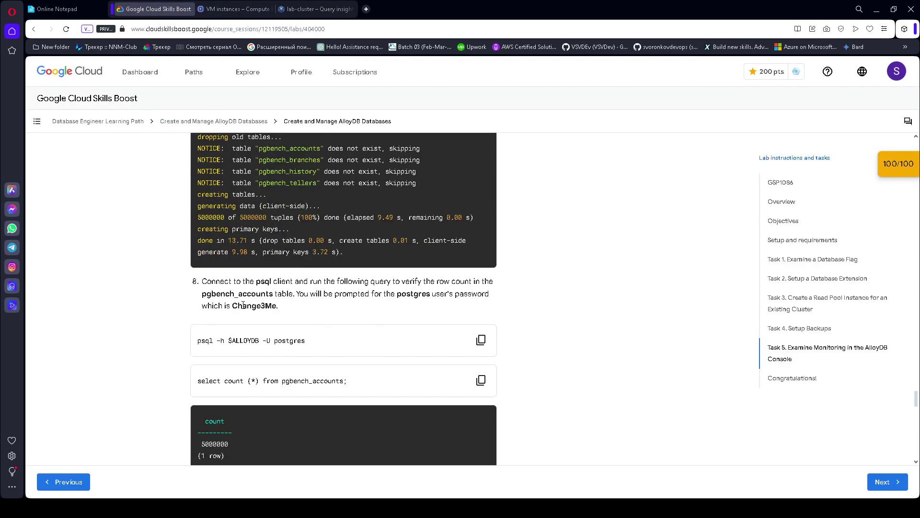
{"action": "left_click", "coordinate": [481, 340]}
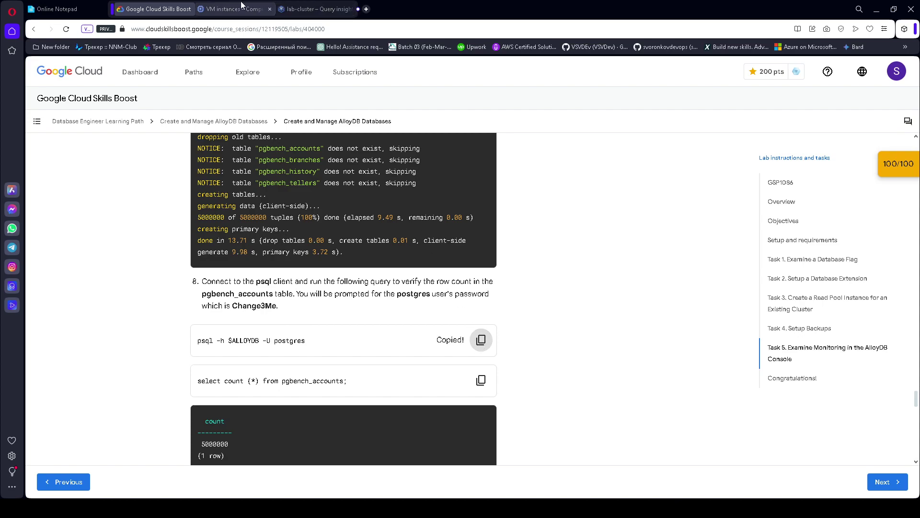
{"action": "left_click", "coordinate": [235, 9]}
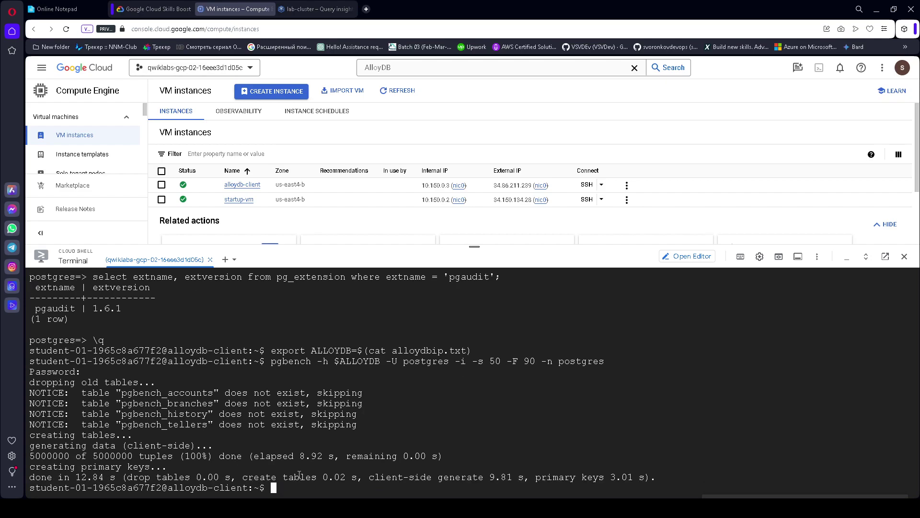
{"action": "key", "text": "ctrl+v"}
{"action": "key", "text": "Return"}
Step: Log in to psql with the postgres user's password given in lab instruction 8
{"action": "key", "text": "ctrl+Tab"}
{"action": "double_click", "coordinate": [265, 306]}
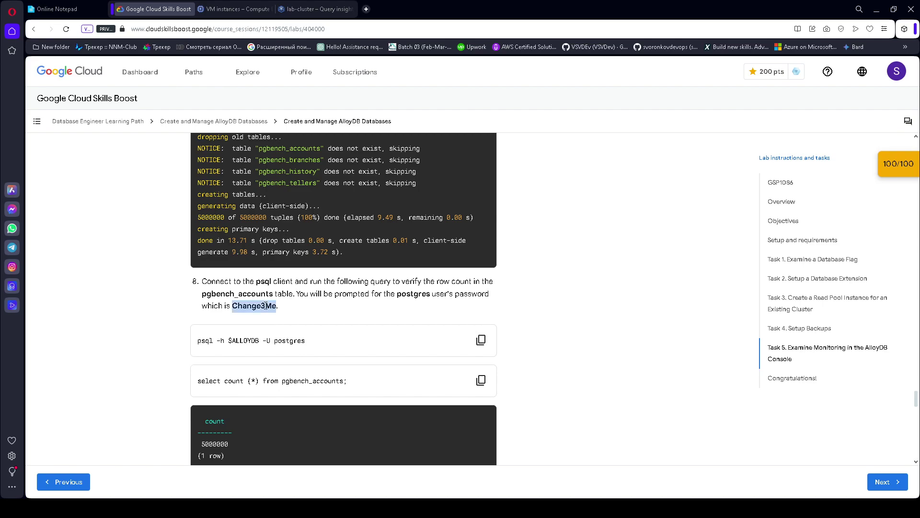
{"action": "left_click", "coordinate": [210, 7]}
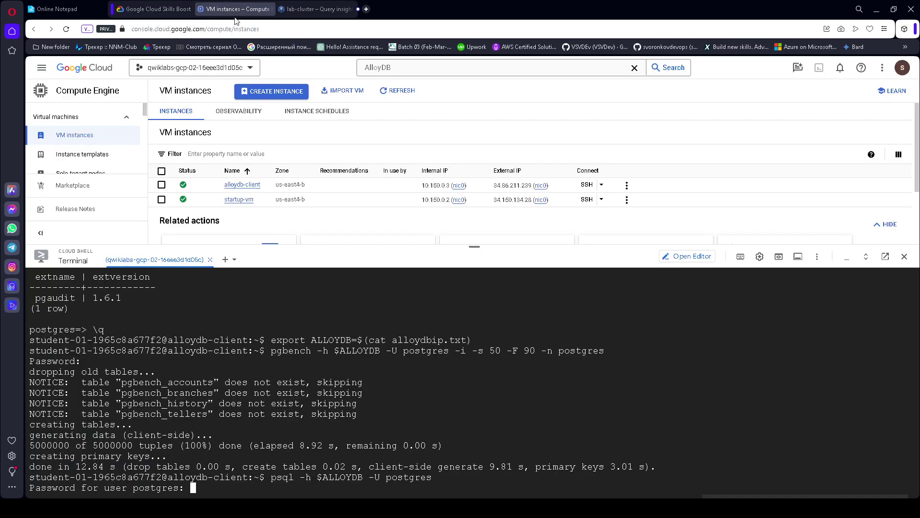
{"action": "key", "text": "ctrl+v"}
{"action": "key", "text": "Return"}
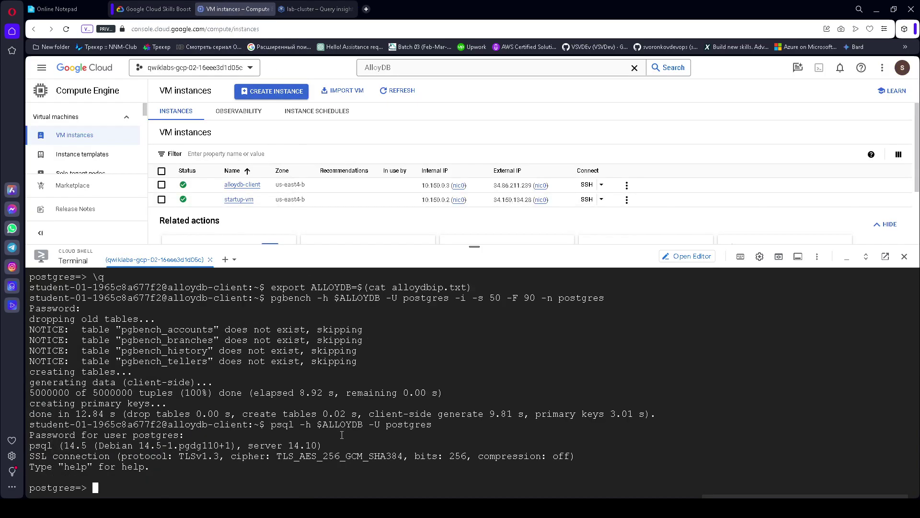
Step: Run the lab's query select count (*) from pgbench_accounts; in psql and return to the lab instructions
{"action": "left_click", "coordinate": [158, 9]}
{"action": "scroll", "coordinate": [311, 390], "scroll_direction": "down", "scroll_amount": 2}
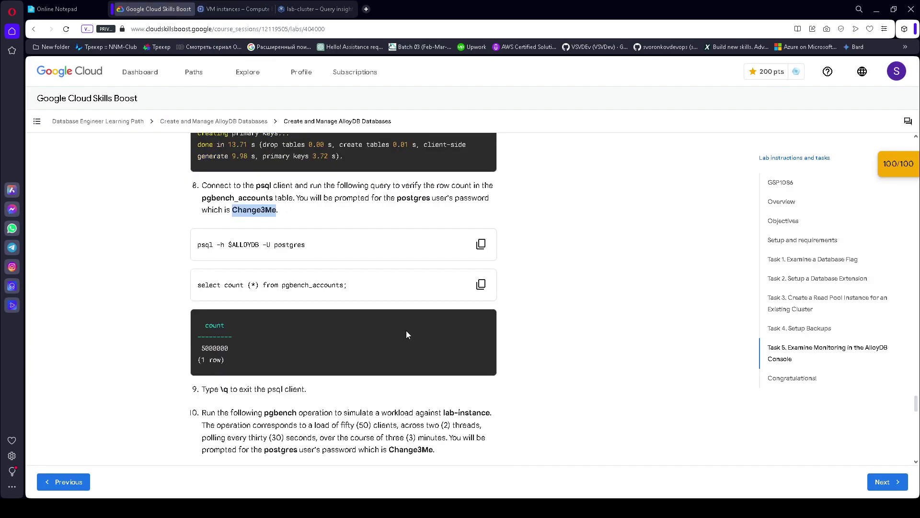
{"action": "left_click", "coordinate": [481, 284]}
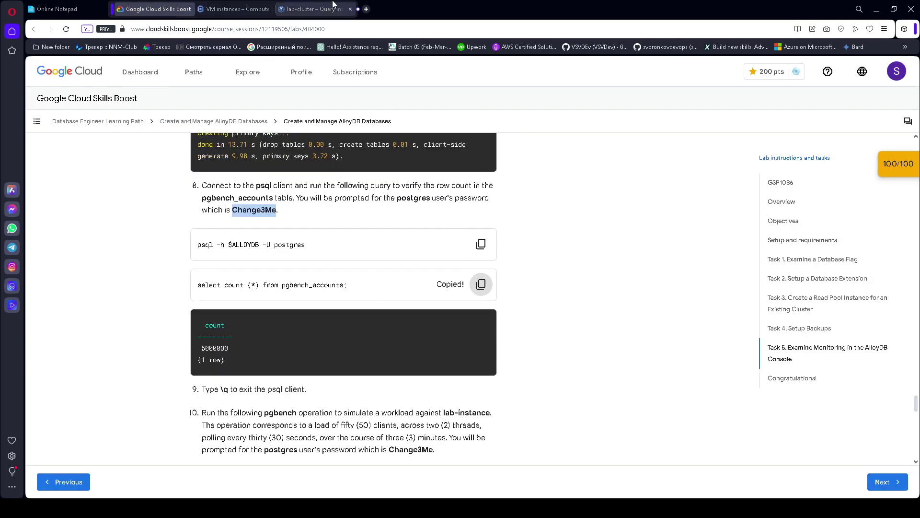
{"action": "left_click", "coordinate": [226, 8]}
{"action": "key", "text": "ctrl+v"}
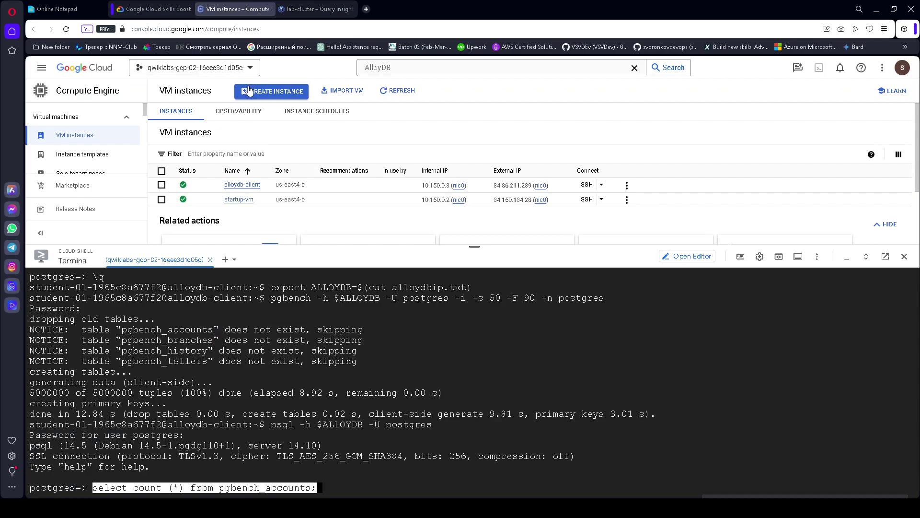
{"action": "key", "text": "Return"}
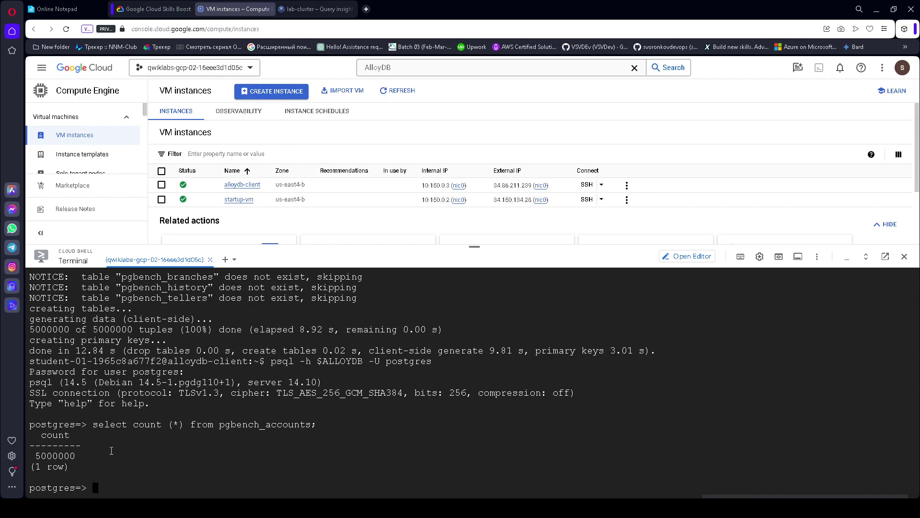
{"action": "left_click", "coordinate": [149, 9]}
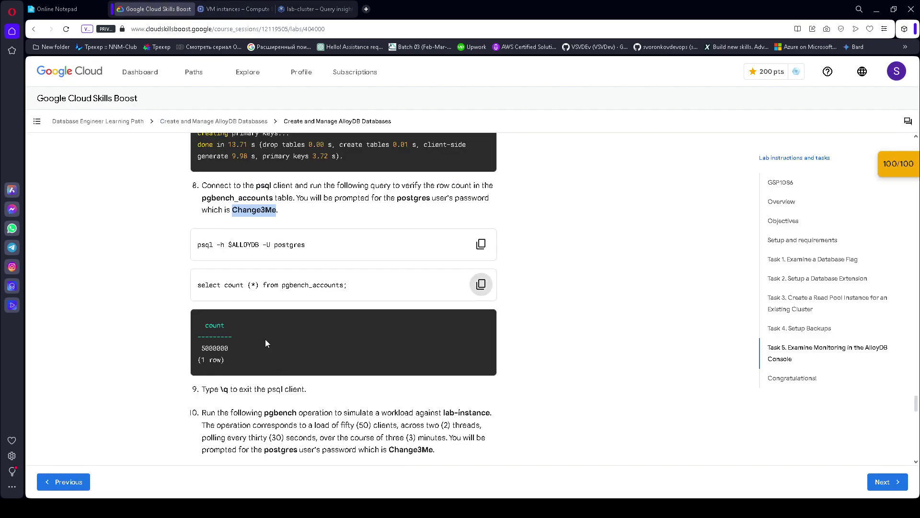
Step: Exit the psql client in the alloydb-client terminal with \q
{"action": "left_click", "coordinate": [235, 8]}
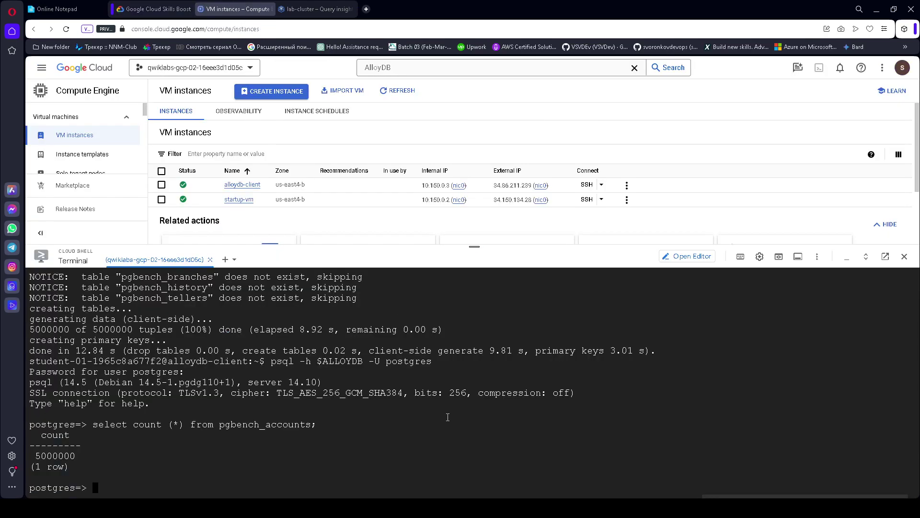
{"action": "type", "text": "\\q"}
{"action": "key", "text": "Return"}
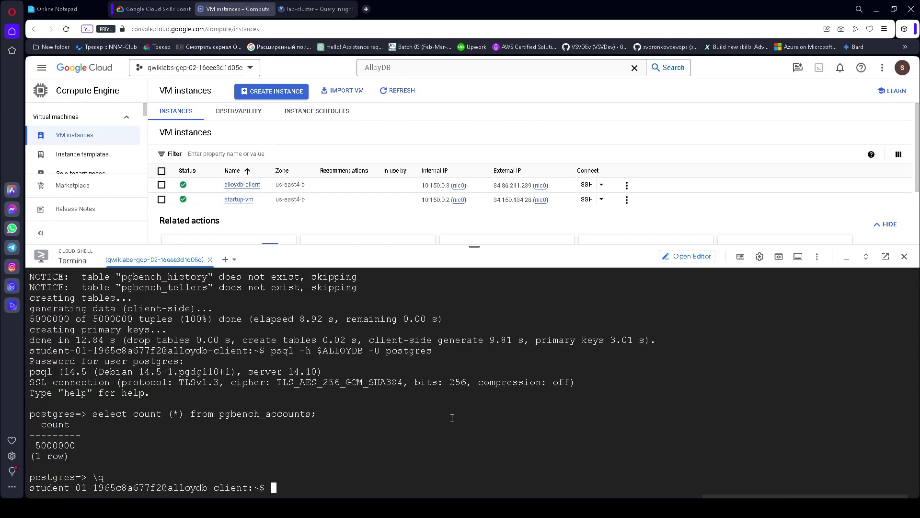
Step: Copy the pgbench workload command from lab instruction 10 (50 clients, 2 threads, 180 seconds) and run it in the alloydb-client terminal
{"action": "left_click", "coordinate": [149, 9]}
{"action": "scroll", "coordinate": [301, 285], "scroll_direction": "down", "scroll_amount": 3}
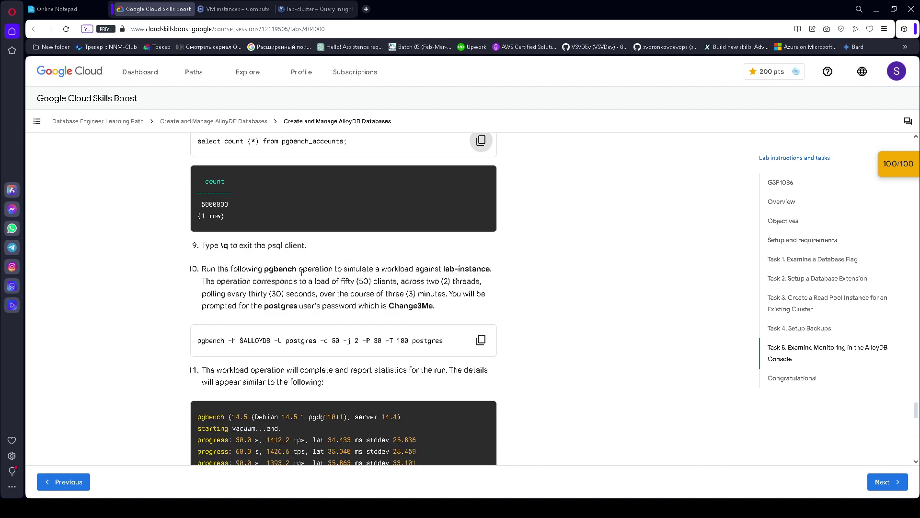
{"action": "scroll", "coordinate": [293, 303], "scroll_direction": "down", "scroll_amount": 1}
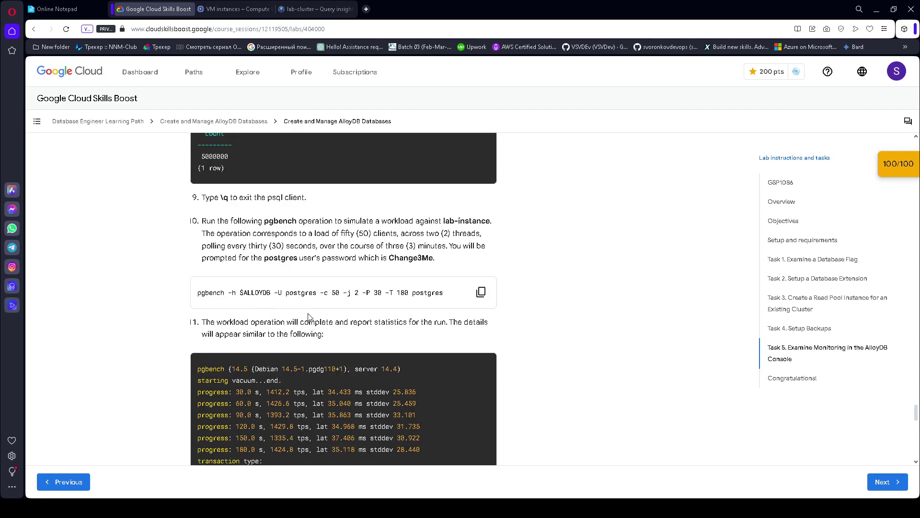
{"action": "left_click", "coordinate": [481, 293]}
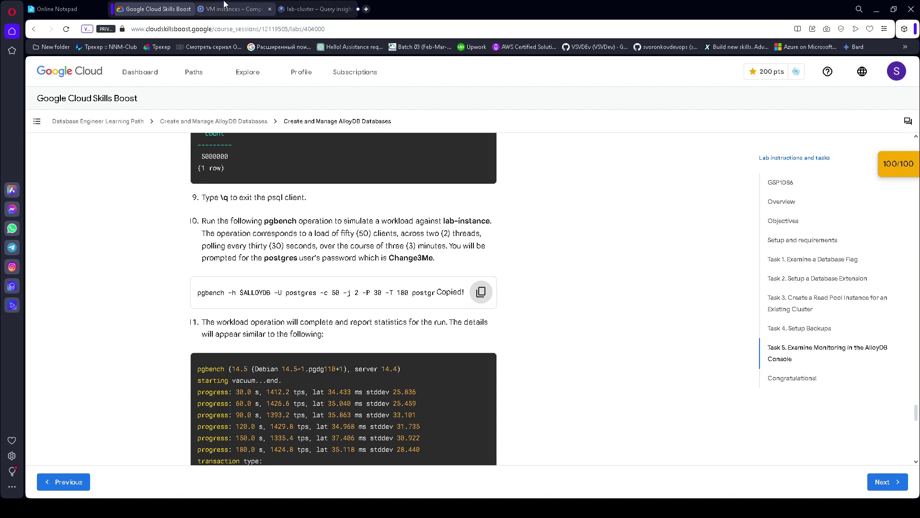
{"action": "left_click", "coordinate": [237, 9]}
{"action": "key", "text": "ctrl+v"}
{"action": "key", "text": "Return"}
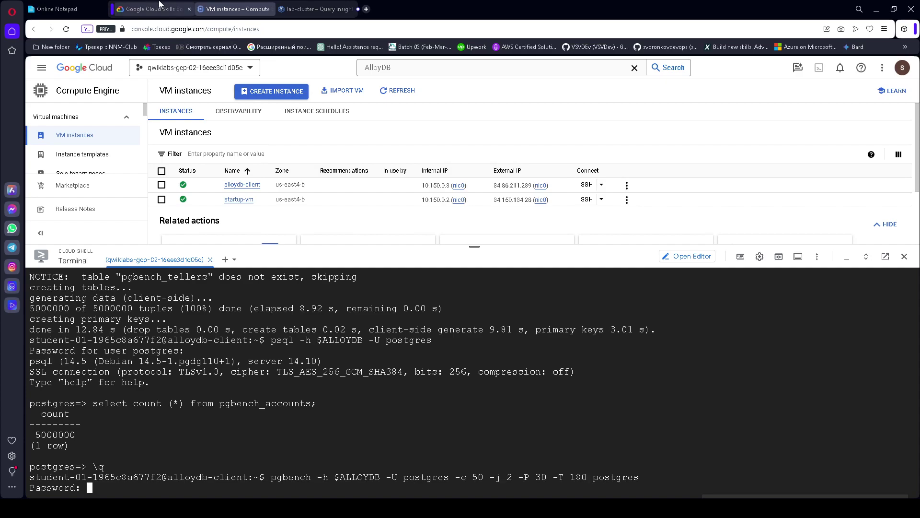
Step: Copy the postgres user's password from lab instruction 10 and enter it to start the pgbench workload
{"action": "left_click", "coordinate": [159, 5]}
{"action": "double_click", "coordinate": [410, 258]}
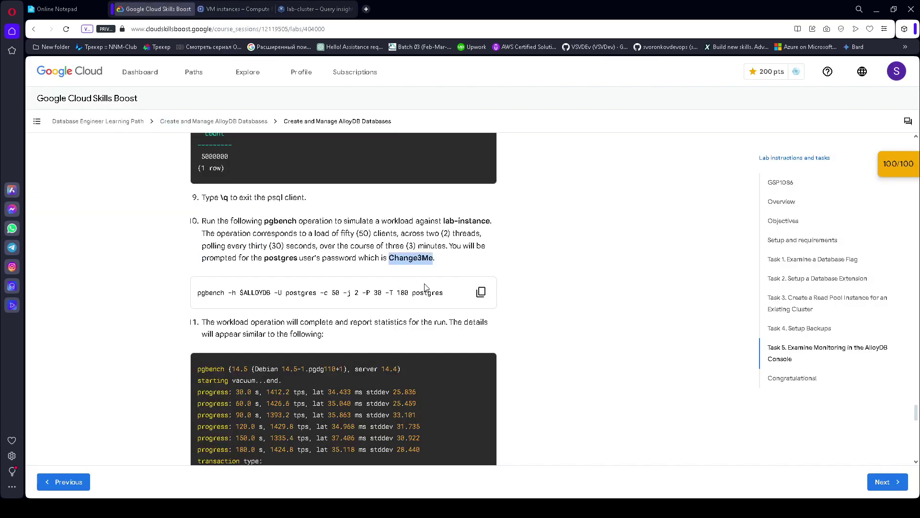
{"action": "left_click", "coordinate": [245, 8]}
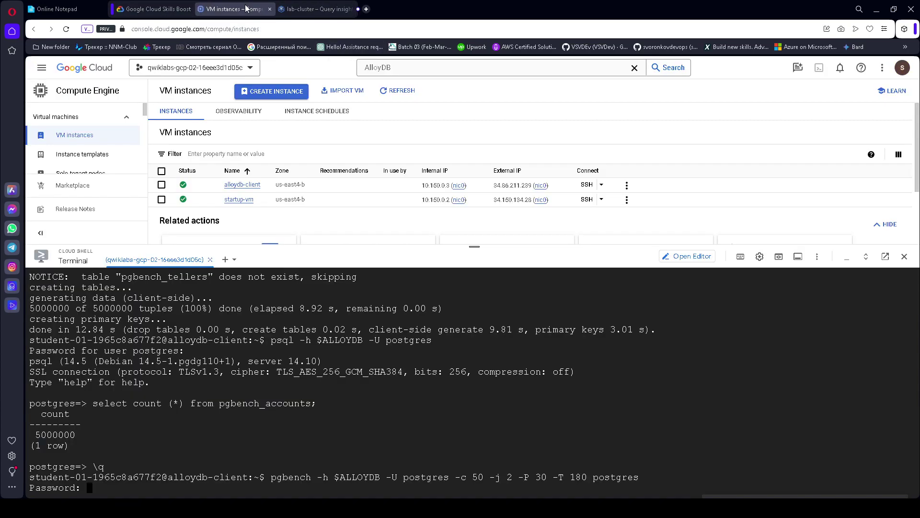
{"action": "key", "text": "ctrl+v"}
{"action": "key", "text": "Return"}
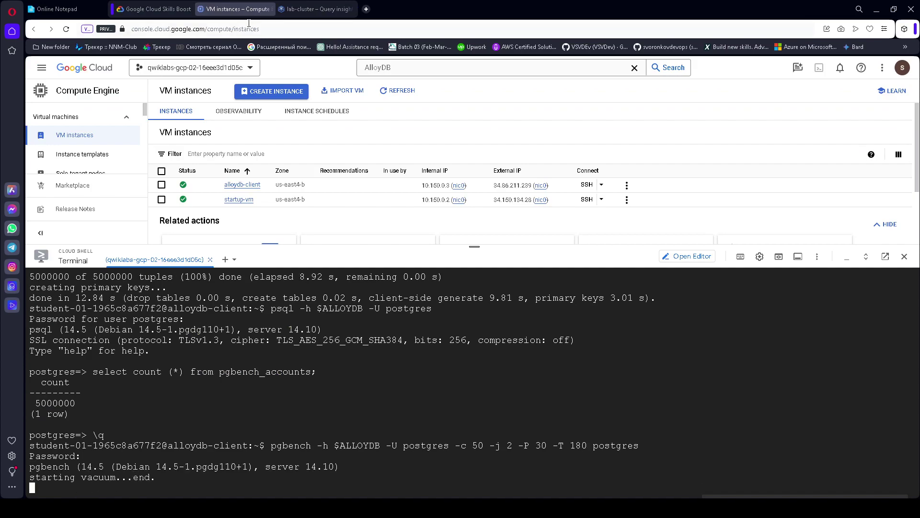
Step: Read lab instructions 12 to 14 on the monitoring dashboard, Query insights and the top queries by load
{"action": "left_click", "coordinate": [126, 9]}
{"action": "scroll", "coordinate": [348, 310], "scroll_direction": "down", "scroll_amount": 5}
{"action": "scroll", "coordinate": [278, 338], "scroll_direction": "down", "scroll_amount": 1}
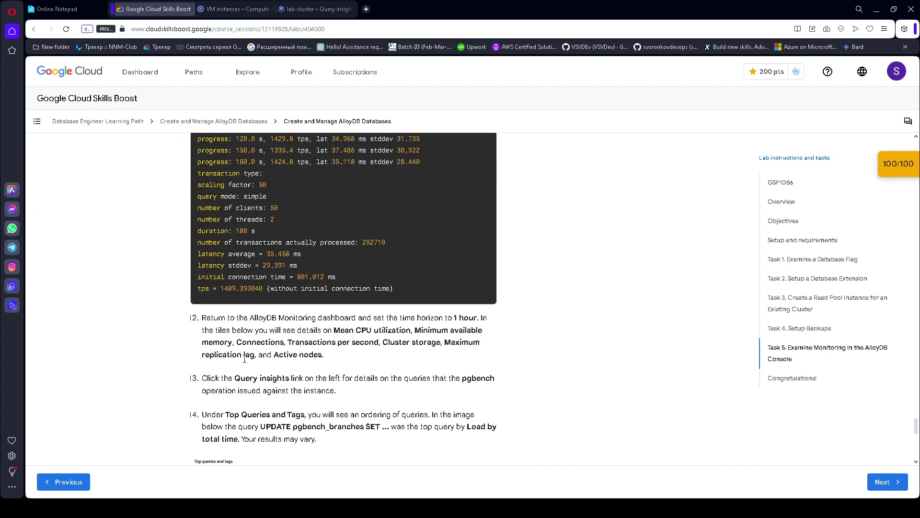
{"action": "scroll", "coordinate": [308, 374], "scroll_direction": "down", "scroll_amount": 1}
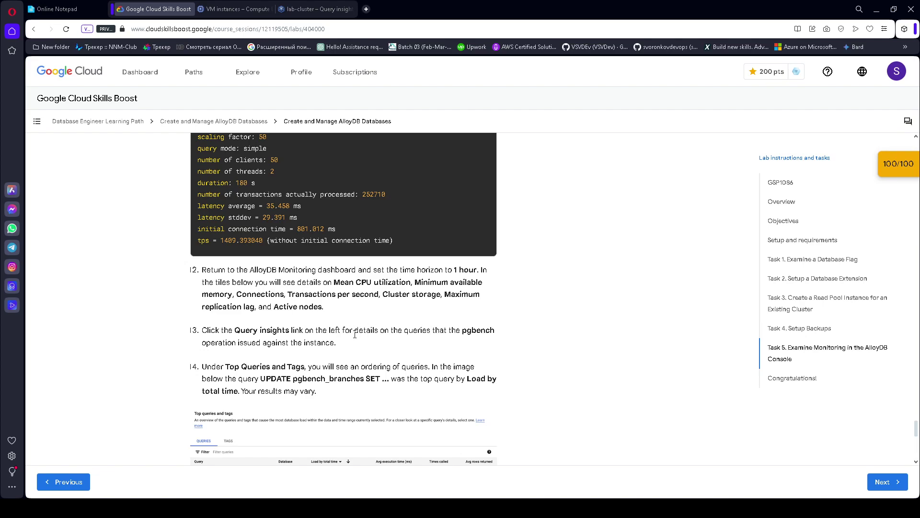
{"action": "scroll", "coordinate": [252, 355], "scroll_direction": "down", "scroll_amount": 2}
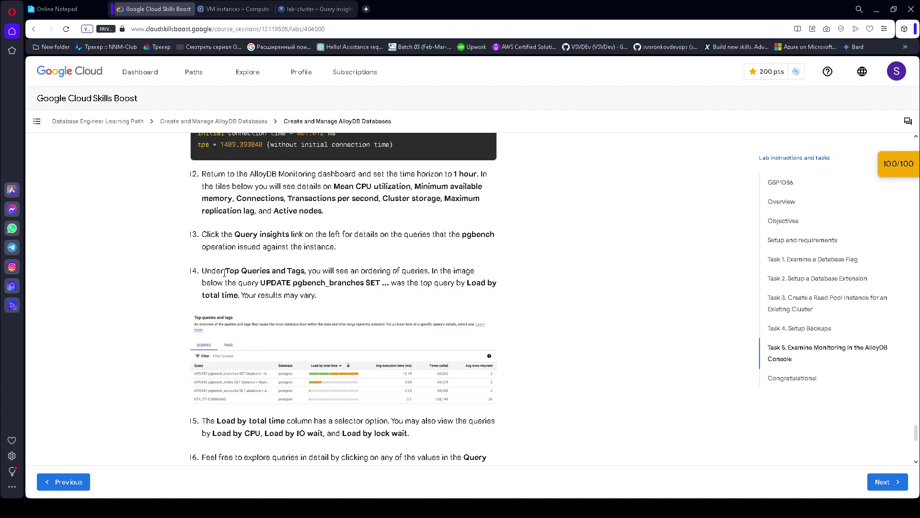
{"action": "left_click_drag", "start_coordinate": [225, 270], "coordinate": [383, 282]}
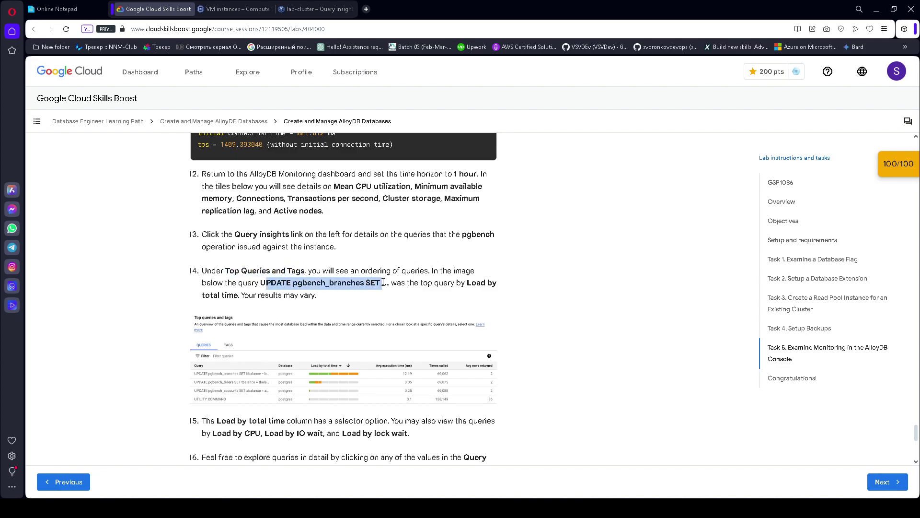
Step: Examine the database load chart and the top queries and tags in lab-cluster's Query insights
{"action": "left_click", "coordinate": [218, 2]}
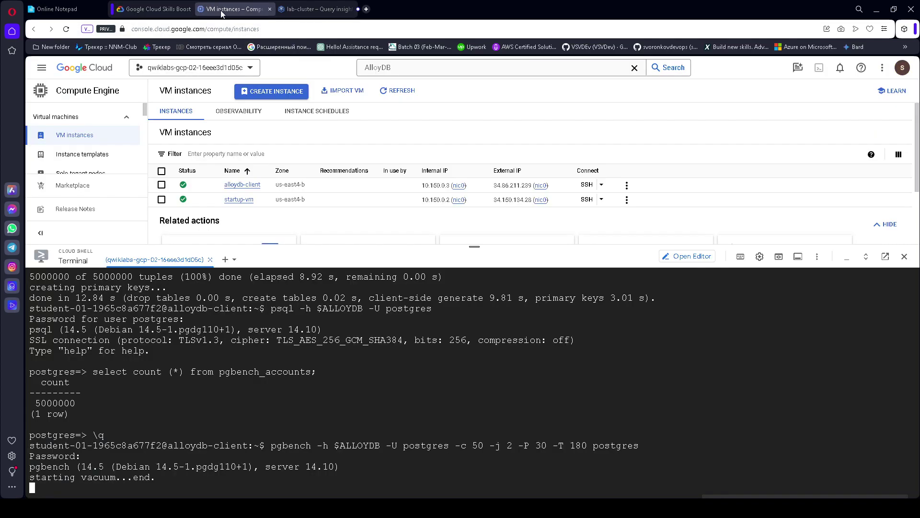
{"action": "left_click", "coordinate": [307, 5]}
{"action": "mouse_move", "coordinate": [413, 184]}
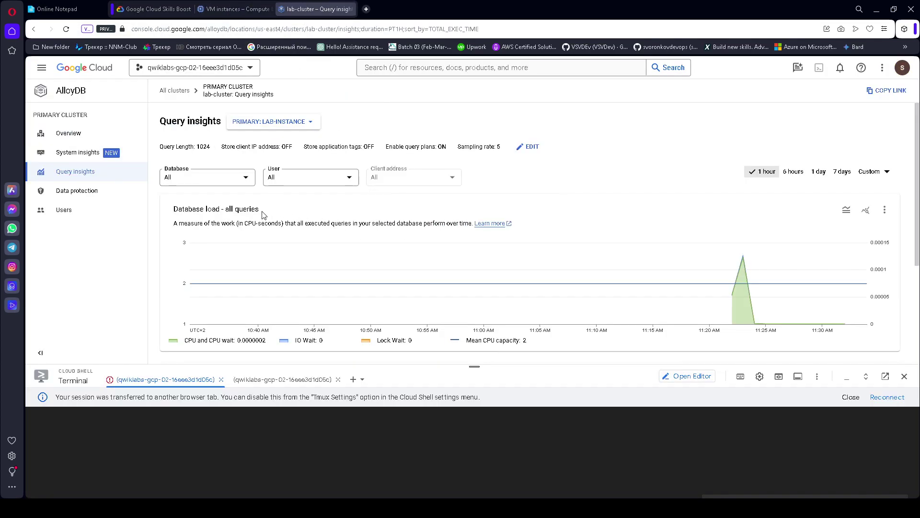
{"action": "scroll", "coordinate": [454, 238], "scroll_direction": "down", "scroll_amount": 3}
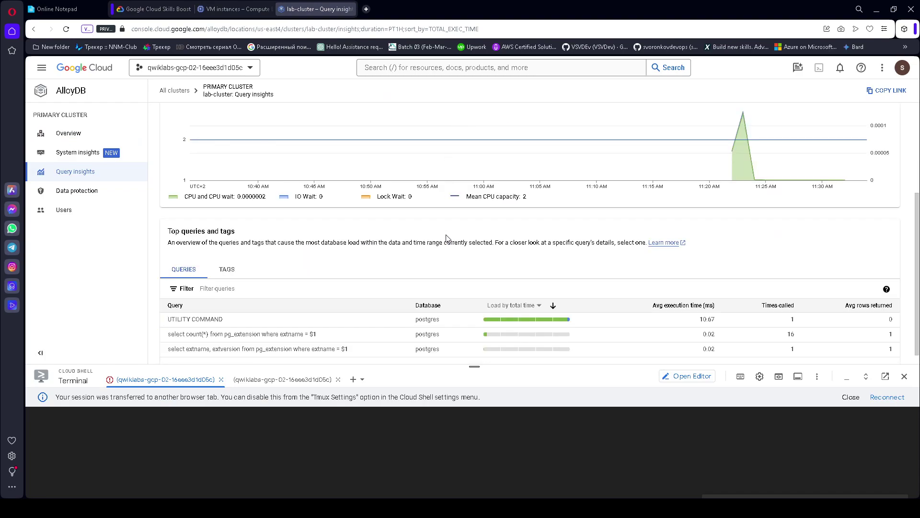
{"action": "scroll", "coordinate": [297, 244], "scroll_direction": "down", "scroll_amount": 1}
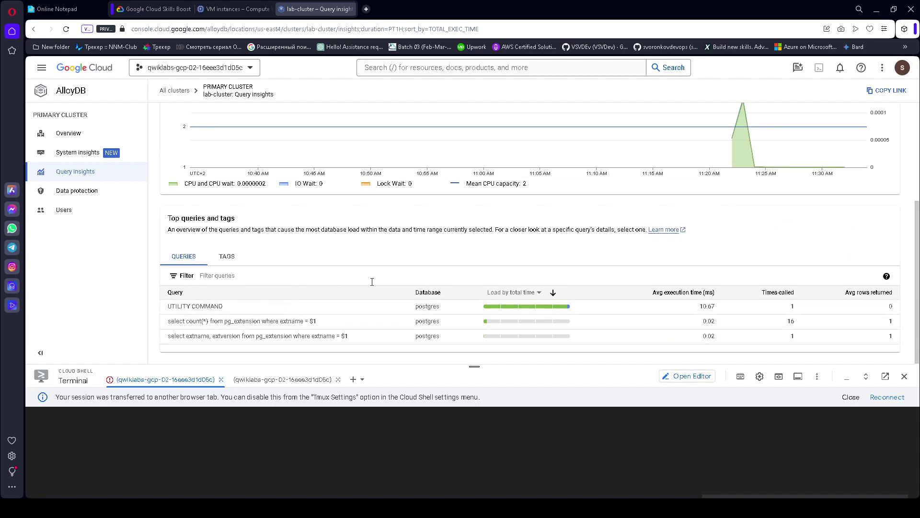
{"action": "left_click", "coordinate": [225, 258]}
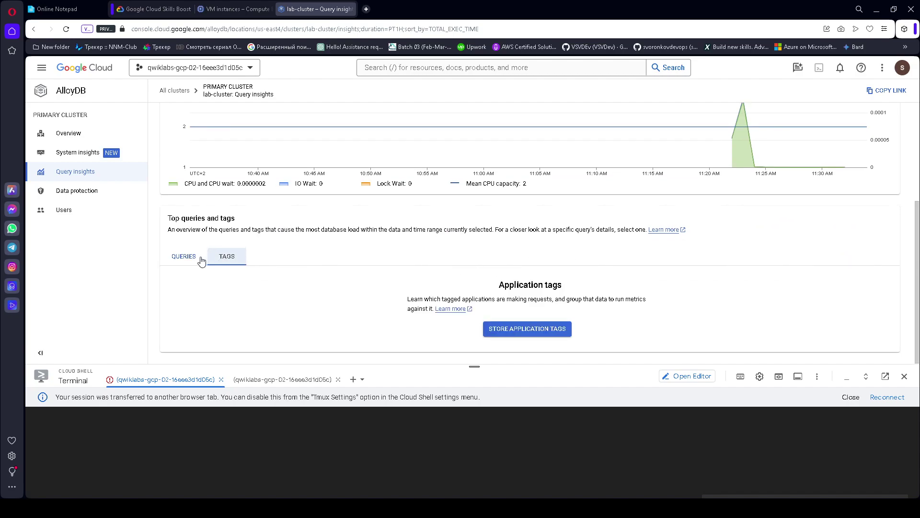
{"action": "left_click", "coordinate": [188, 256]}
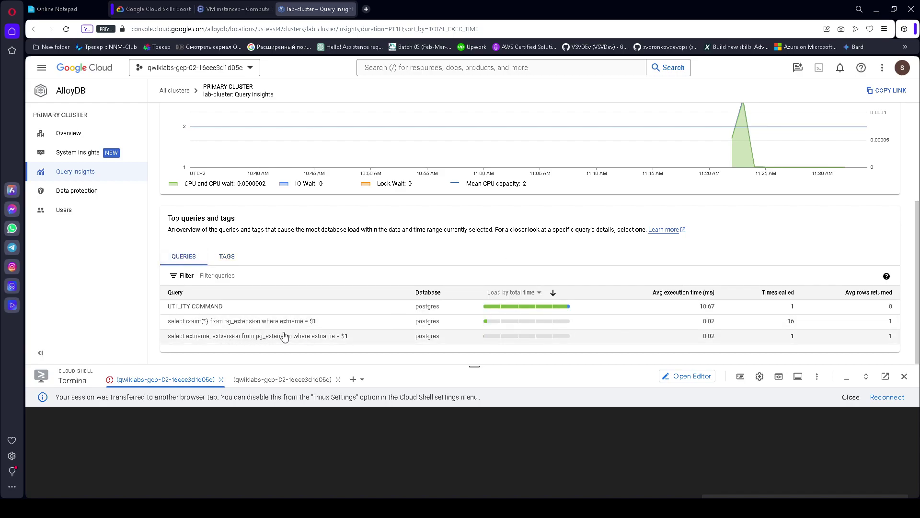
Step: Check the pgbench workload's progress in the terminal and read lab instructions 15 and 16
{"action": "left_click", "coordinate": [166, 7]}
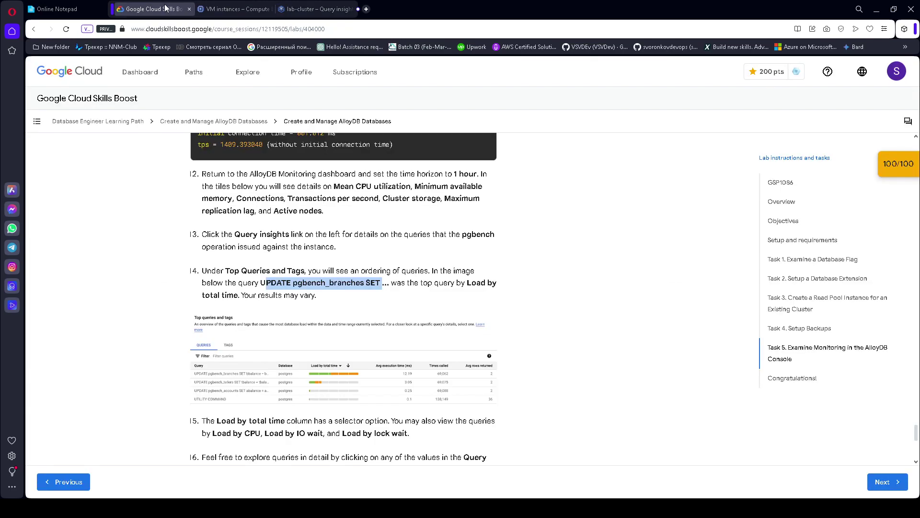
{"action": "left_click", "coordinate": [241, 7]}
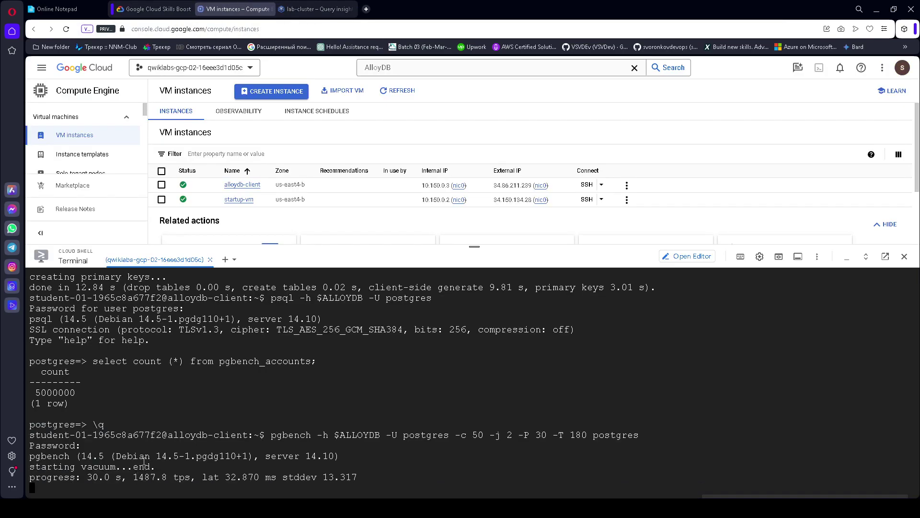
{"action": "left_click", "coordinate": [153, 9]}
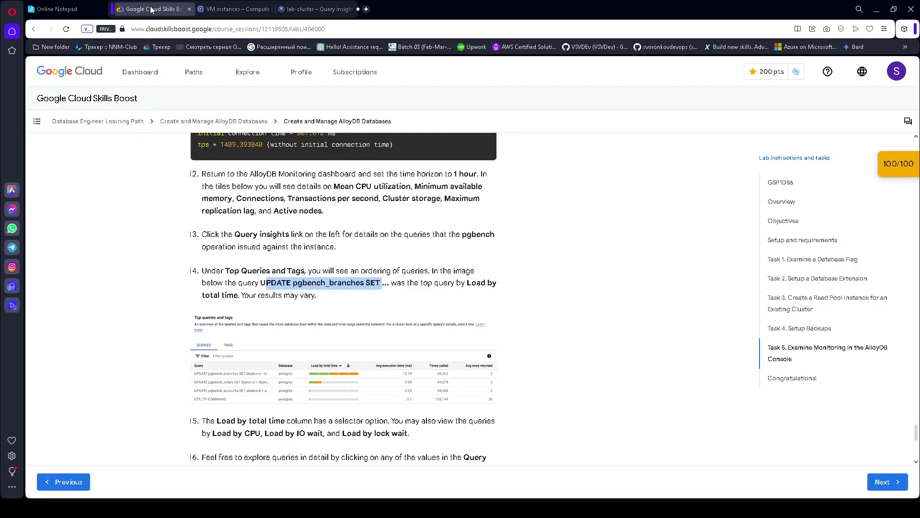
{"action": "scroll", "coordinate": [338, 344], "scroll_direction": "down", "scroll_amount": 2}
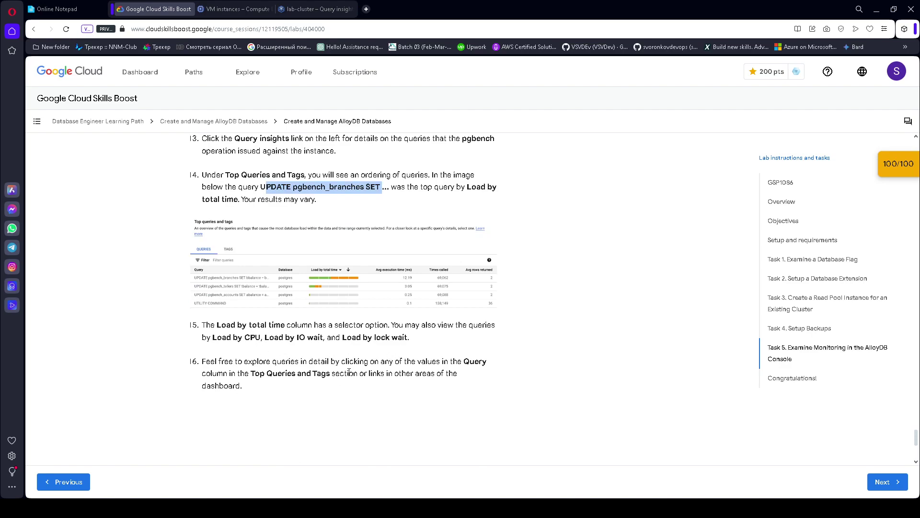
{"action": "scroll", "coordinate": [386, 359], "scroll_direction": "down", "scroll_amount": 1}
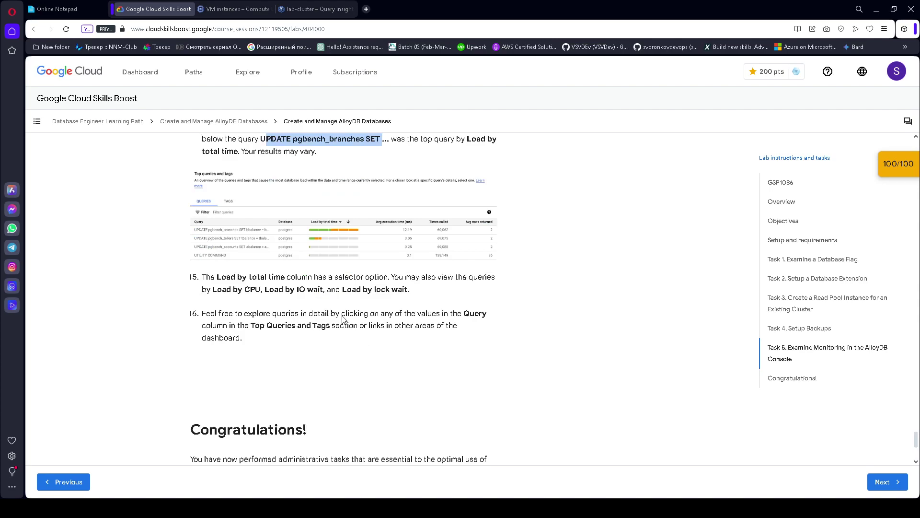
Step: Inspect the database load chart in Query insights and the details of the UTILITY COMMAND query
{"action": "left_click", "coordinate": [316, 8]}
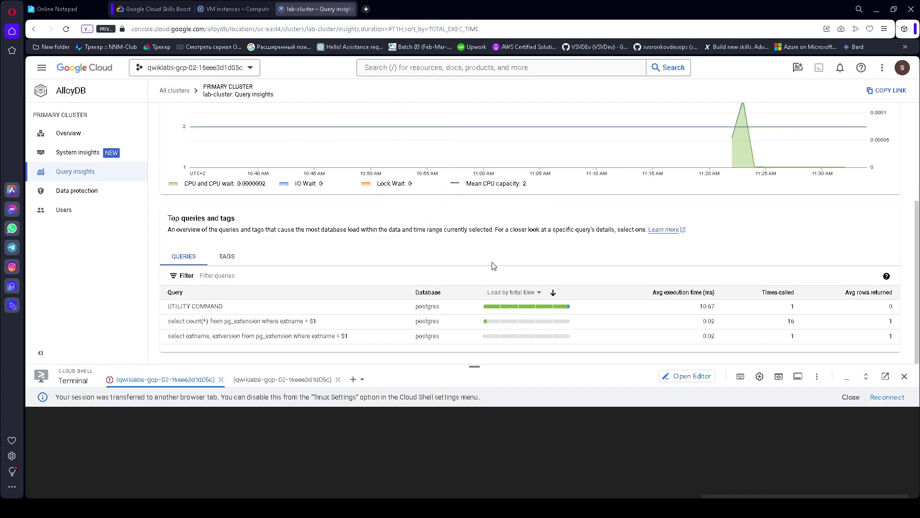
{"action": "scroll", "coordinate": [383, 277], "scroll_direction": "up", "scroll_amount": 3}
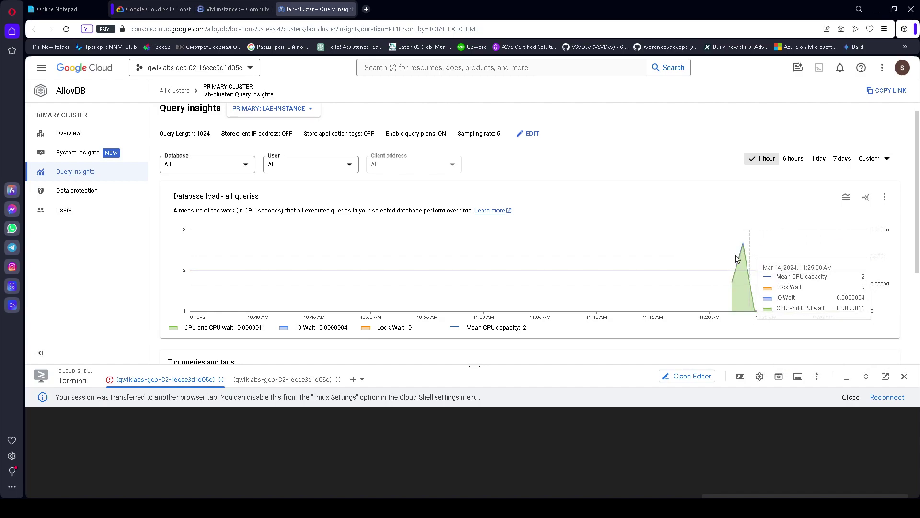
{"action": "scroll", "coordinate": [744, 252], "scroll_direction": "down", "scroll_amount": 3}
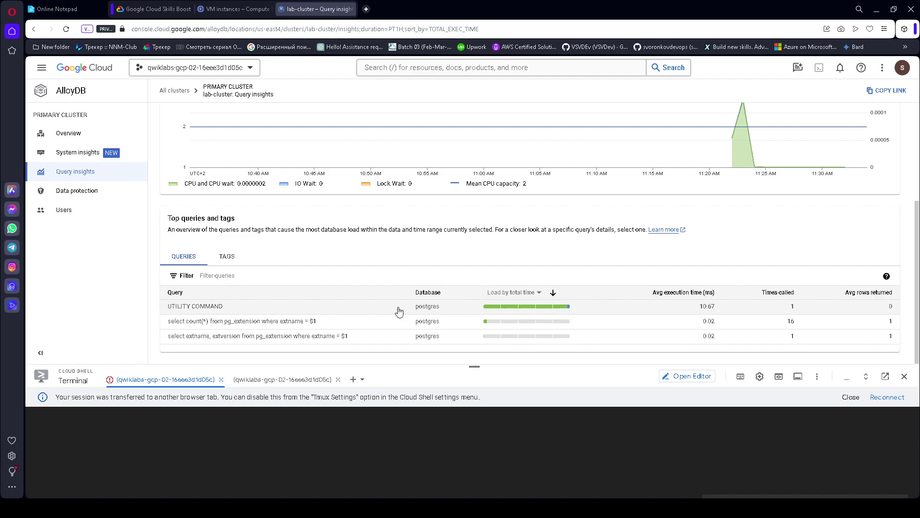
{"action": "left_click", "coordinate": [187, 312]}
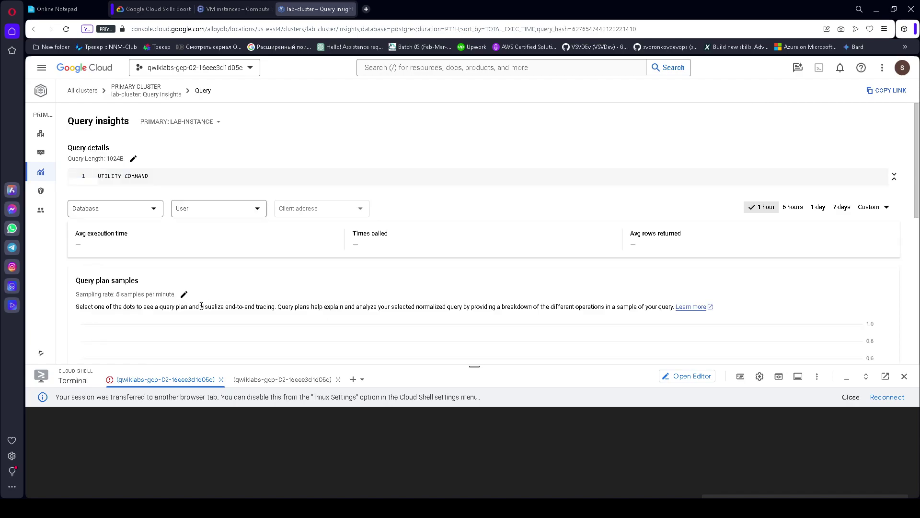
{"action": "scroll", "coordinate": [292, 255], "scroll_direction": "down", "scroll_amount": 4}
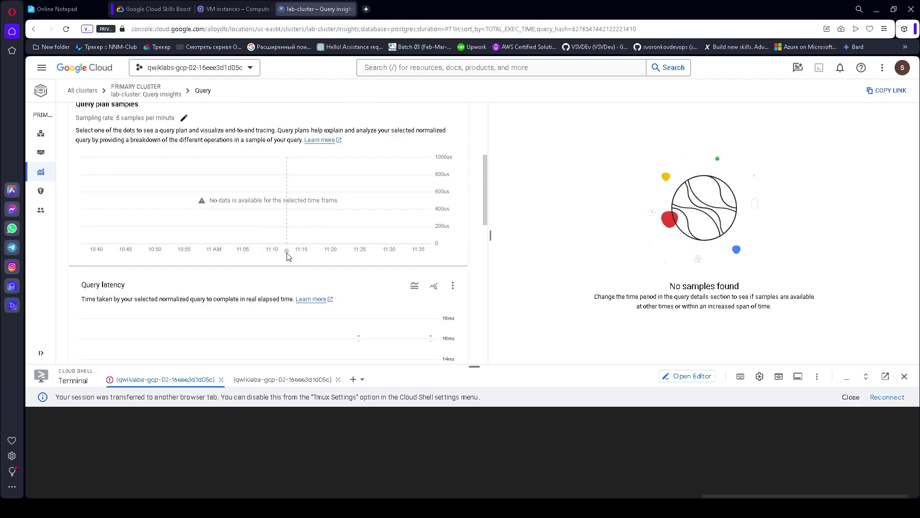
{"action": "scroll", "coordinate": [288, 258], "scroll_direction": "up", "scroll_amount": 3}
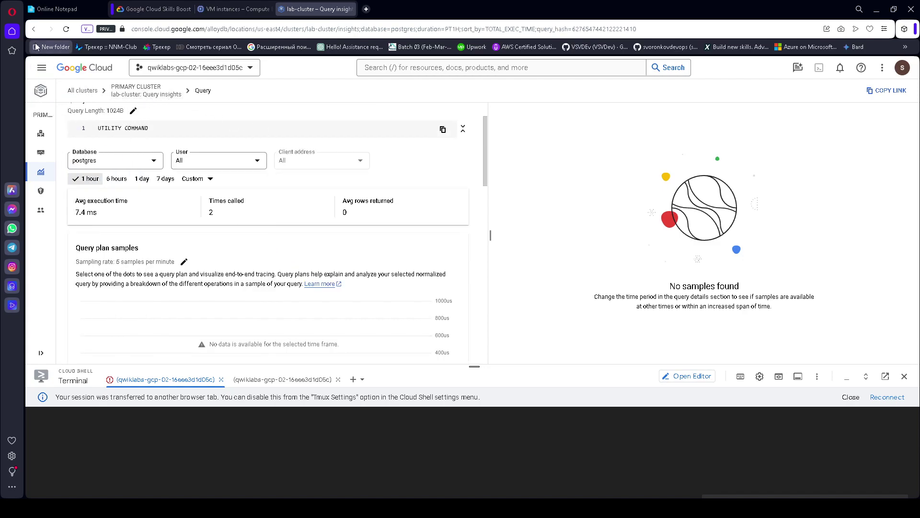
Step: Go back to the Query insights overview, review the top queries list and reload the page
{"action": "left_click", "coordinate": [34, 28]}
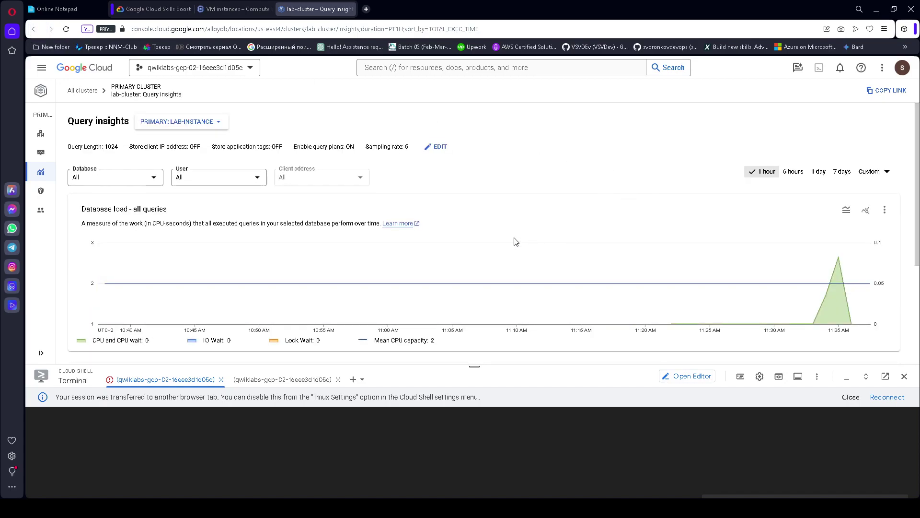
{"action": "scroll", "coordinate": [518, 240], "scroll_direction": "down", "scroll_amount": 3}
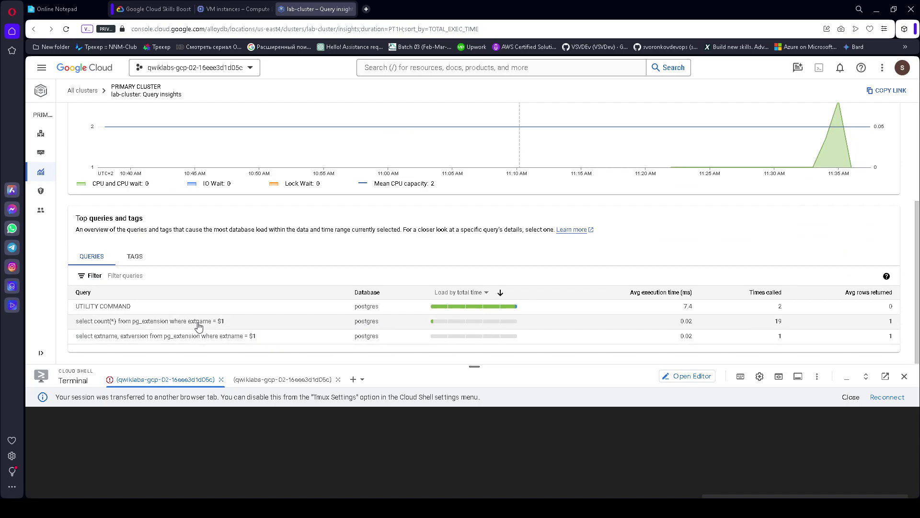
{"action": "left_click", "coordinate": [67, 29]}
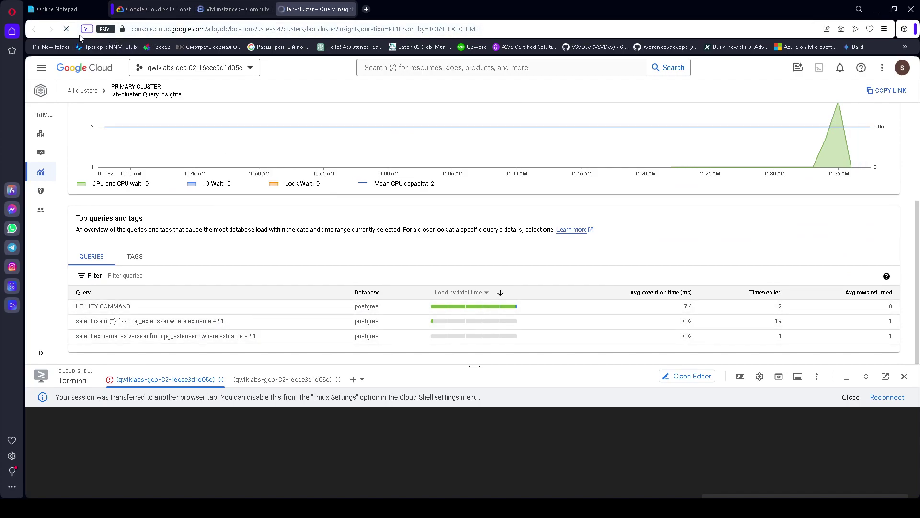